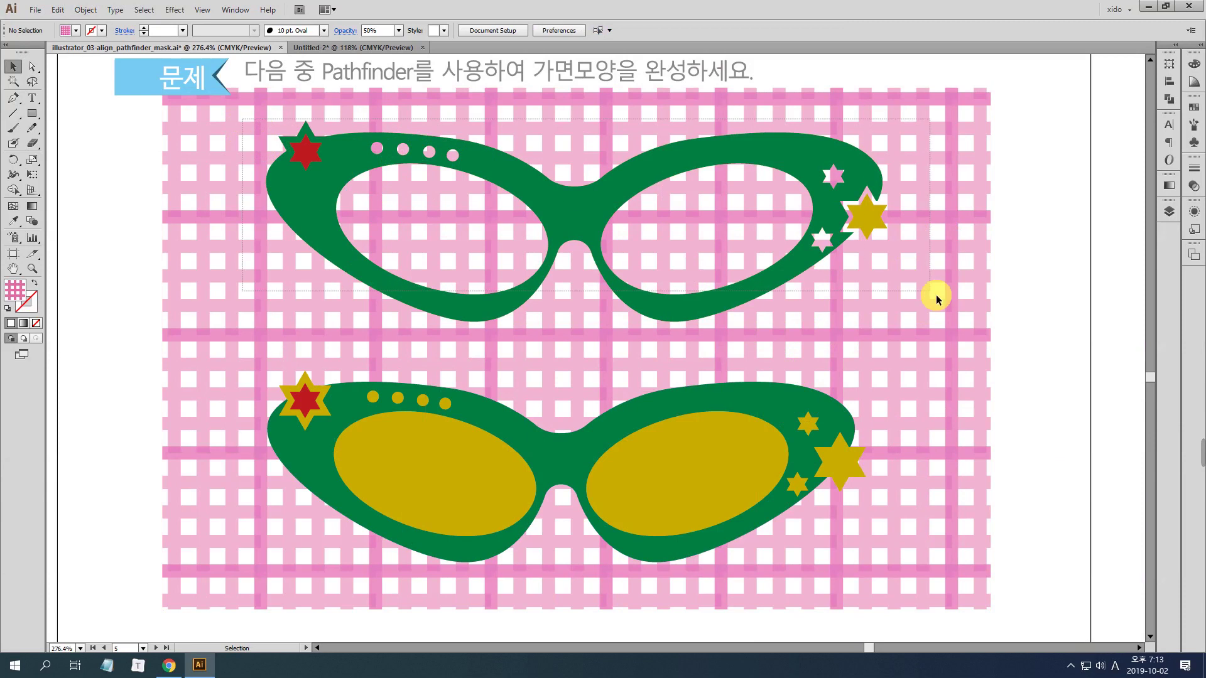
- Ungroup the artwork of the lower mask and clear the selection
key(ctrl+shift+a)
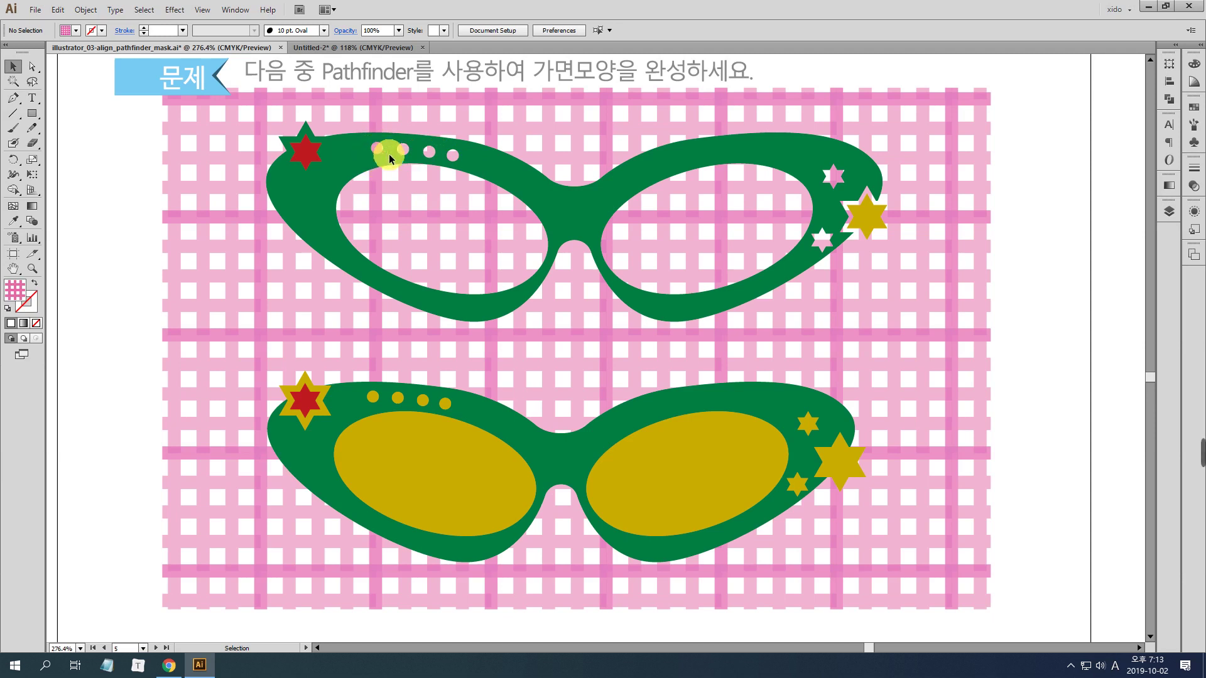
key(XF86AudioLowerVolume)
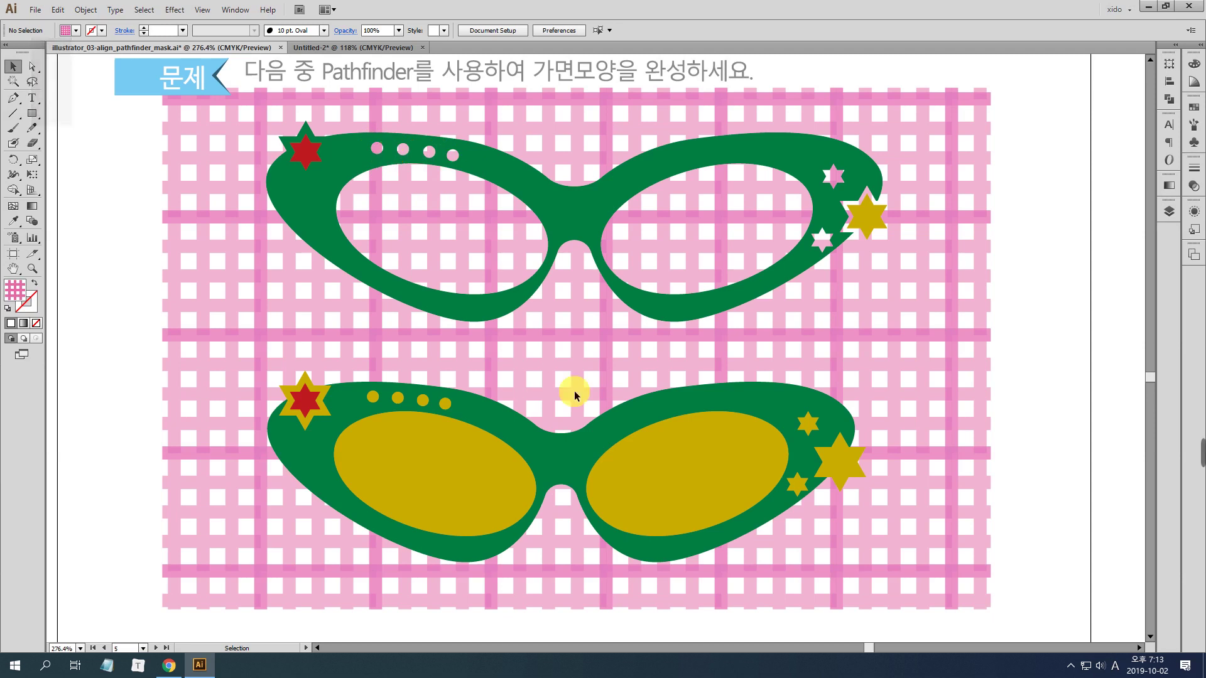
drag(574, 391, 533, 299)
drag(134, 221, 911, 510)
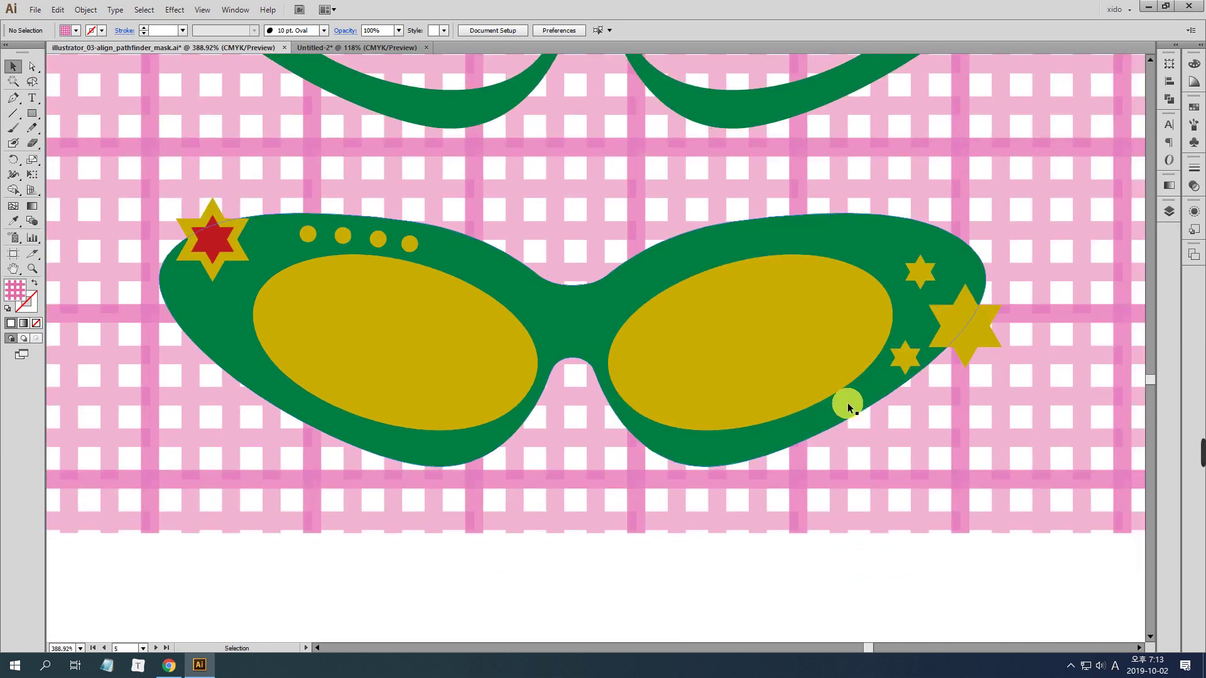
click(312, 237)
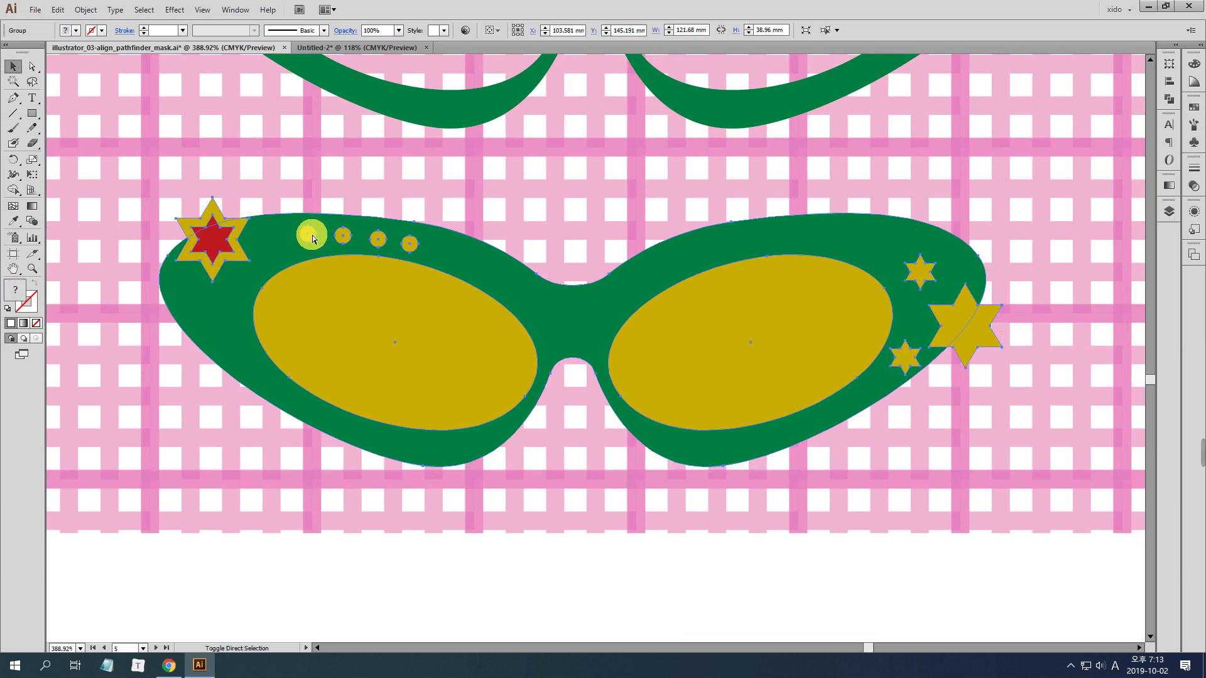
key(ctrl+shift+g)
click(447, 203)
- Divide the green mask shape with the yellow left lens ellipse using Pathfinder, and ungroup the resulting pieces
click(399, 309)
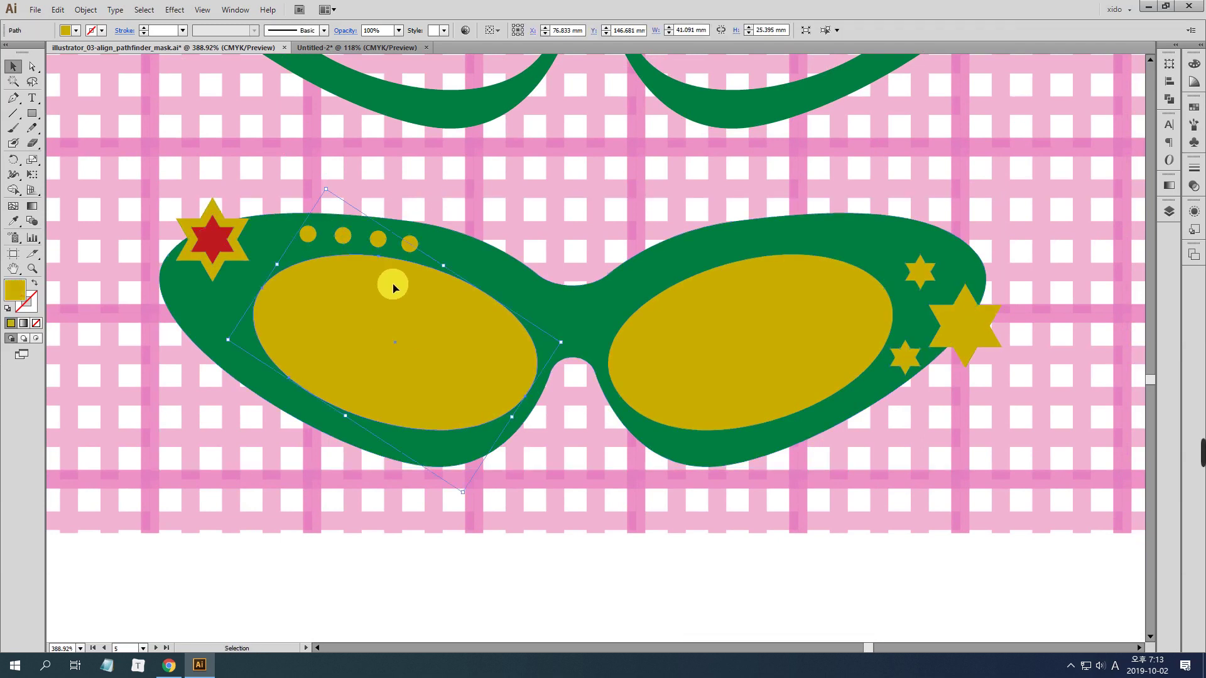
shift+click(514, 281)
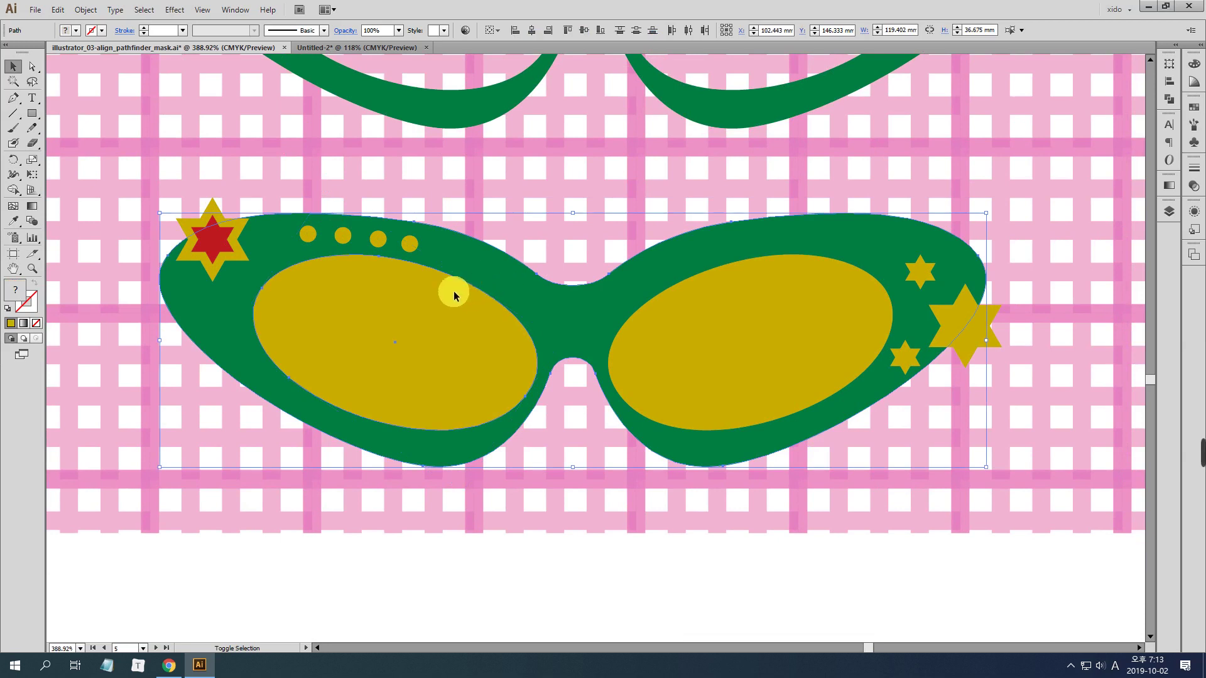
click(1170, 101)
click(1025, 115)
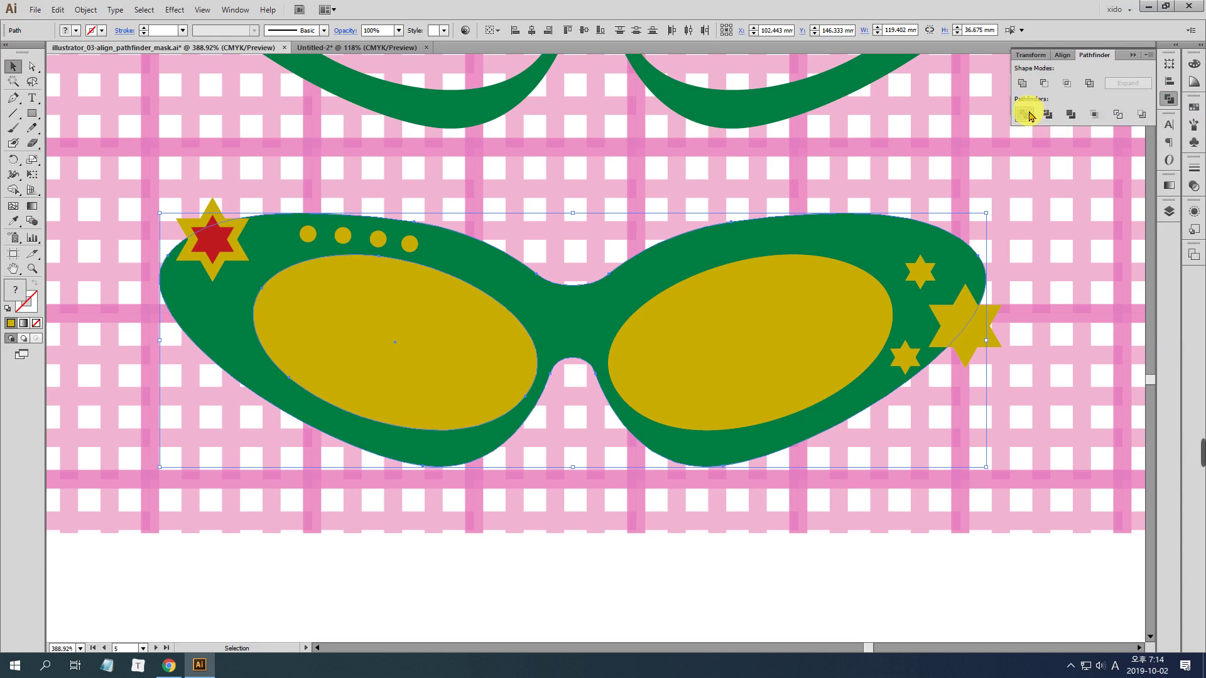
right_click(526, 278)
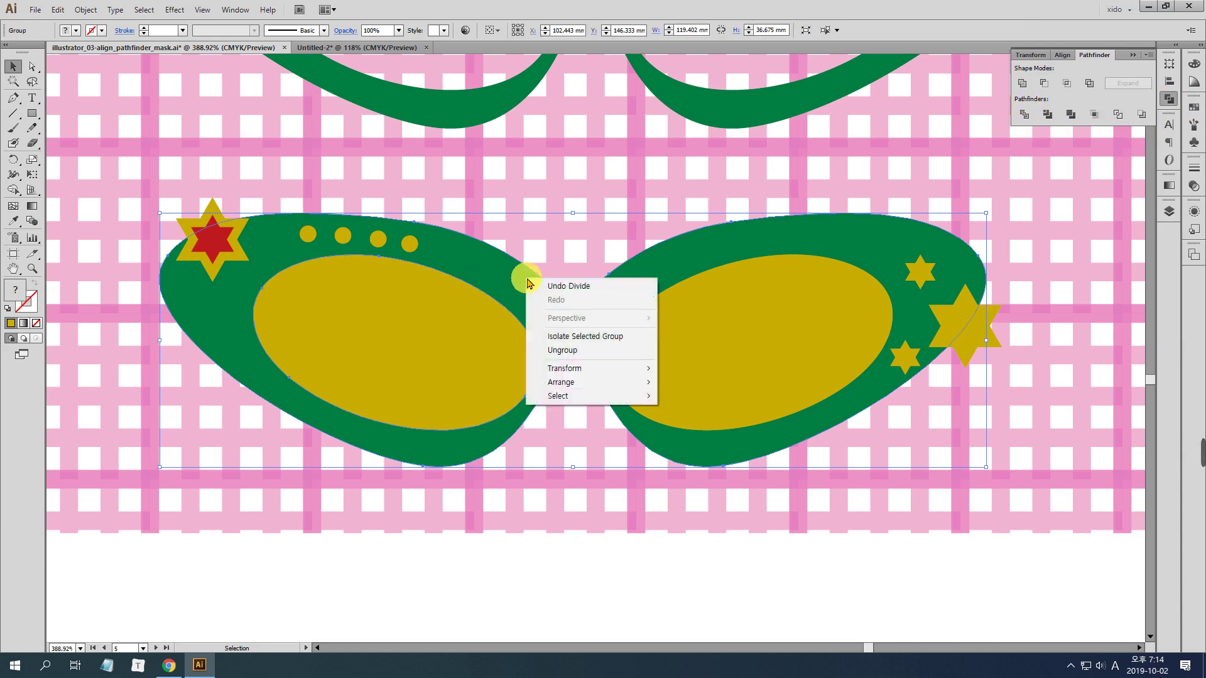
click(572, 352)
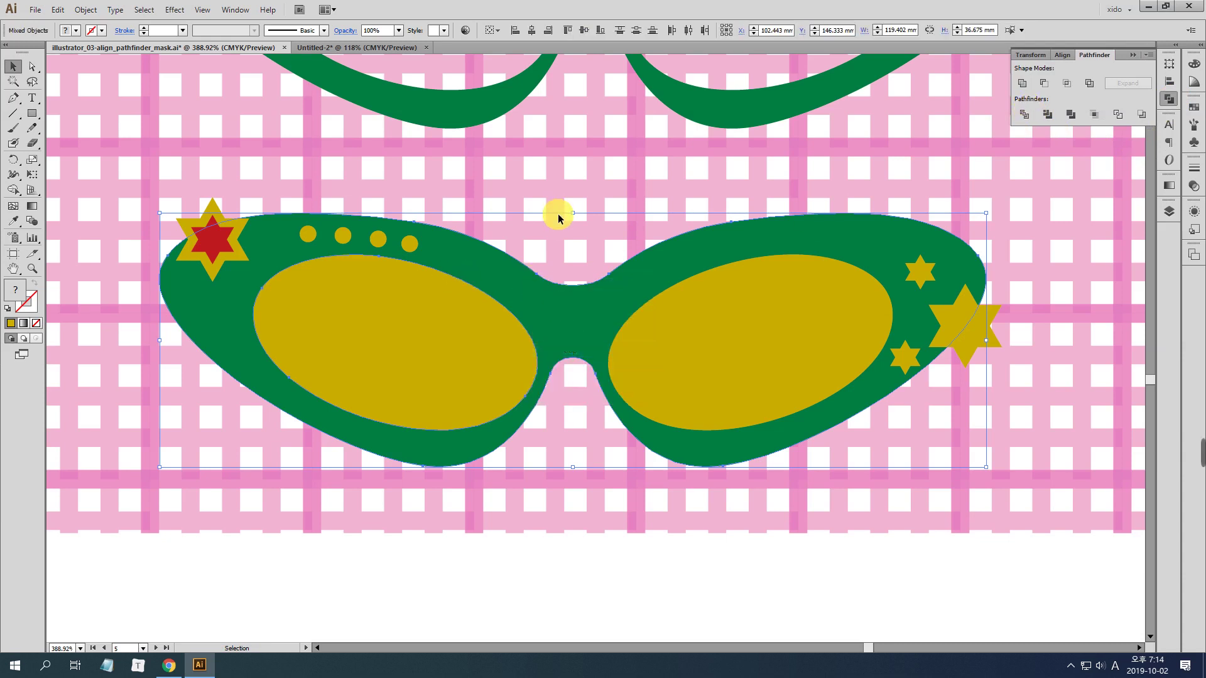
click(559, 217)
- Move the yellow left lens ellipse out of the mask to the empty area below its left half
drag(378, 314, 562, 523)
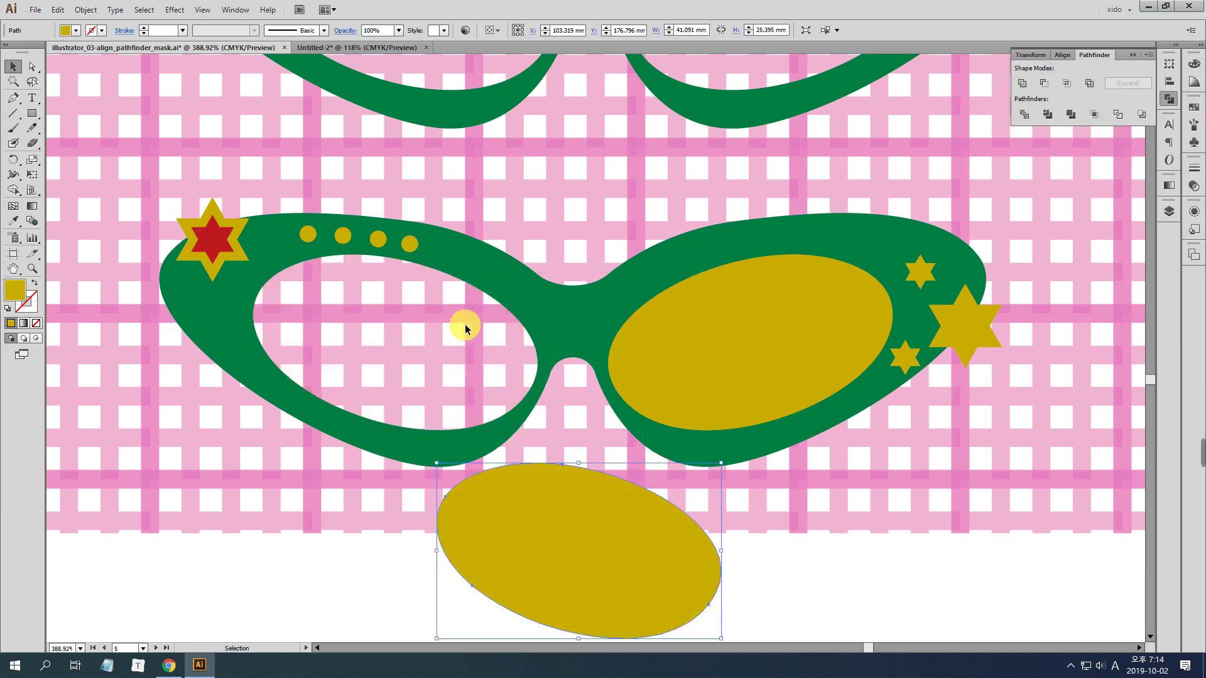
drag(653, 533, 445, 527)
- Try moving the yellow right lens ellipse off the mask, and undo the move
drag(777, 330, 567, 221)
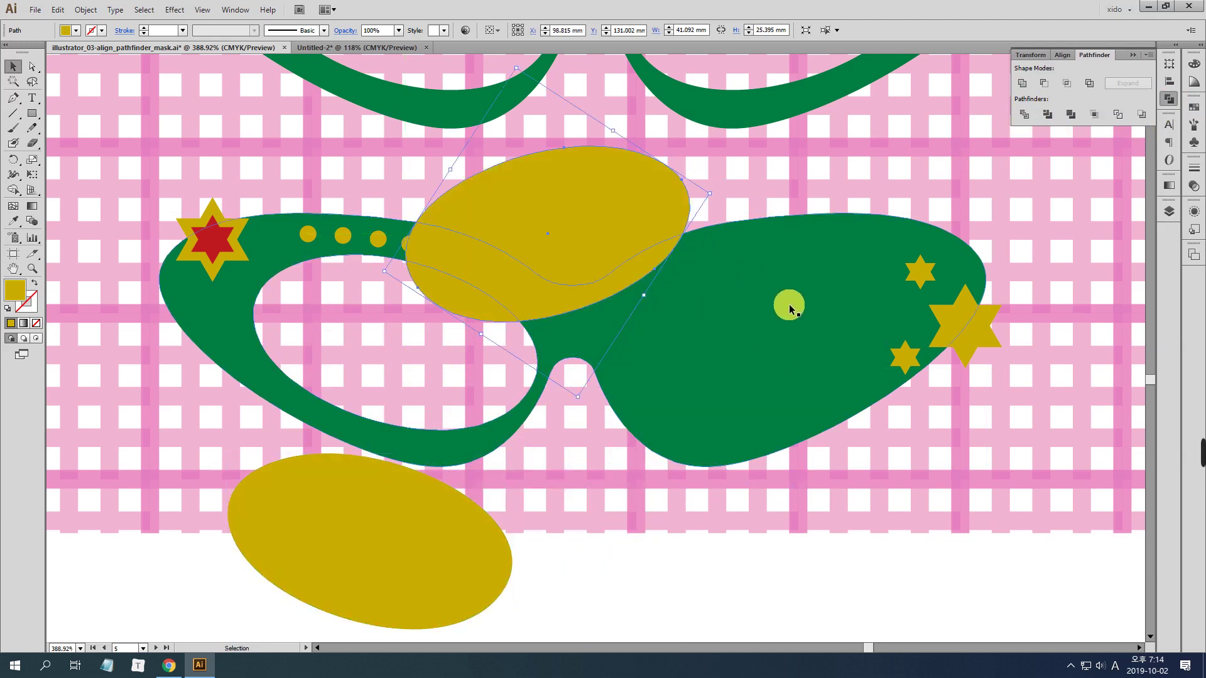
key(ctrl+z)
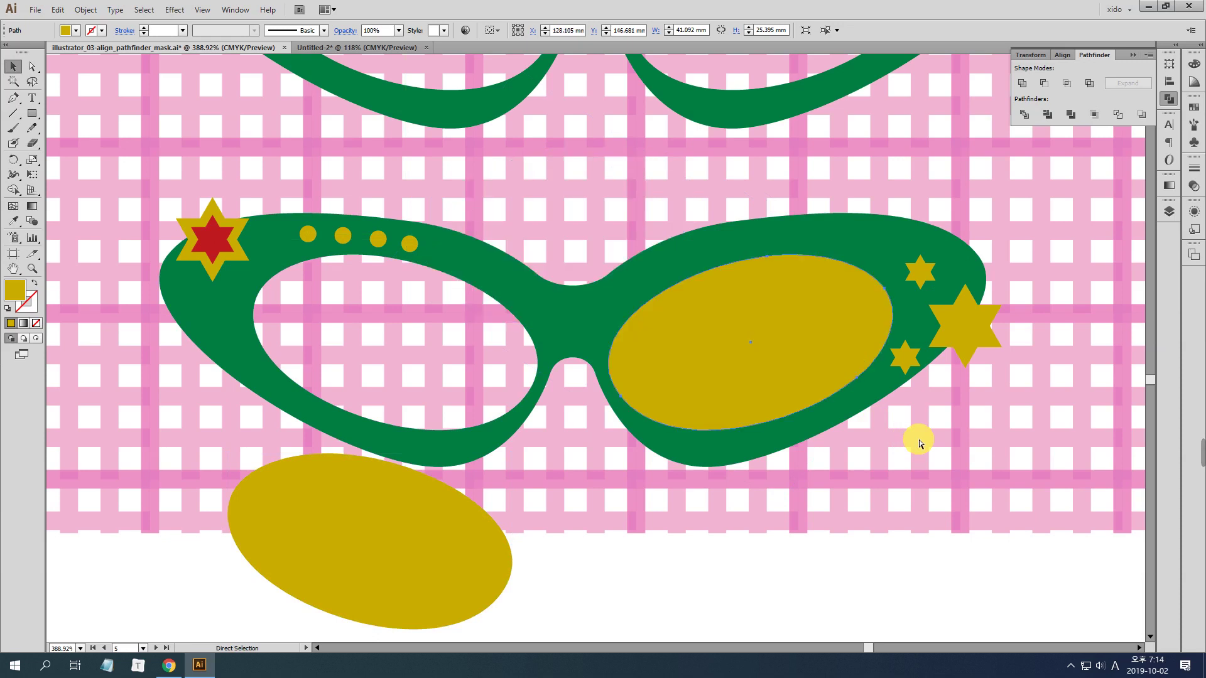
click(919, 440)
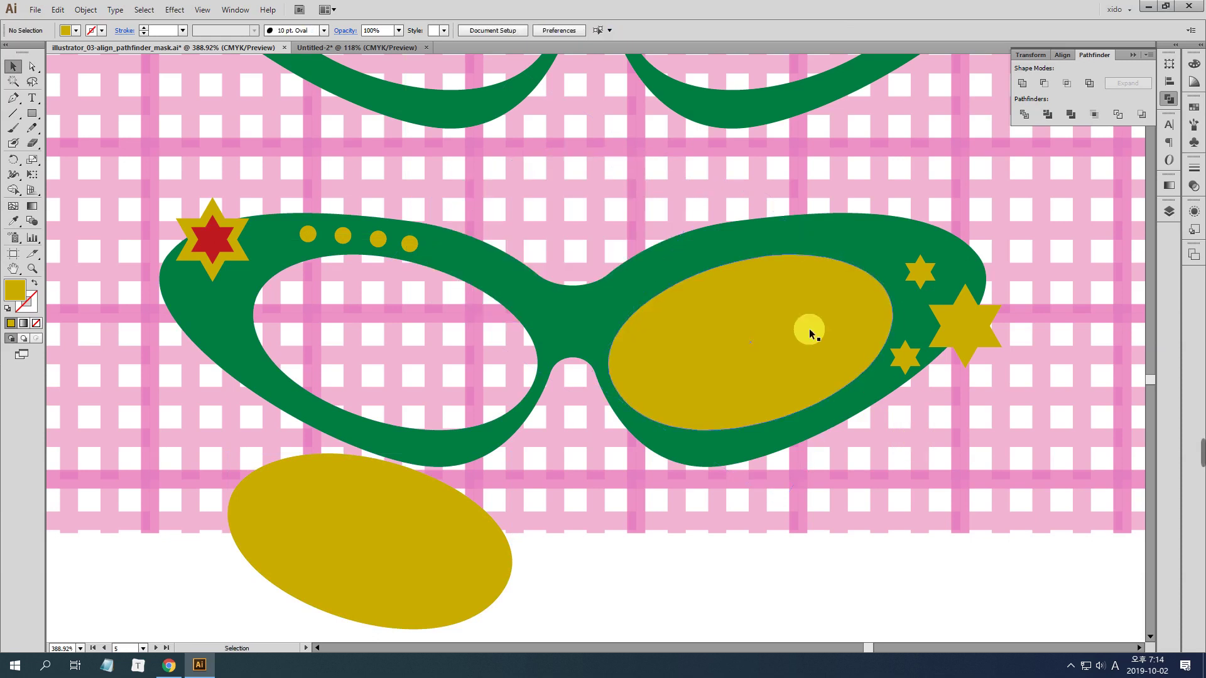
- Divide the green mask shape with the yellow right lens ellipse using Pathfinder, and ungroup the resulting pieces
click(773, 293)
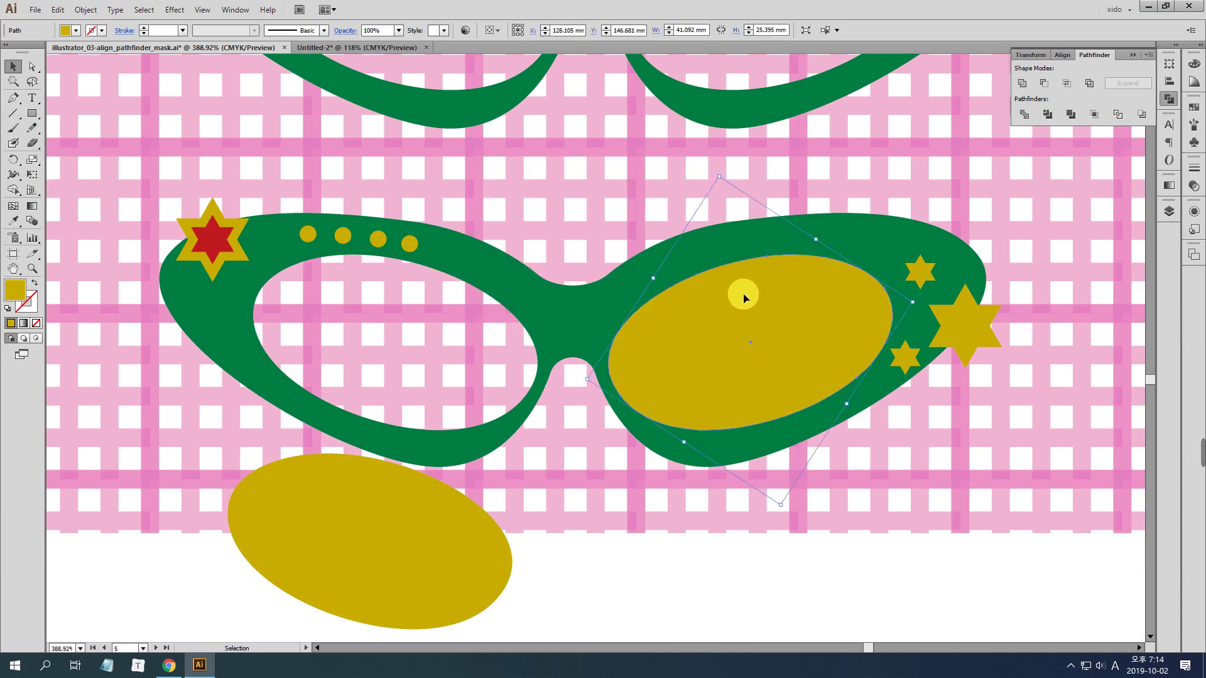
shift+click(752, 233)
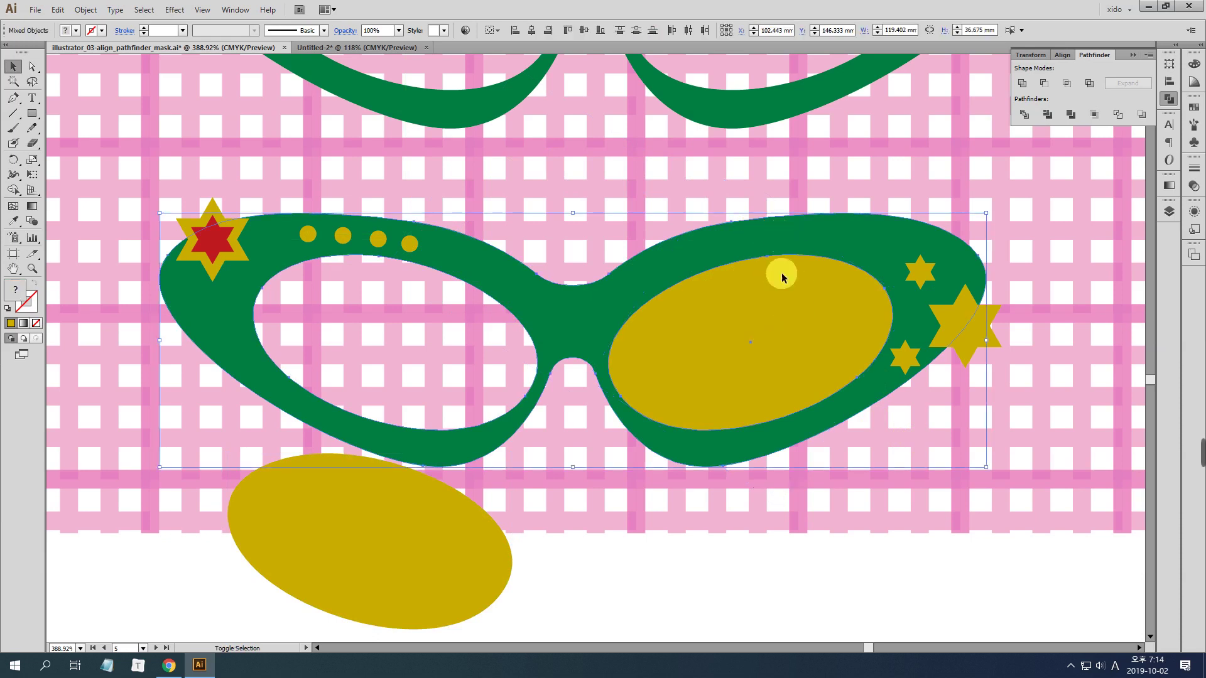
click(1024, 117)
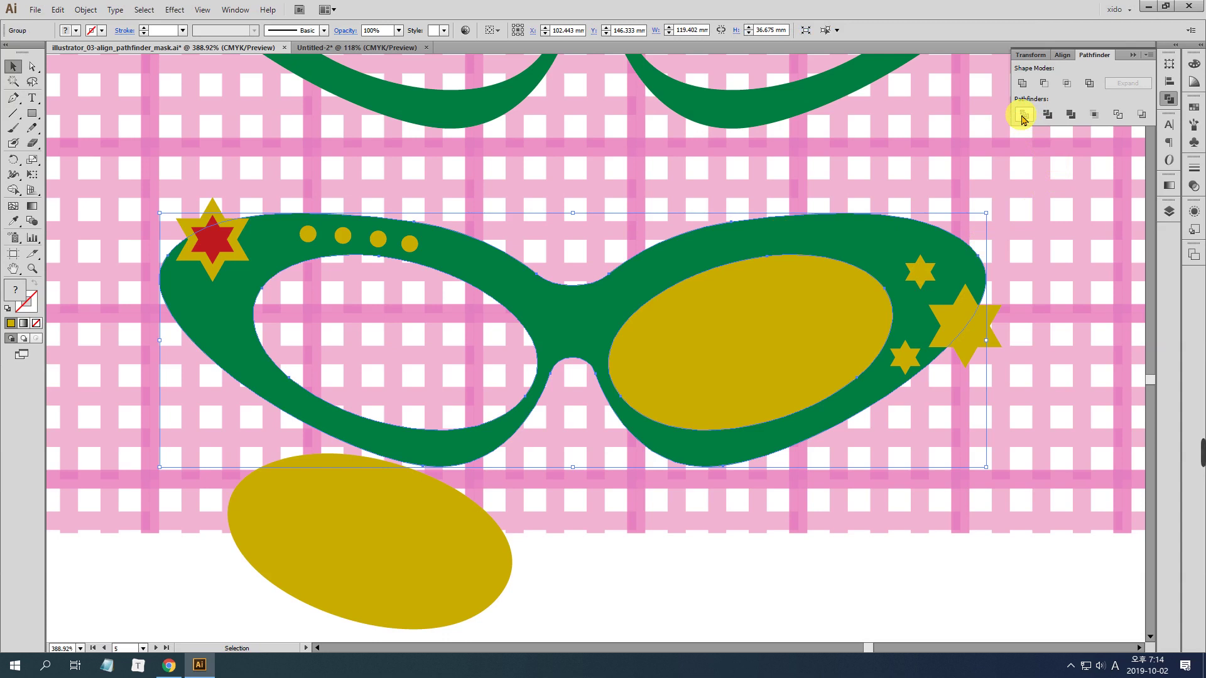
right_click(839, 226)
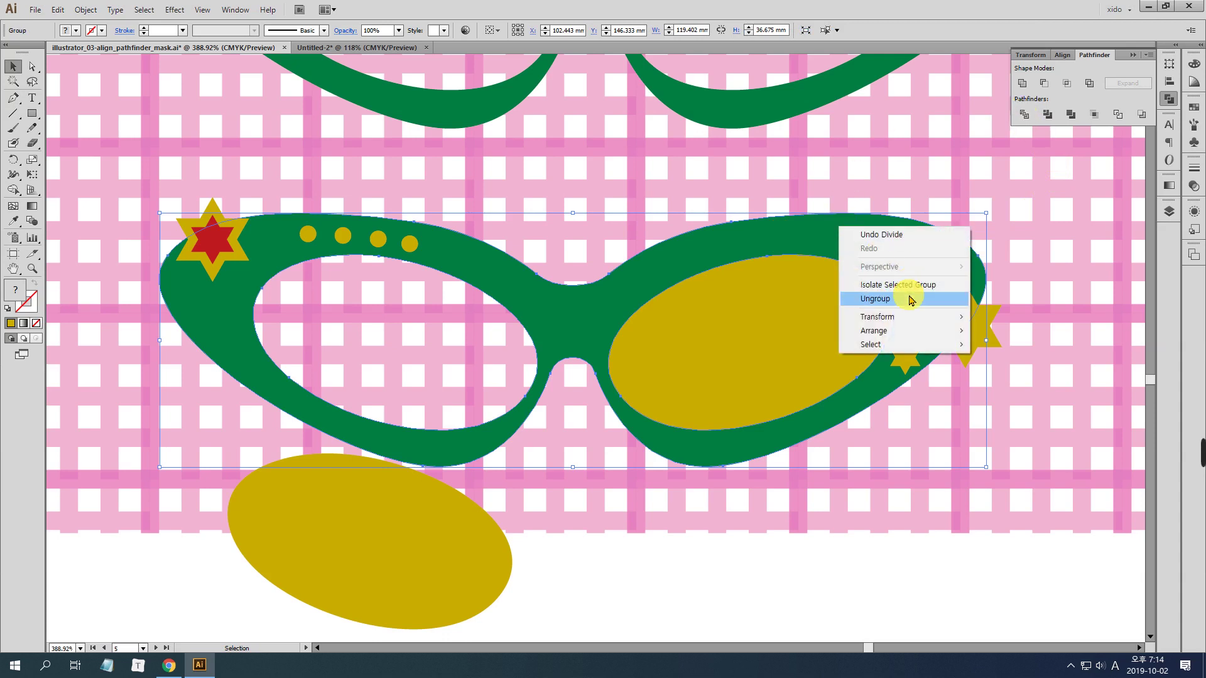
click(909, 298)
click(861, 180)
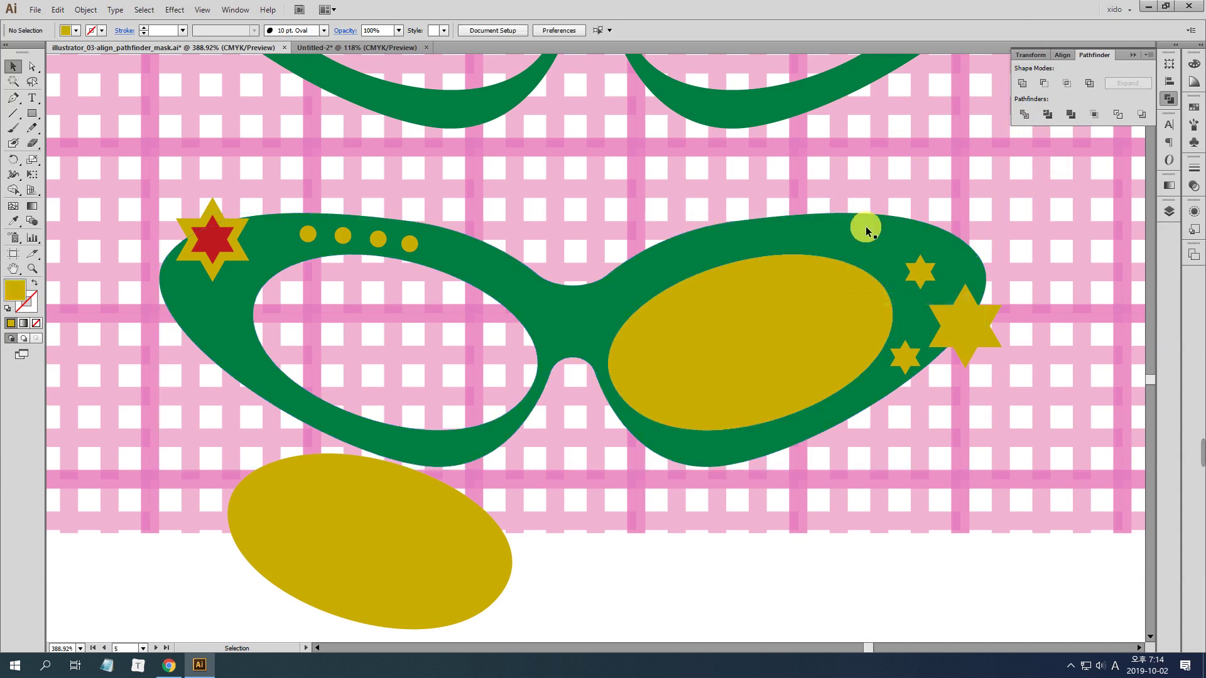
- Move the yellow right lens ellipse below the mask and delete both removed lens ellipses
click(755, 353)
drag(822, 306, 634, 509)
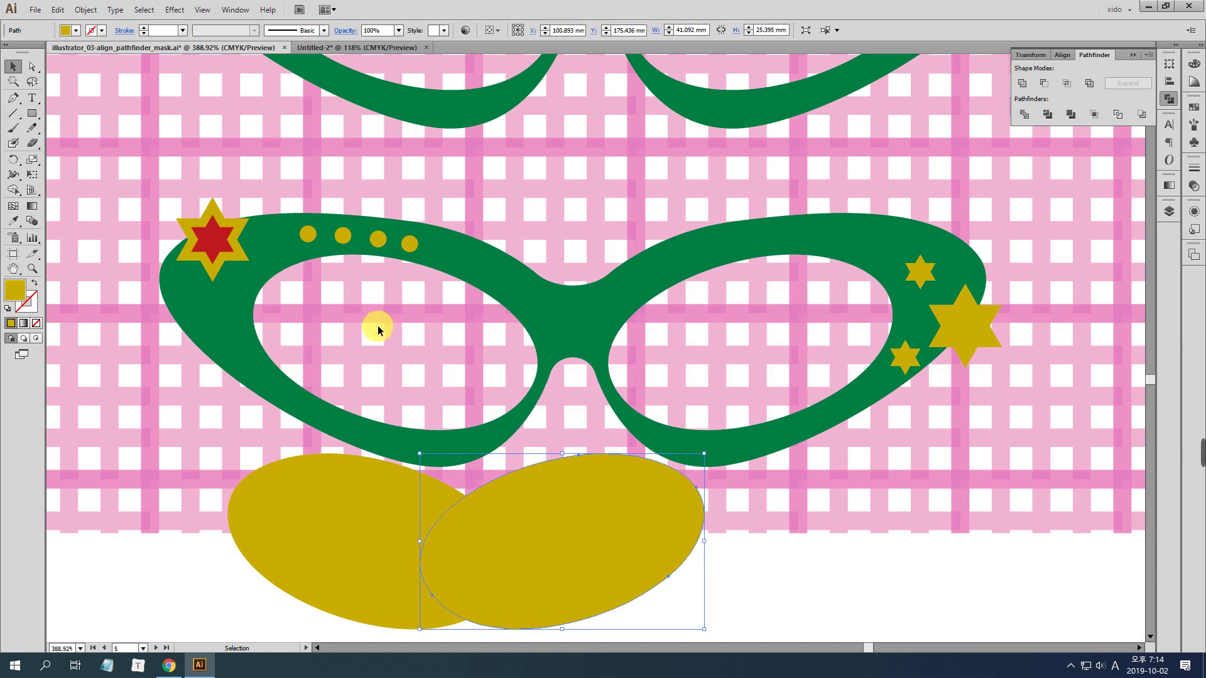
drag(135, 521, 566, 591)
key(Delete)
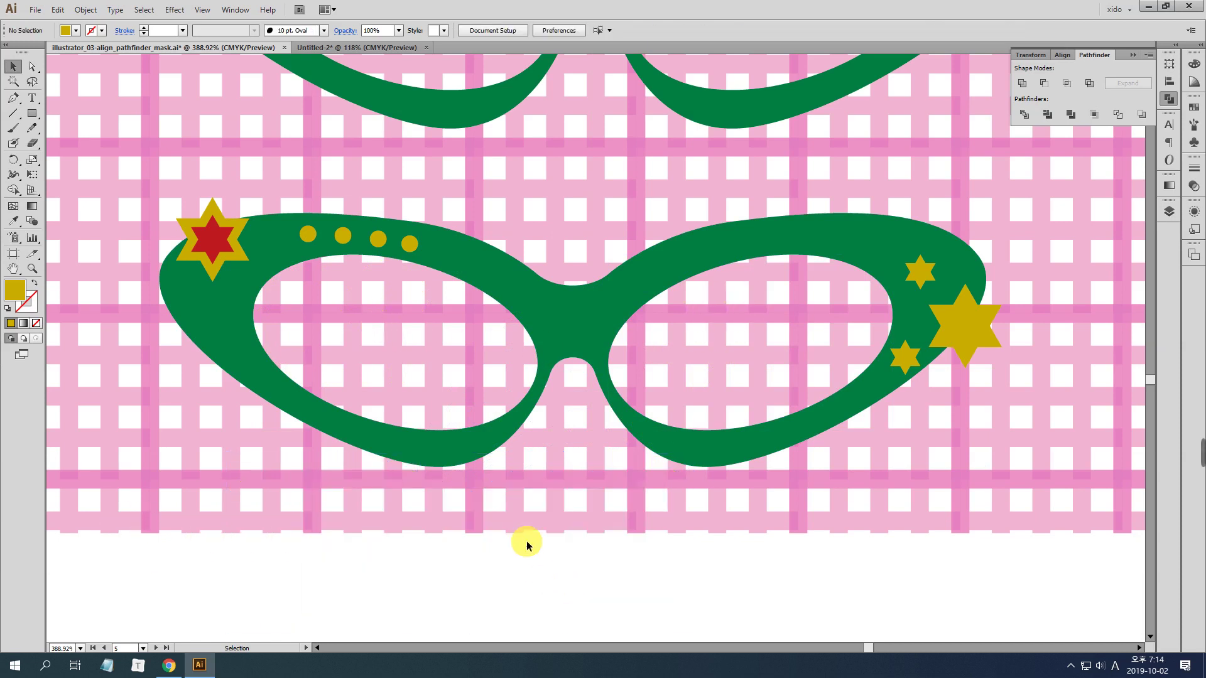
- Isolate the unfilled leftover path in the left lens opening, fill it with light green to reveal it, and delete it
drag(533, 529, 442, 371)
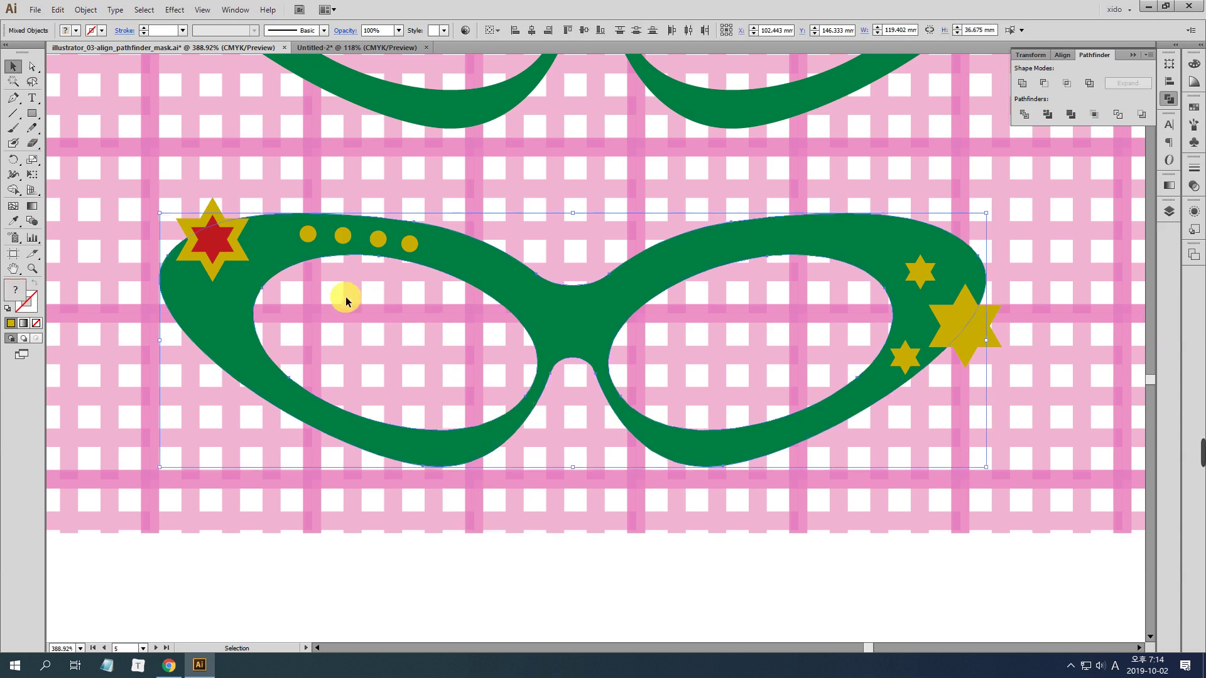
click(389, 321)
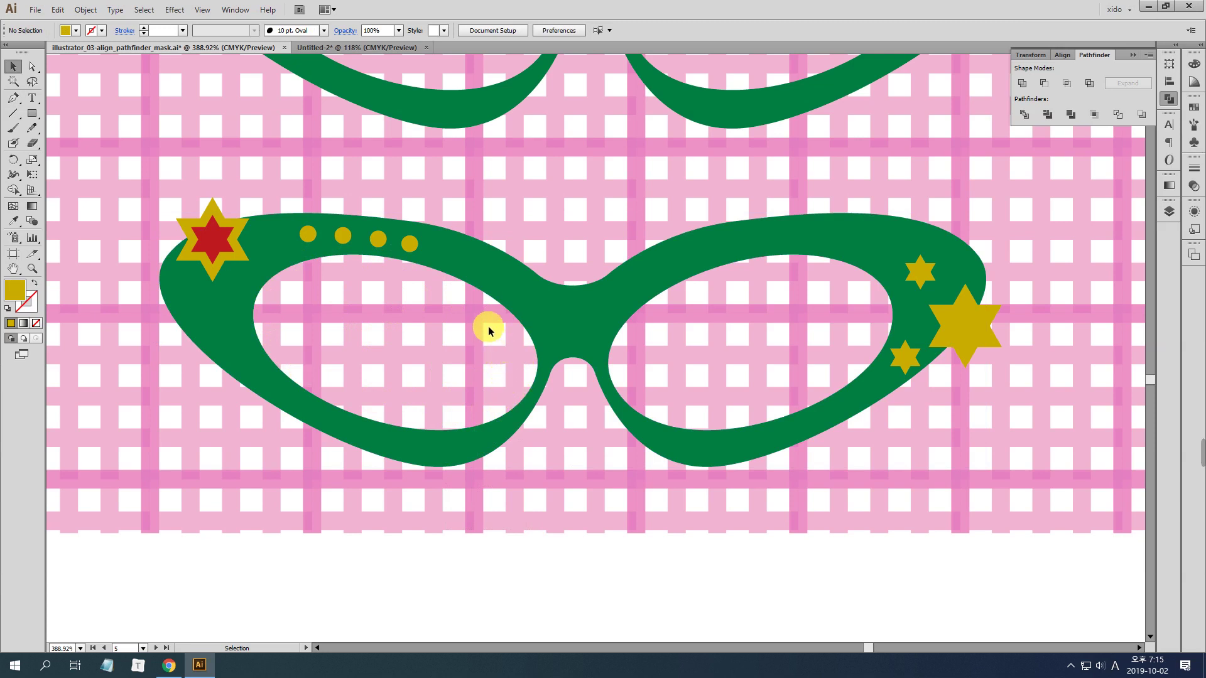
drag(447, 195, 547, 353)
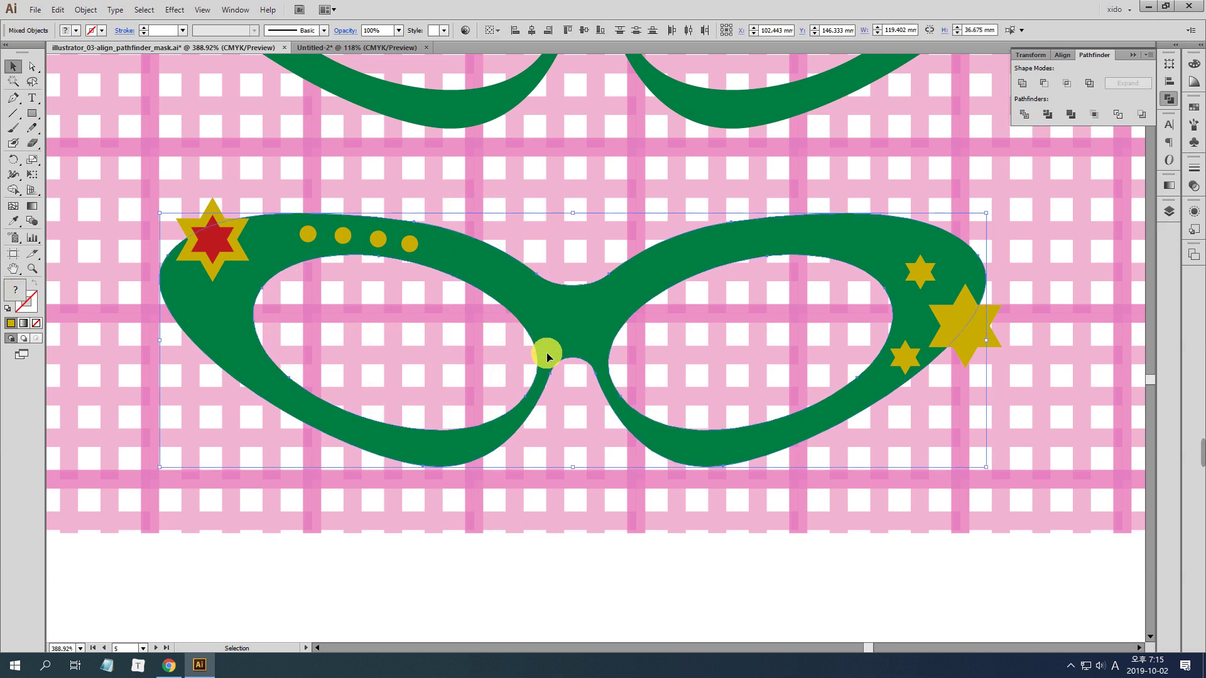
shift+click(569, 307)
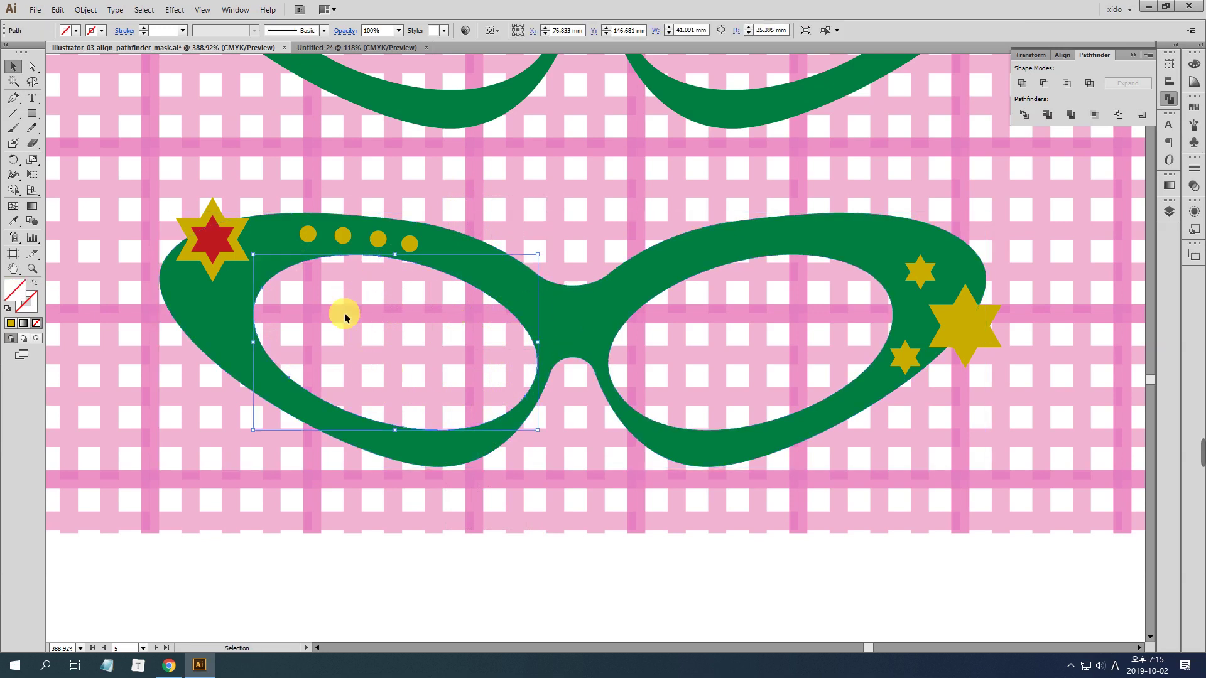
click(1194, 64)
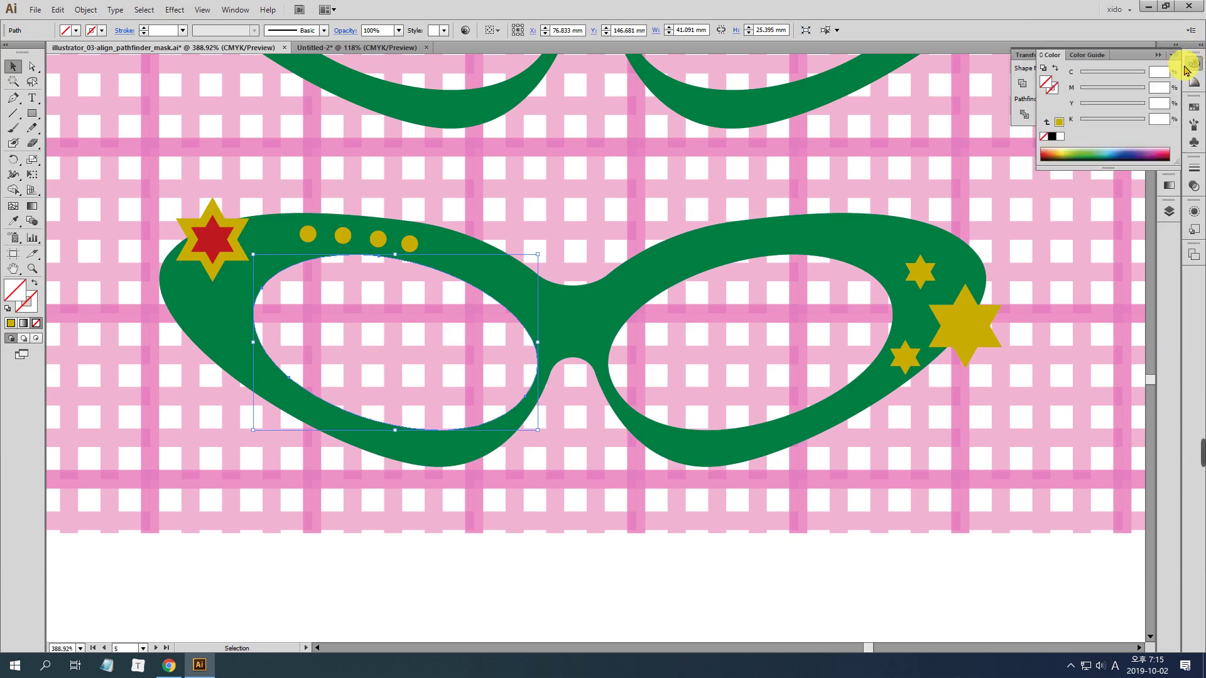
click(1060, 123)
click(1076, 153)
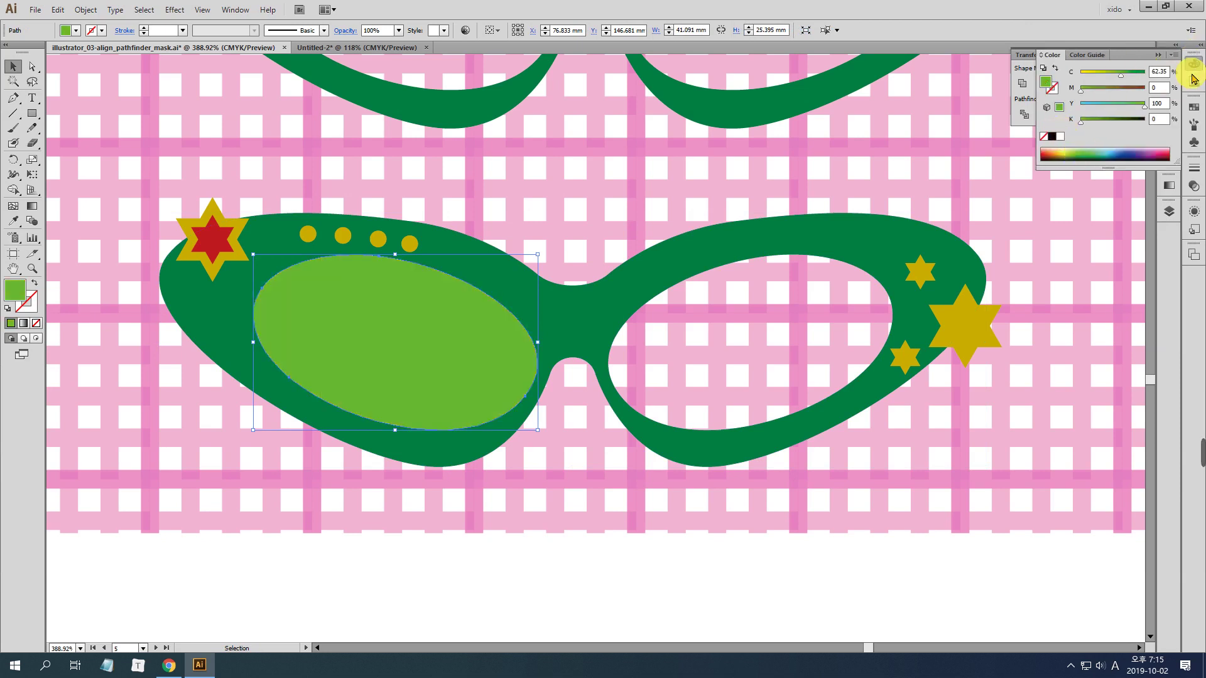
click(1195, 65)
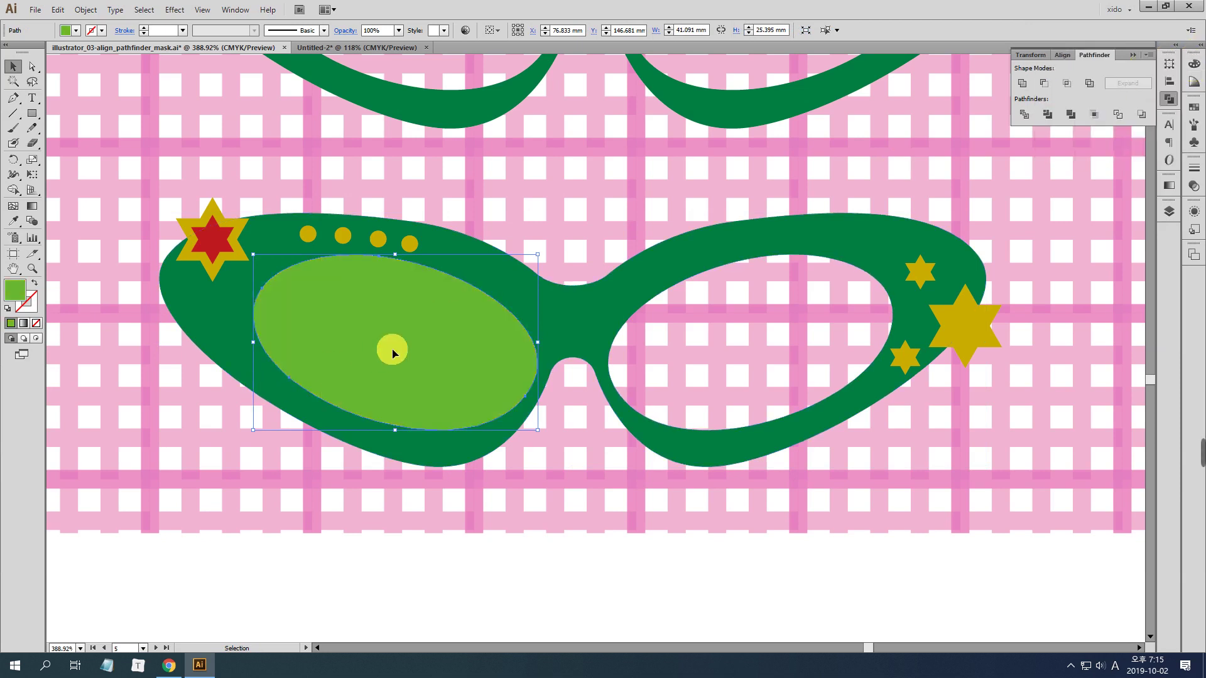
key(Delete)
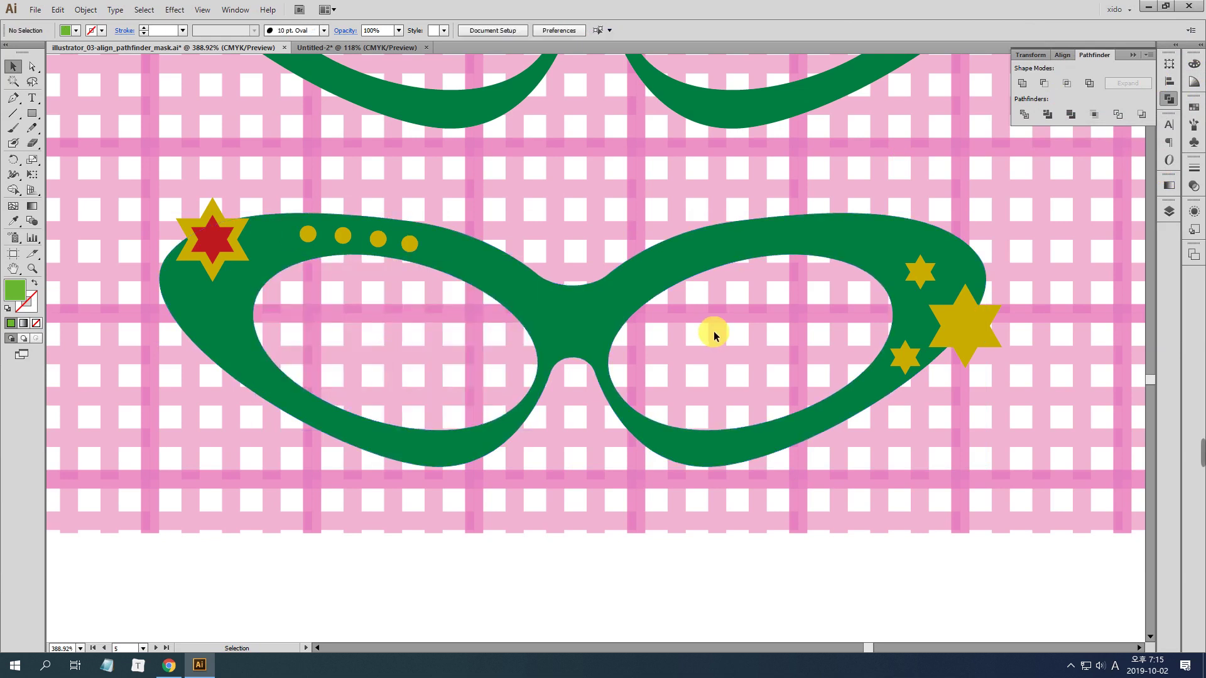
- Check which objects still lie around the mask's left lens opening
click(759, 240)
key(ctrl+2)
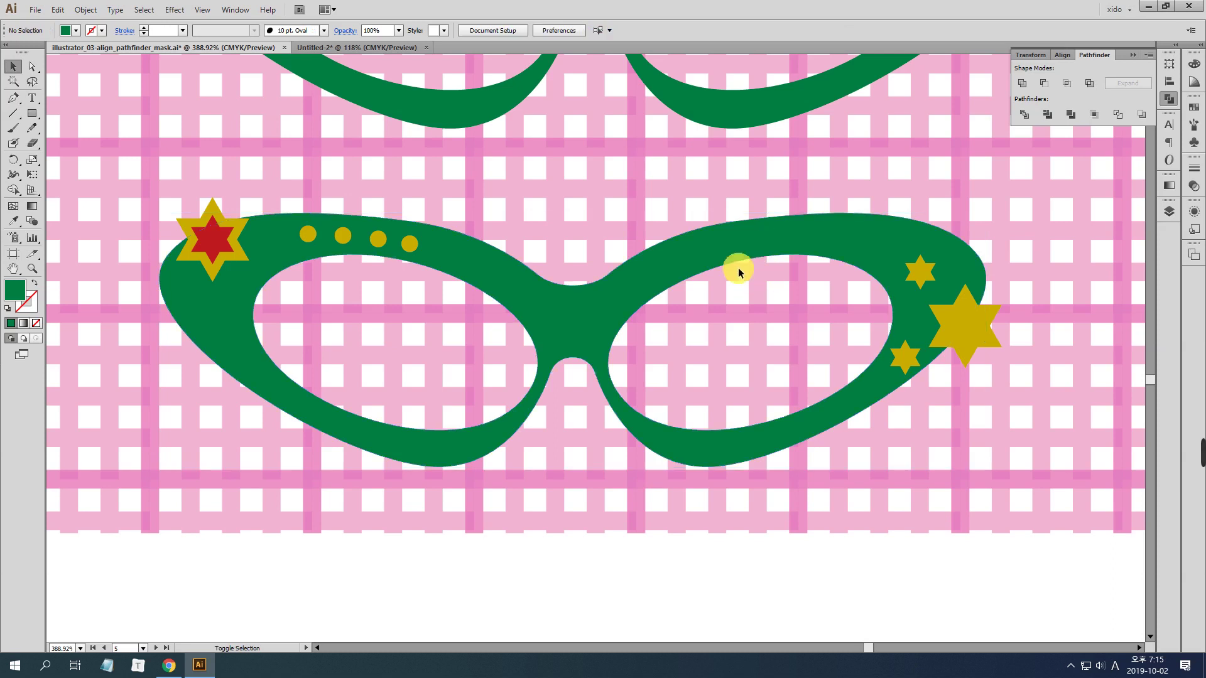
drag(532, 219, 472, 356)
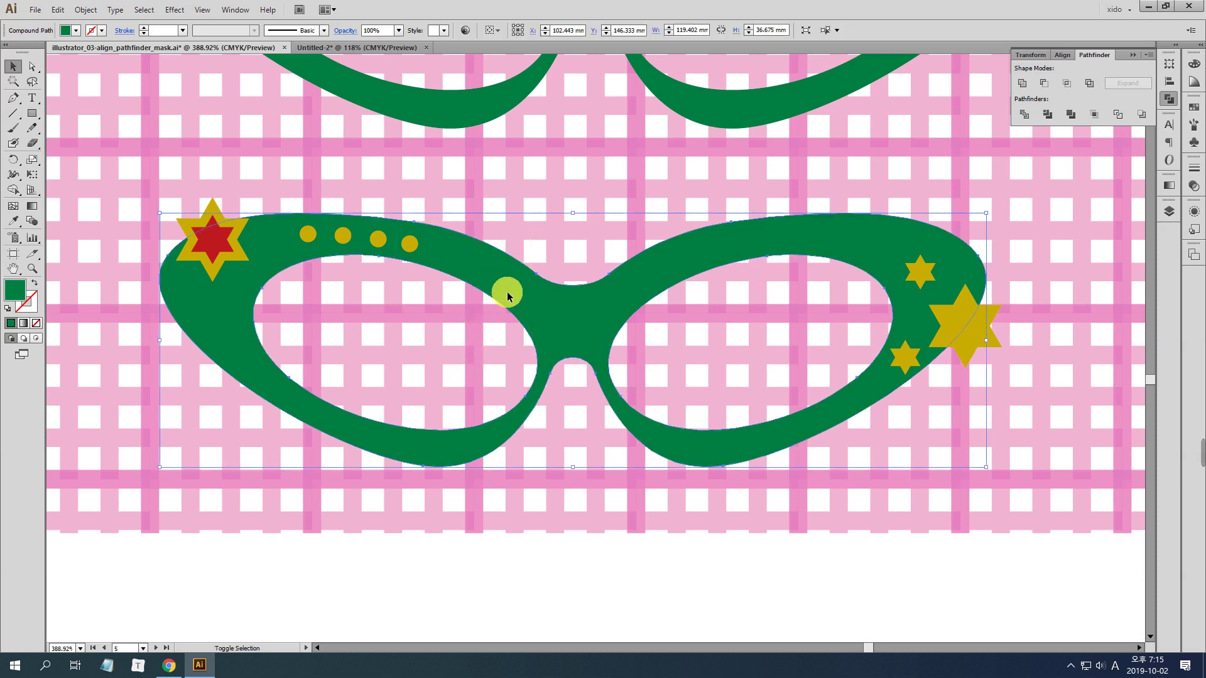
key(ctrl+2)
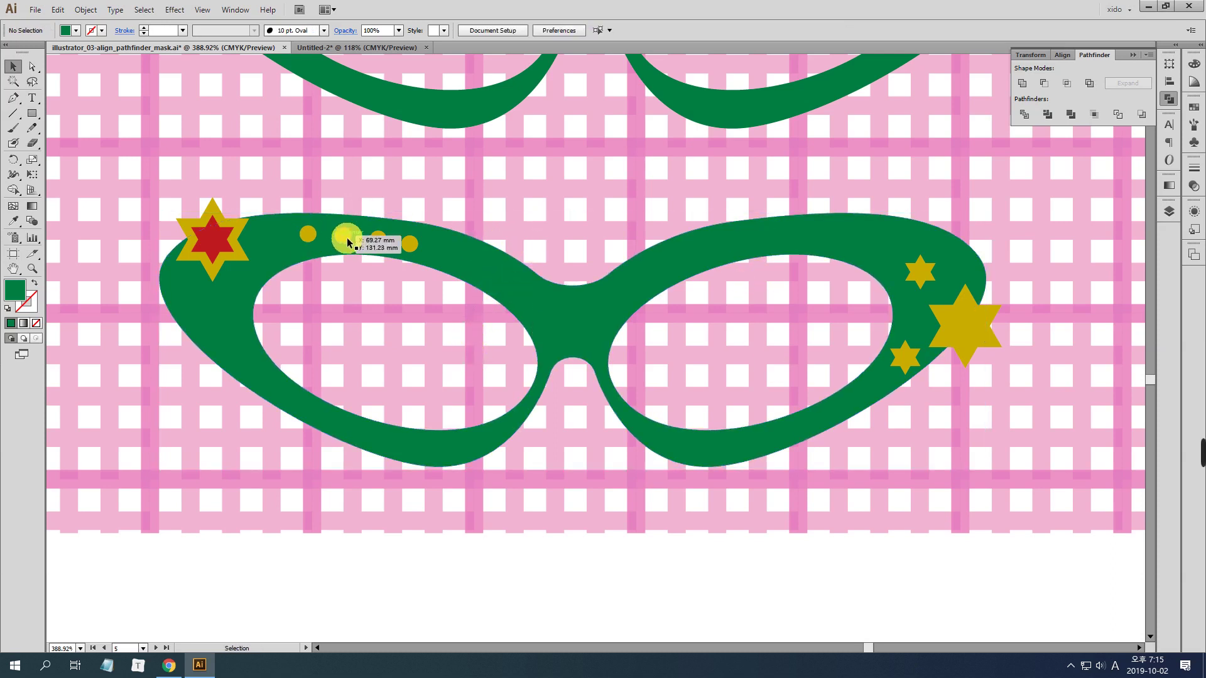
- Select the four small yellow circles together with the green mask and divide them using Pathfinder
drag(303, 195, 452, 261)
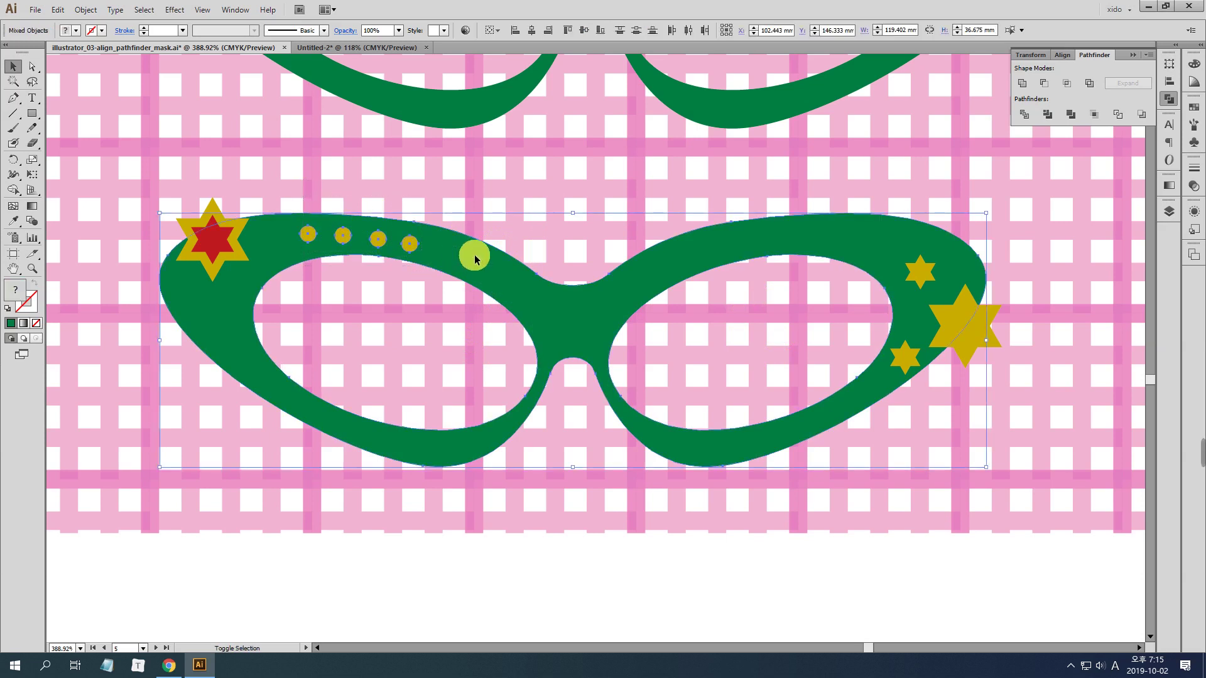
click(1023, 115)
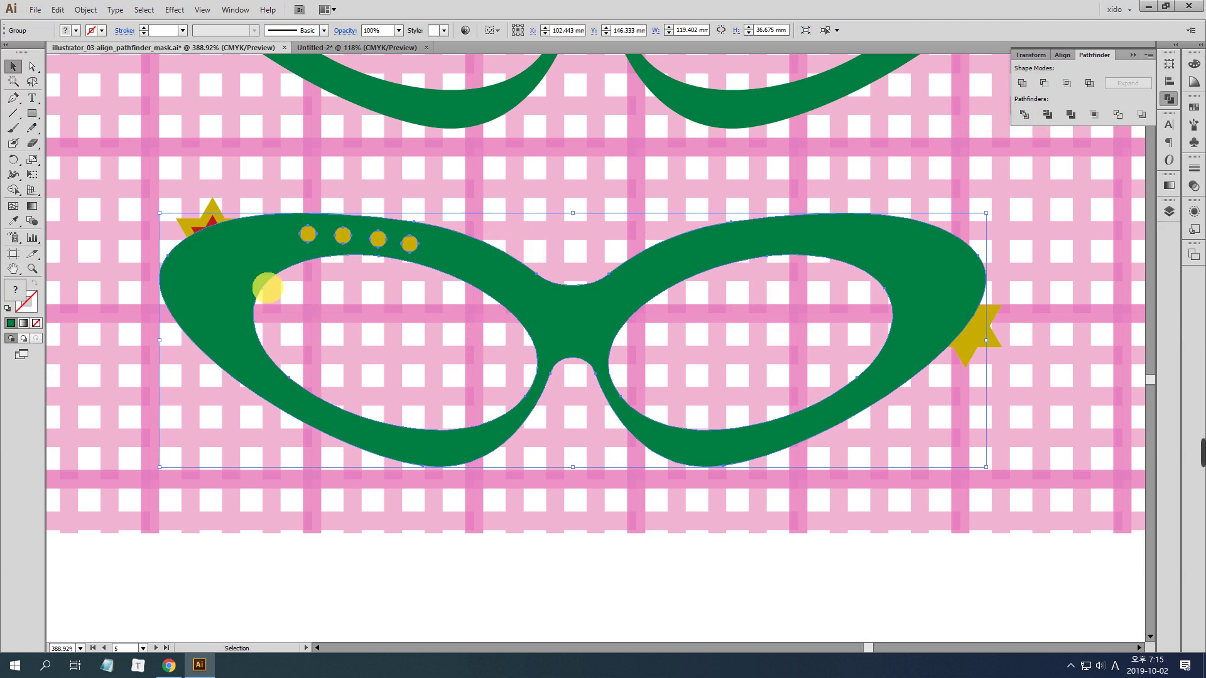
mouse_move(307, 227)
mouse_down()
mouse_move(344, 239)
mouse_move(351, 223)
mouse_move(388, 224)
mouse_move(414, 248)
mouse_move(428, 227)
mouse_up()
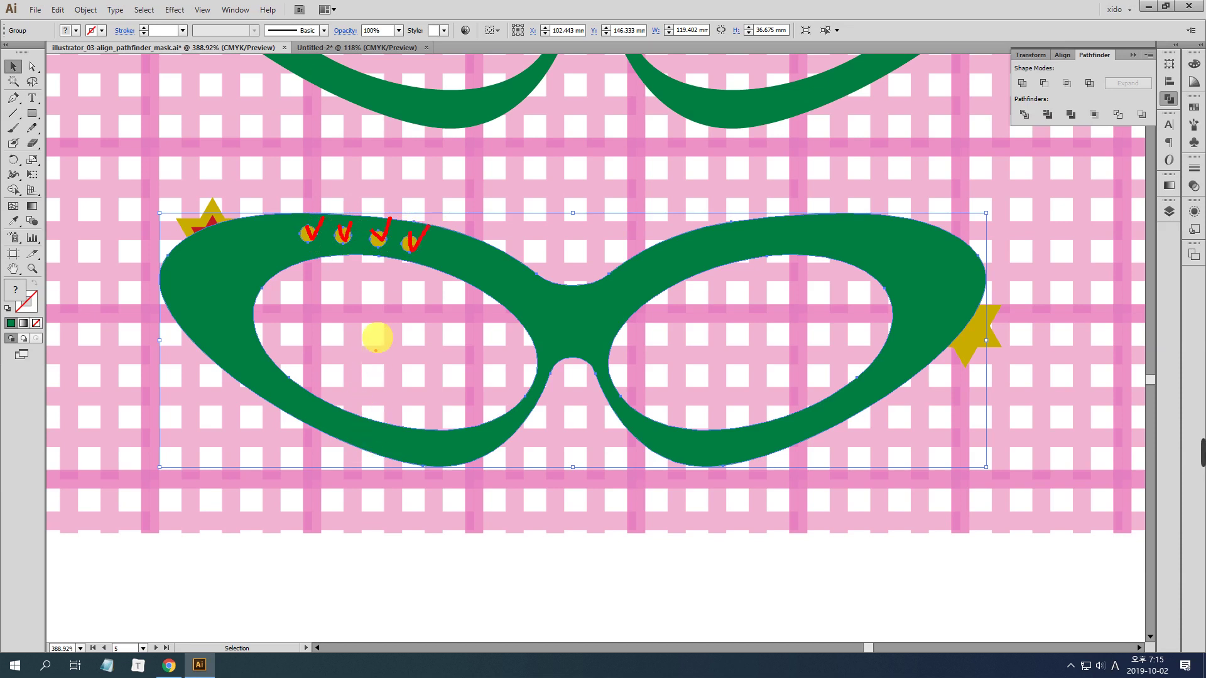
mouse_move(382, 325)
mouse_down()
mouse_move(402, 343)
mouse_move(433, 297)
mouse_up()
mouse_move(710, 321)
mouse_down()
mouse_move(732, 345)
mouse_move(763, 305)
mouse_up()
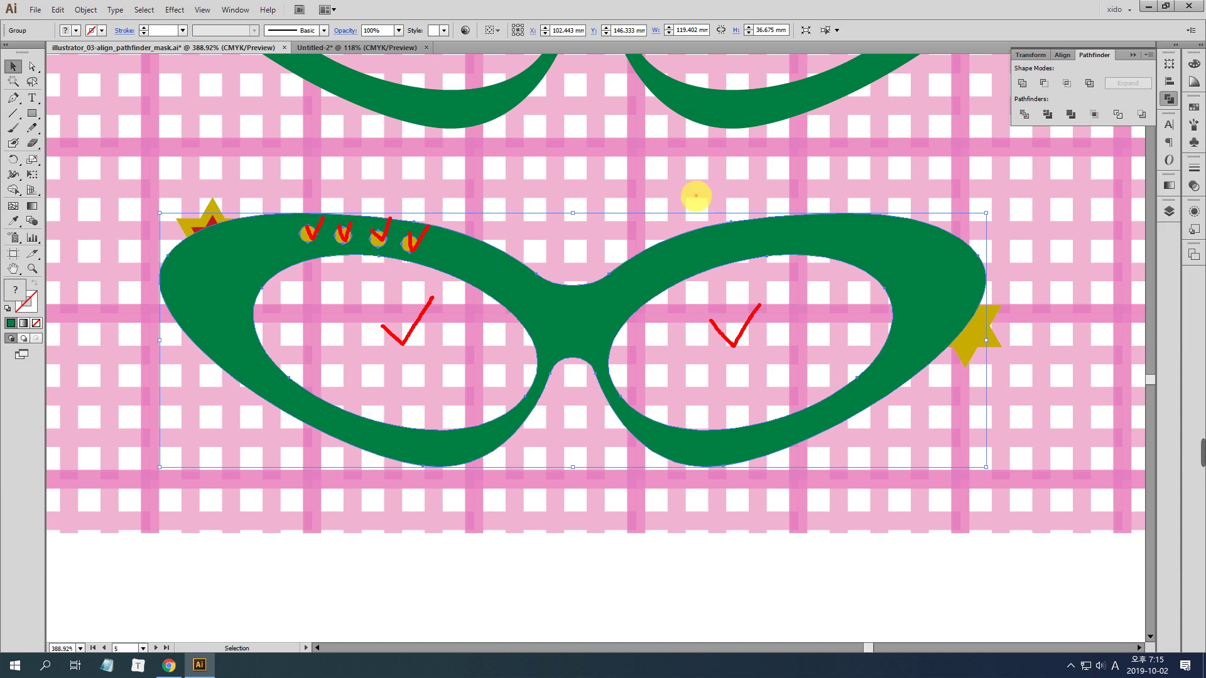
- Ungroup the divided mask and delete the lens and circle pieces, filling them with light blue first to reveal them
key(Escape)
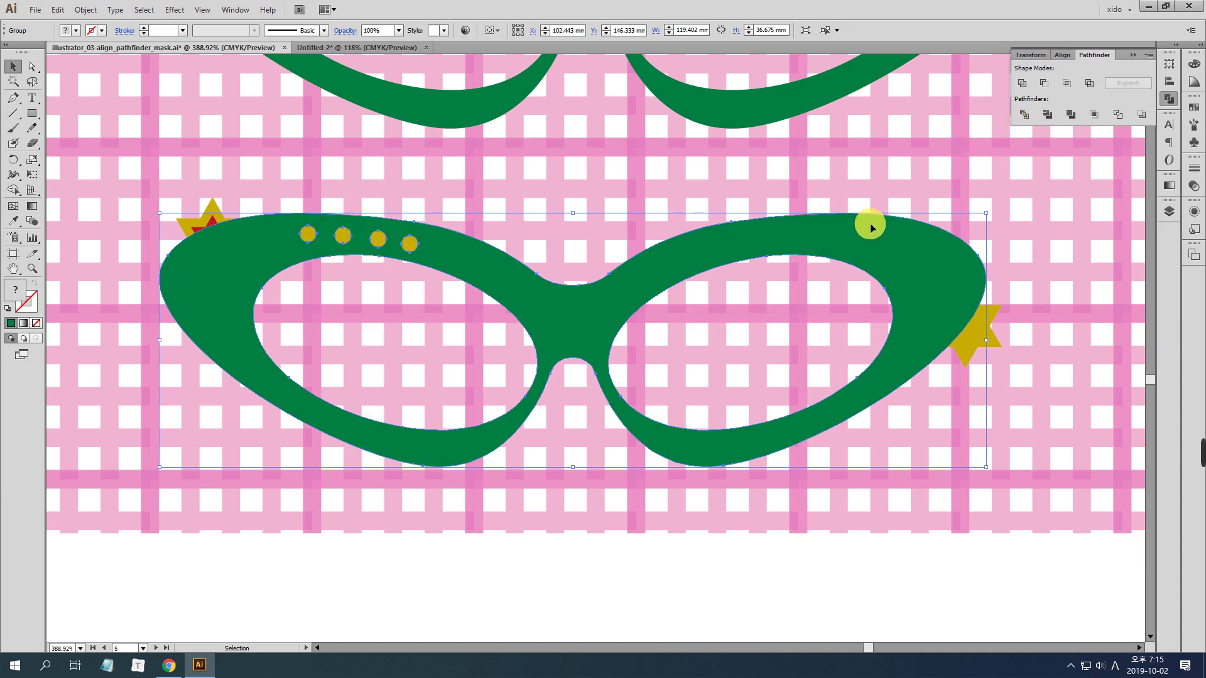
key(ctrl+shift+g)
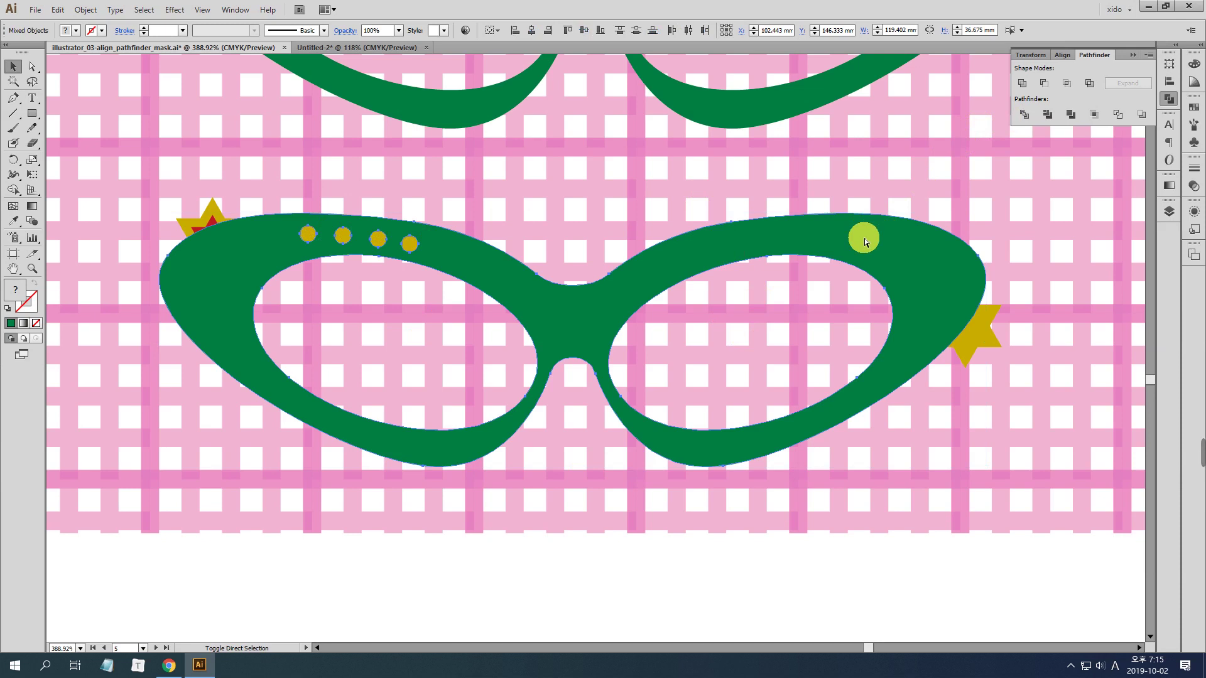
shift+click(583, 305)
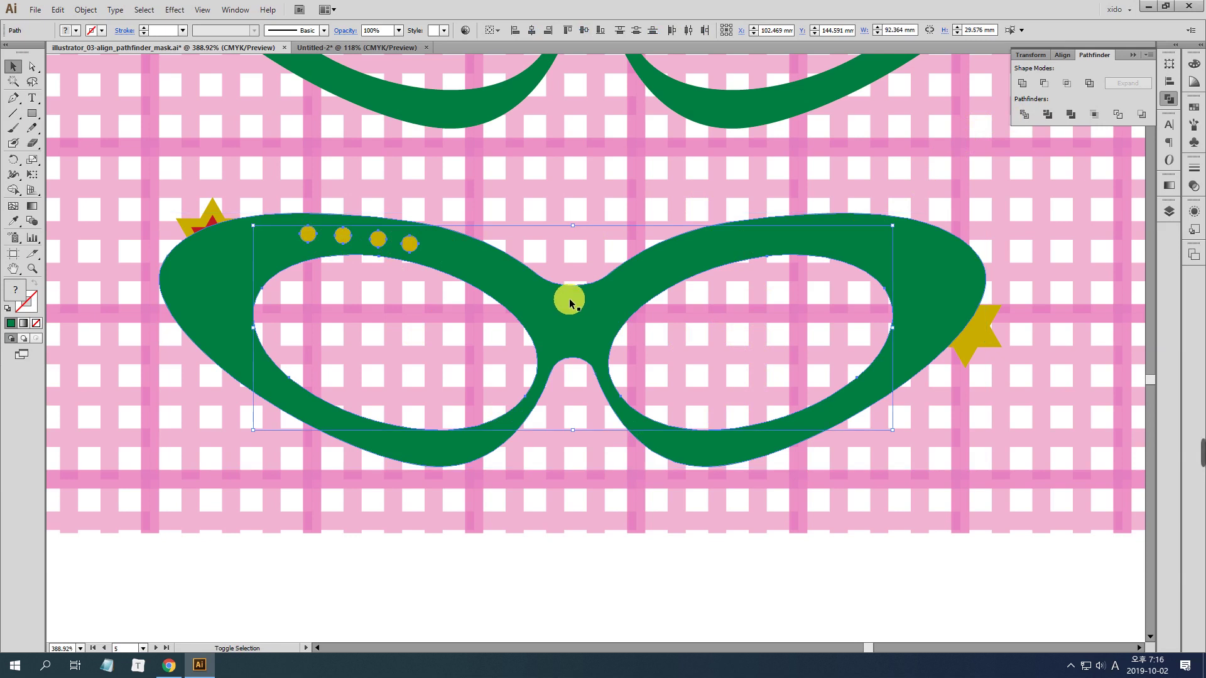
click(1195, 64)
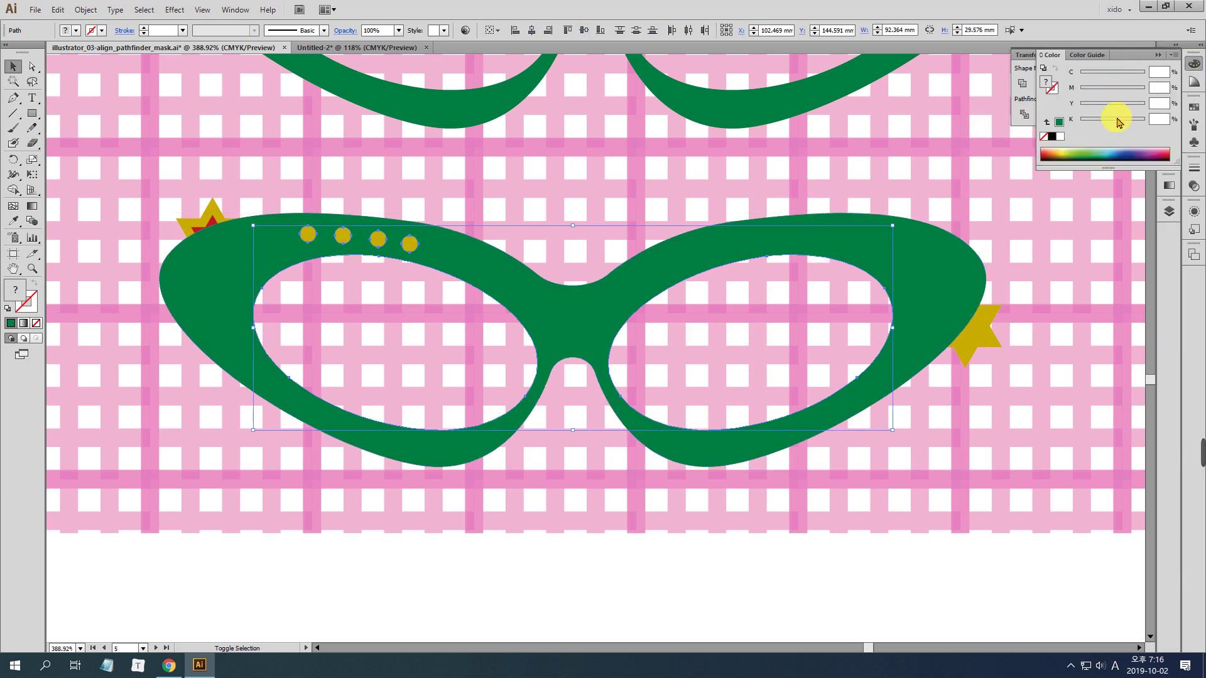
click(1112, 153)
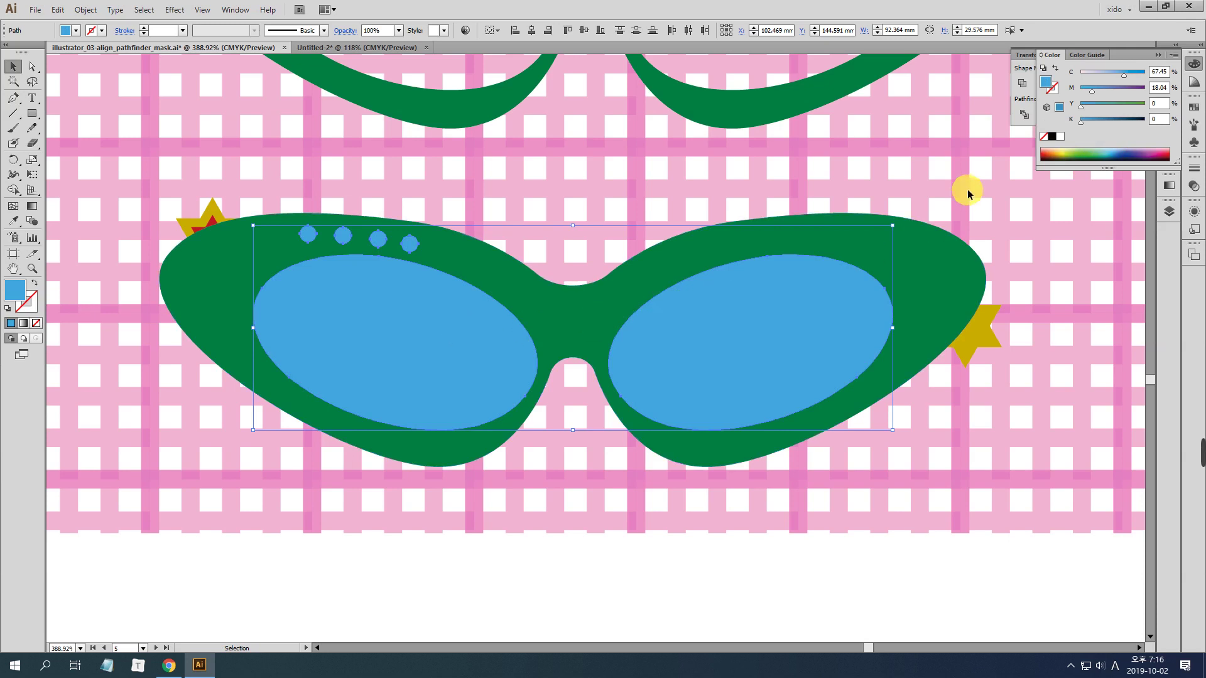
key(Delete)
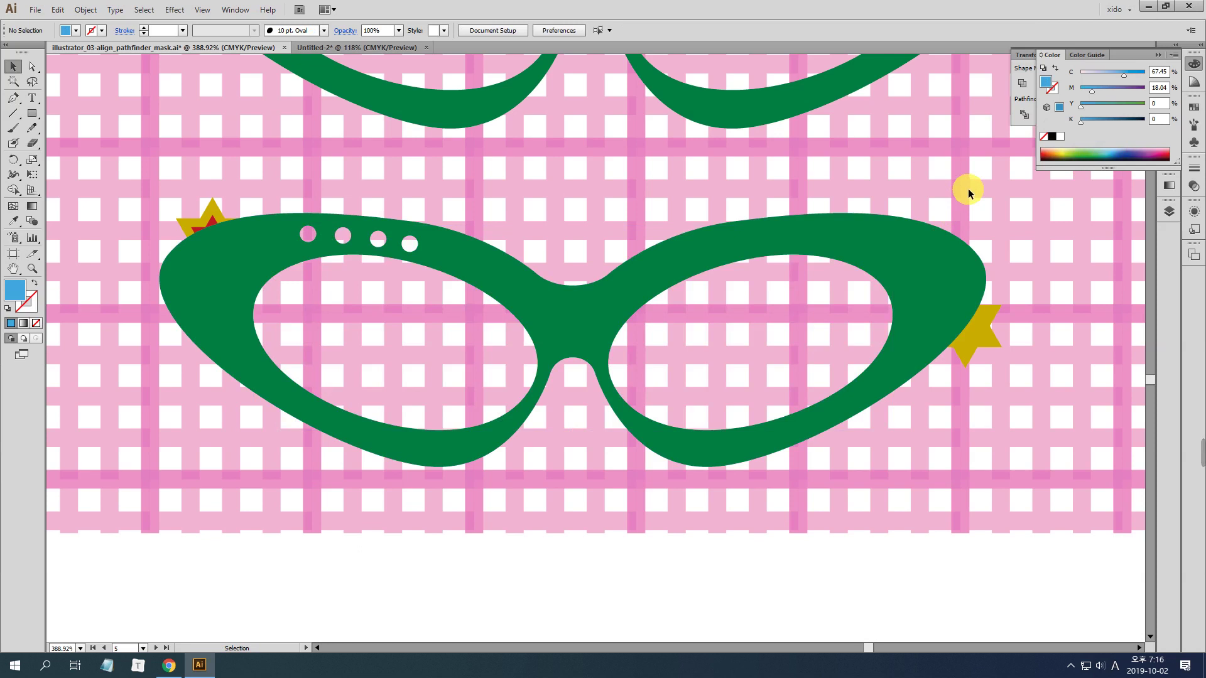
- Send the green mask behind the gold and red star decorations
click(903, 254)
key(ctrl+bracketleft)
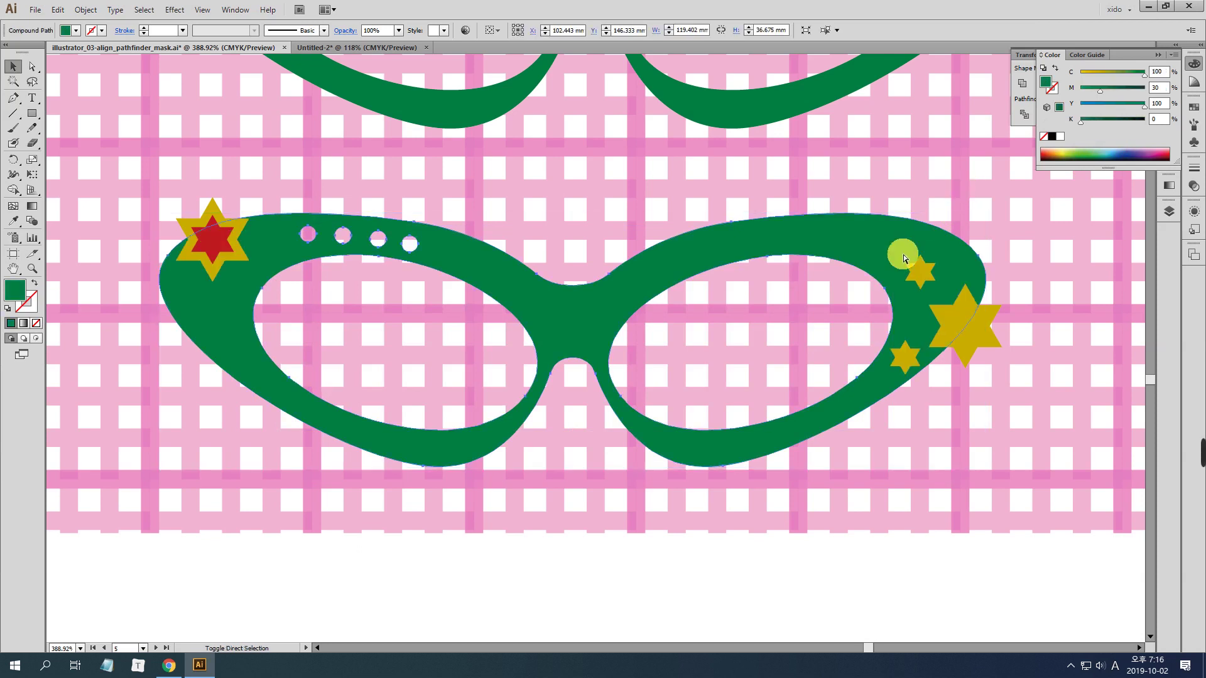
key(space)
drag(909, 402, 942, 404)
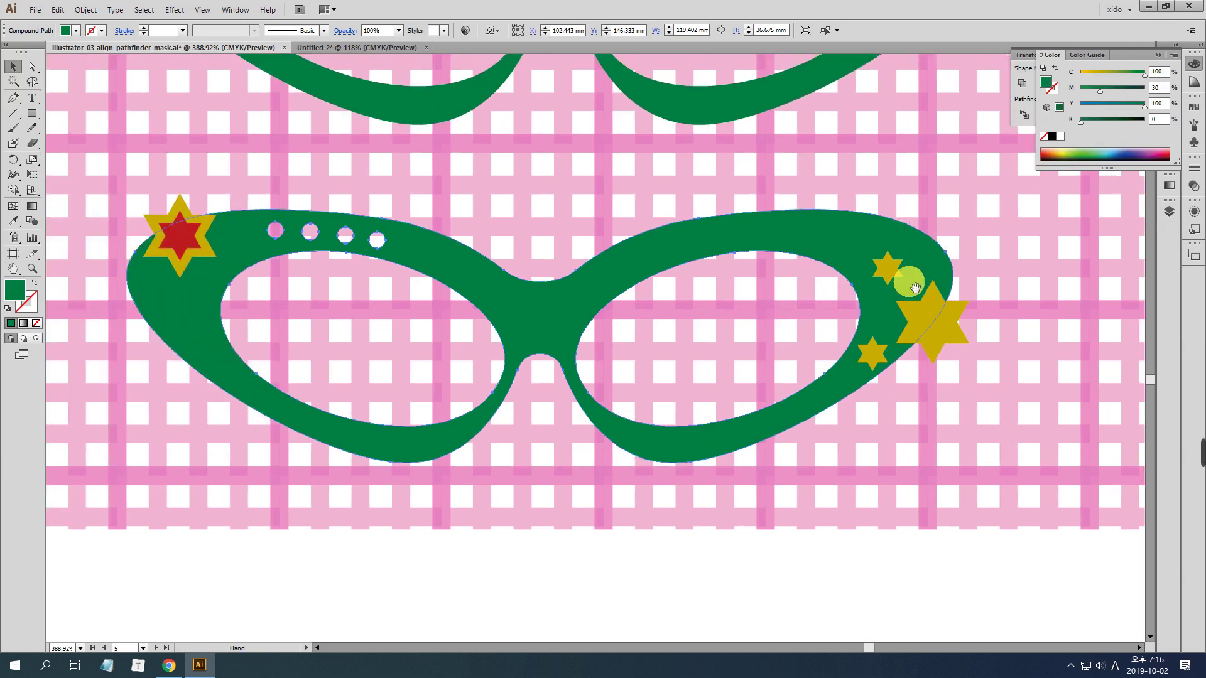
drag(842, 328, 652, 330)
drag(568, 168, 759, 423)
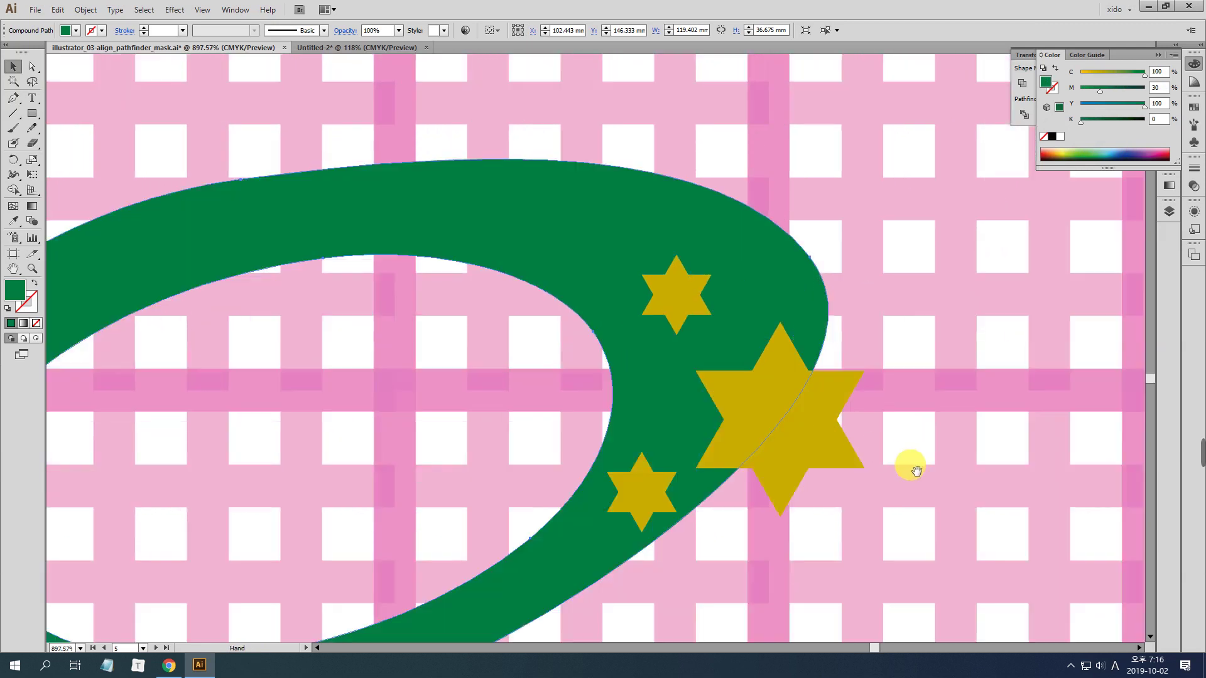
- Compare the large gold star at the mask's right end with the star cutouts on the finished example mask
drag(916, 470, 835, 356)
click(729, 330)
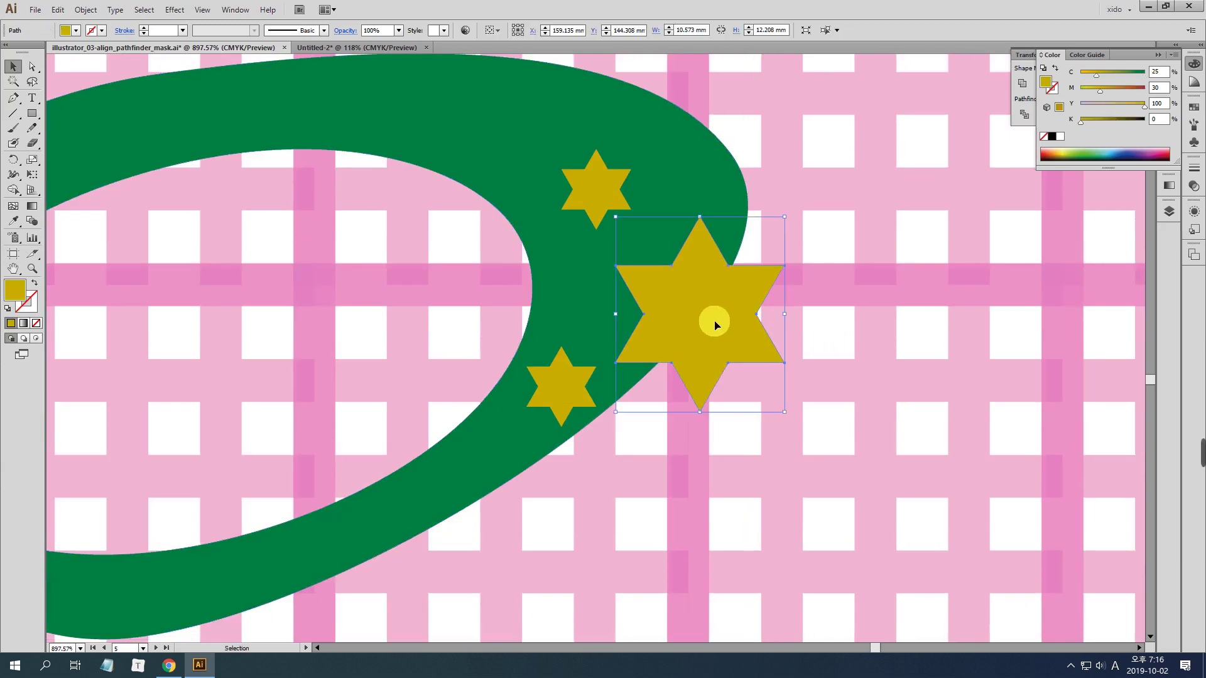
key(a)
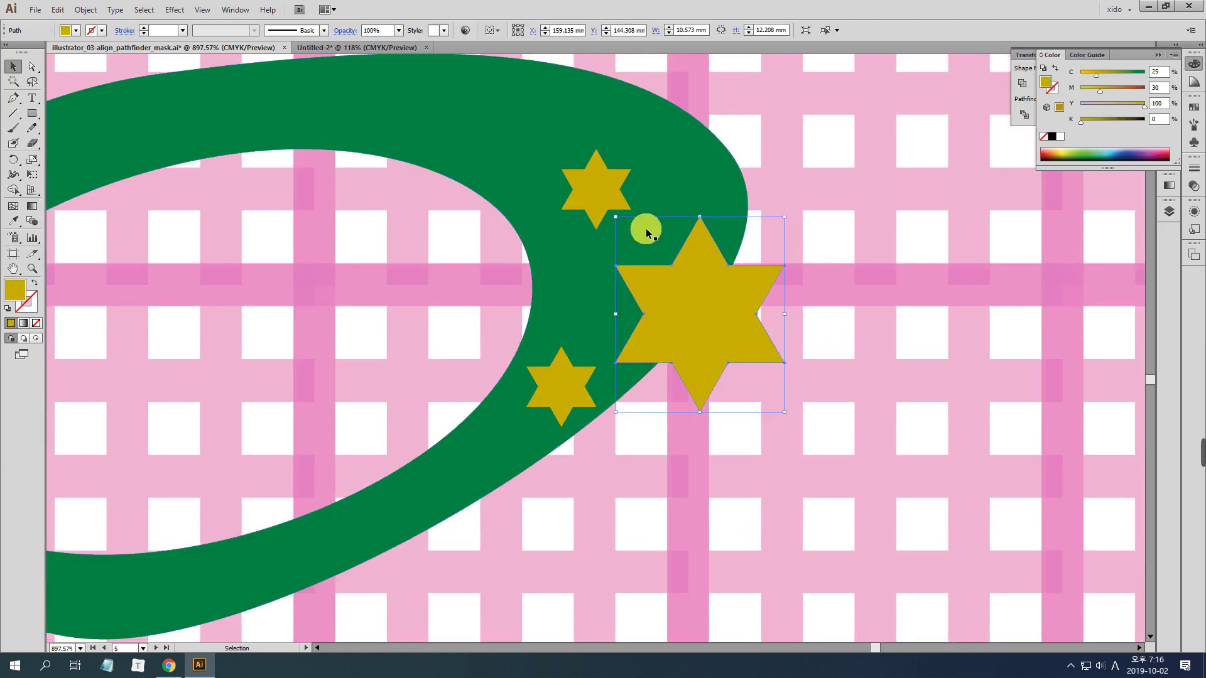
drag(632, 150, 592, 660)
drag(644, 253, 559, 408)
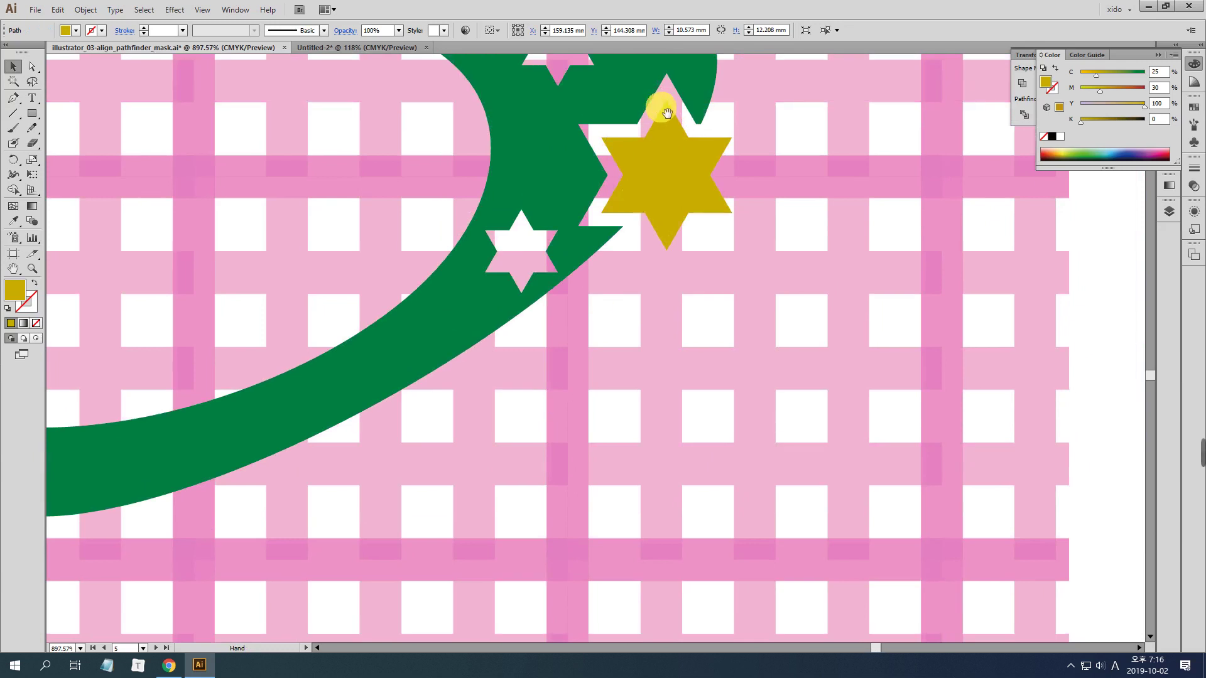
drag(713, 472, 698, 121)
drag(687, 488, 780, 192)
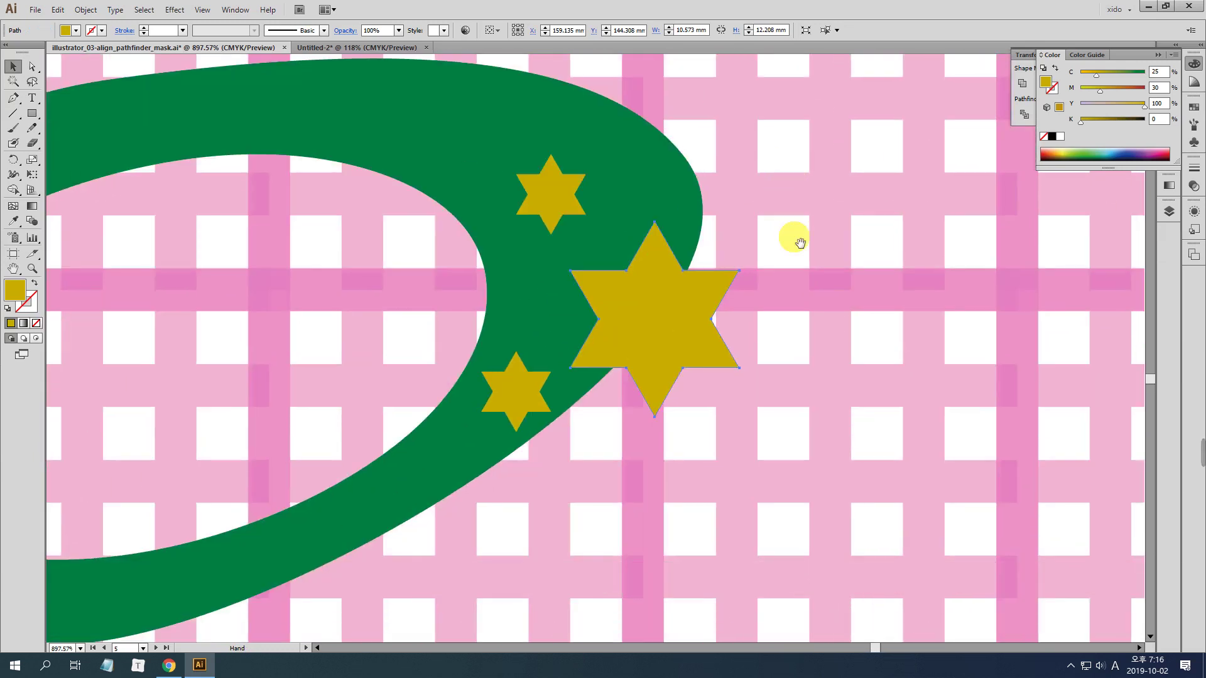
click(852, 378)
- Select the upper small star, the large star and the green mask, and divide them using Pathfinder
click(556, 186)
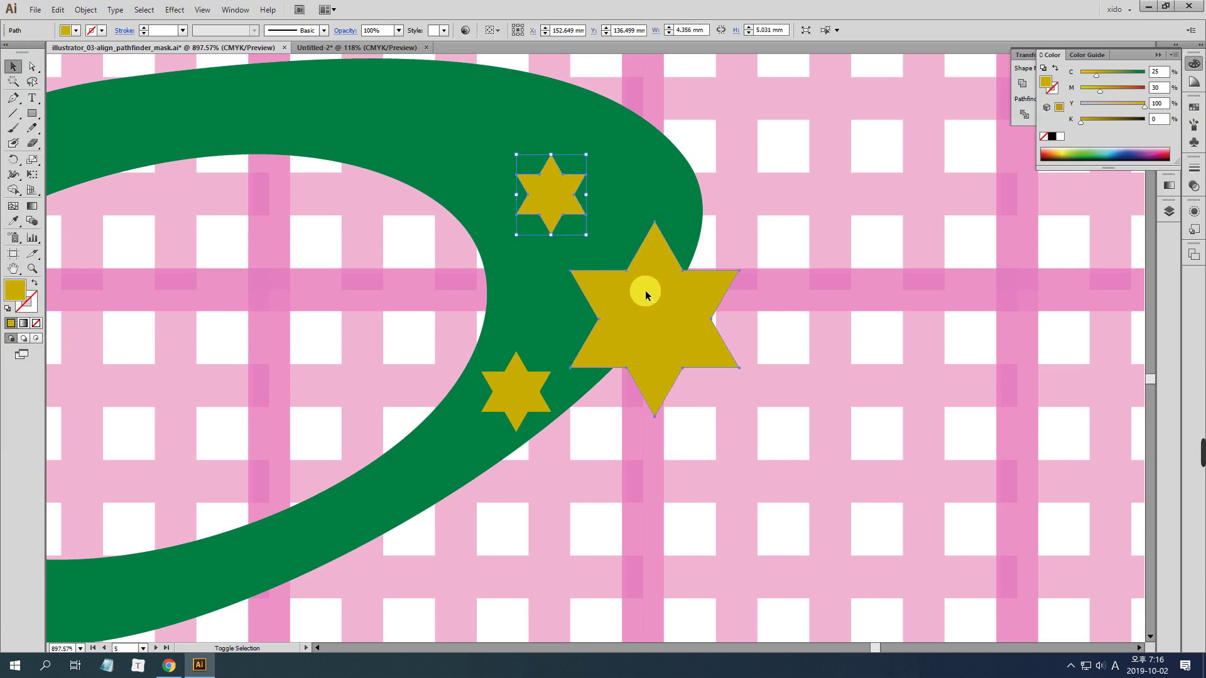
shift+click(646, 290)
shift+click(514, 416)
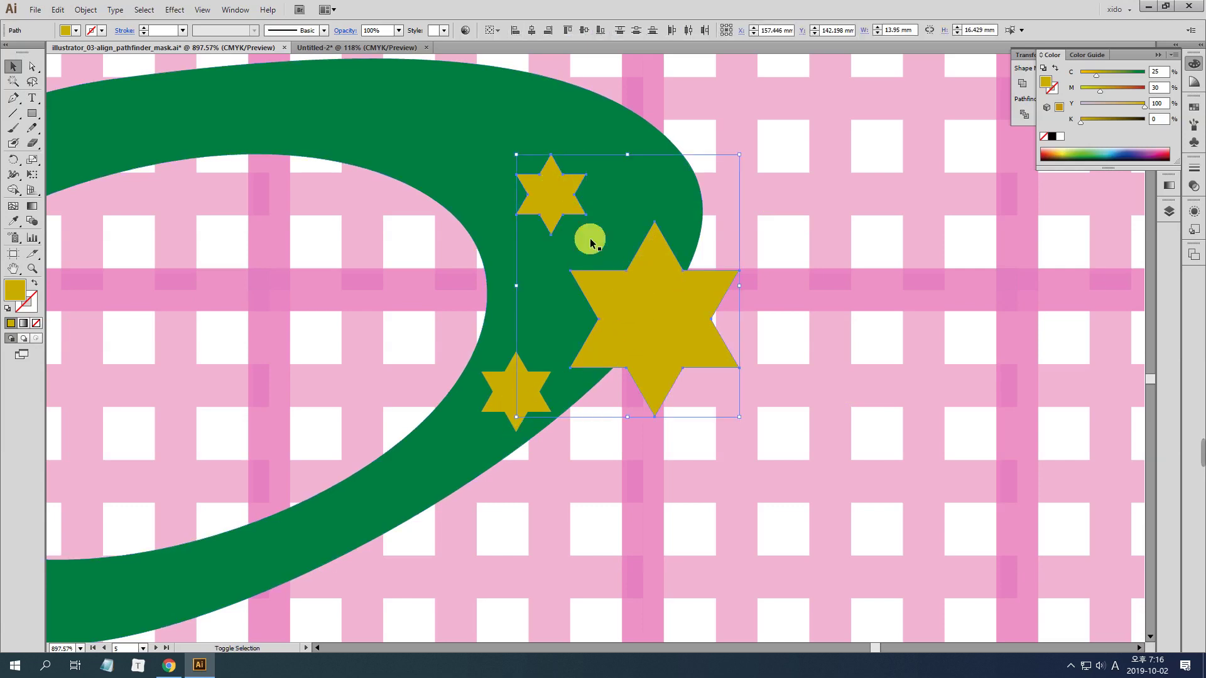
shift+click(647, 187)
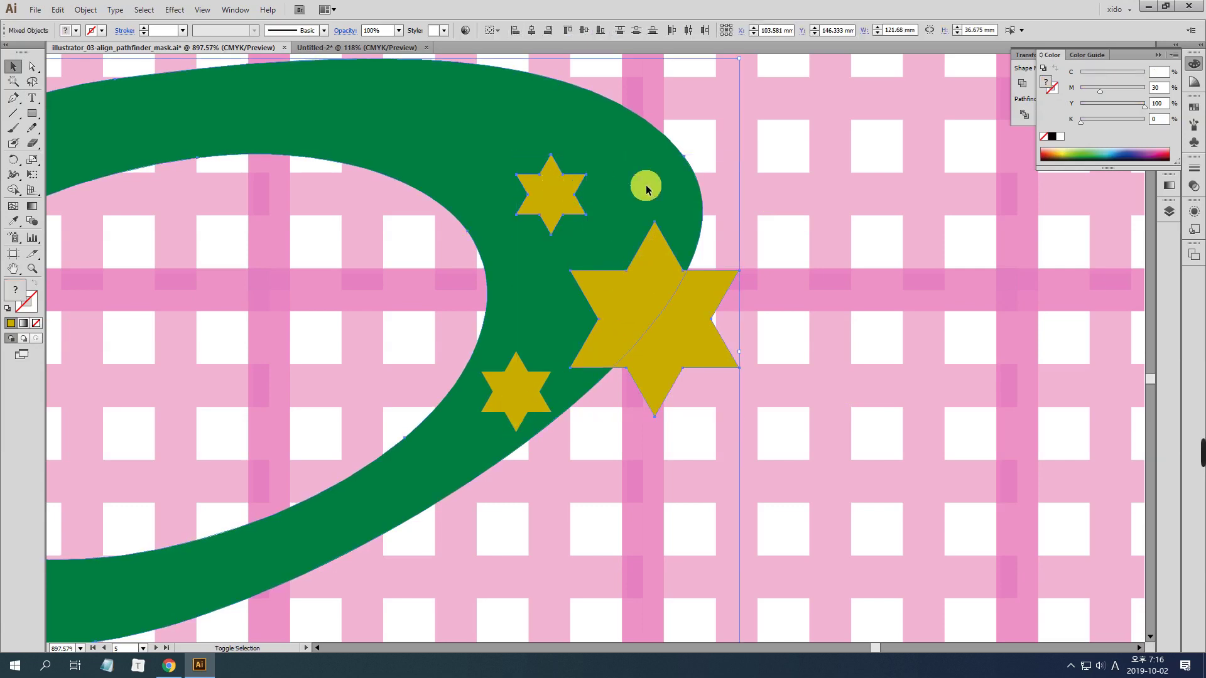
click(1029, 119)
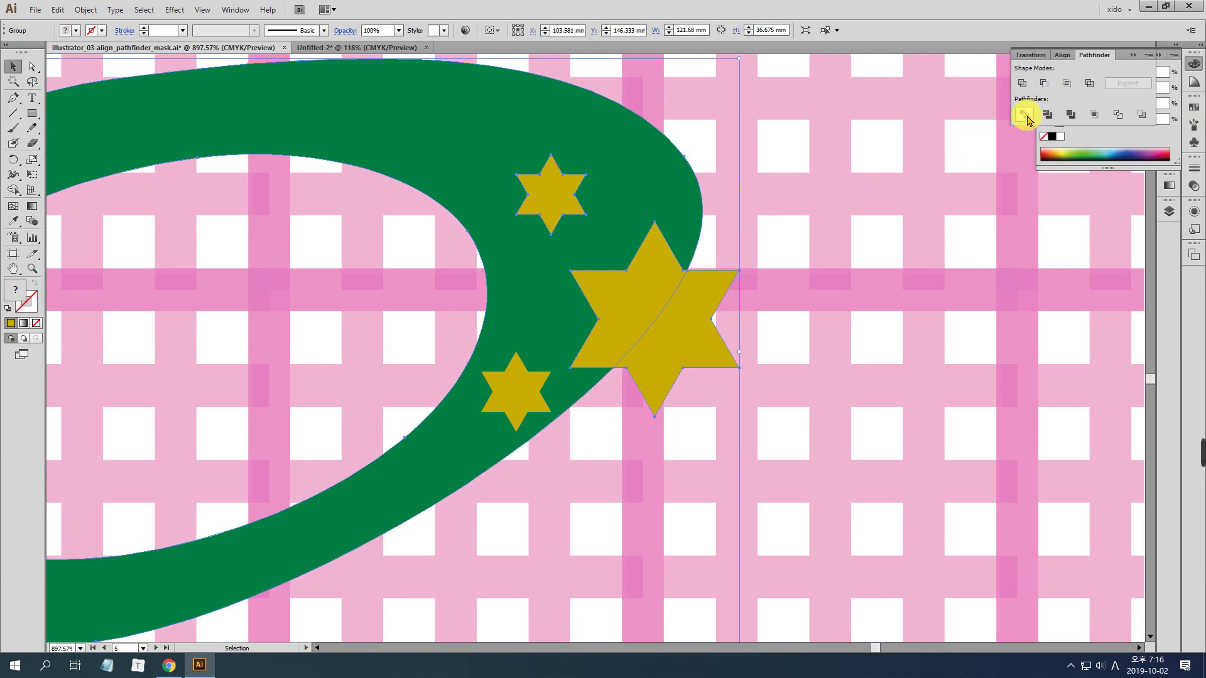
- Ungroup the divided mask and star pieces and fill all of them with light yellow
right_click(619, 144)
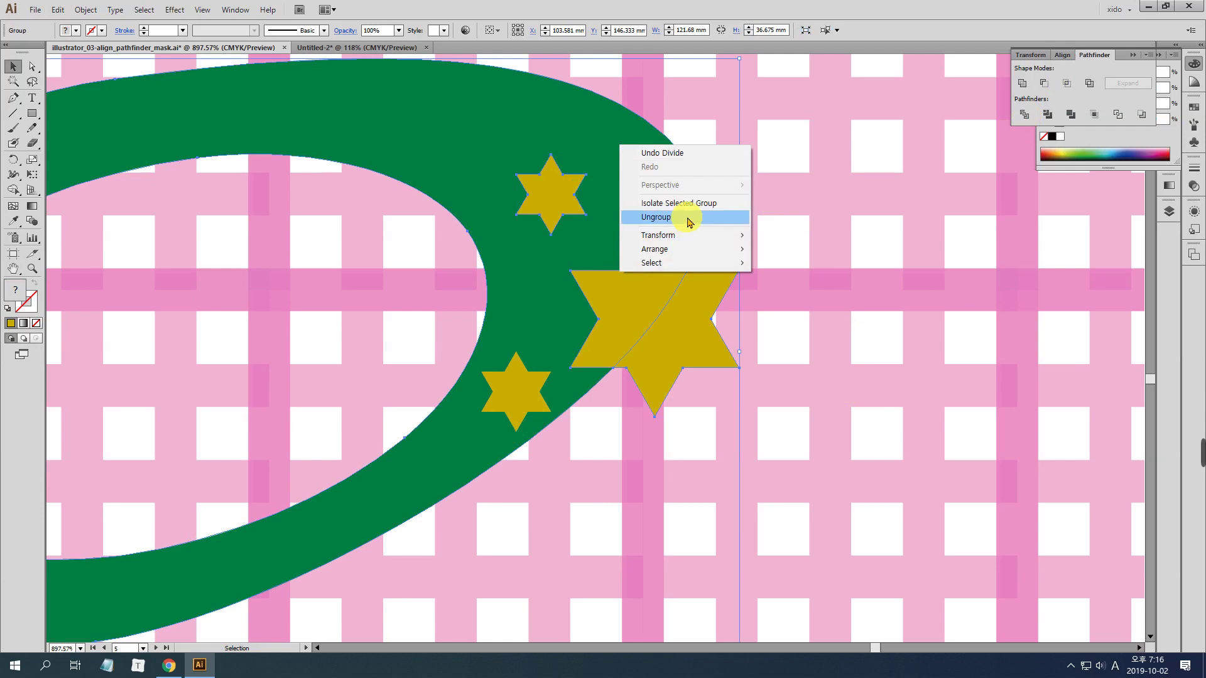
click(689, 221)
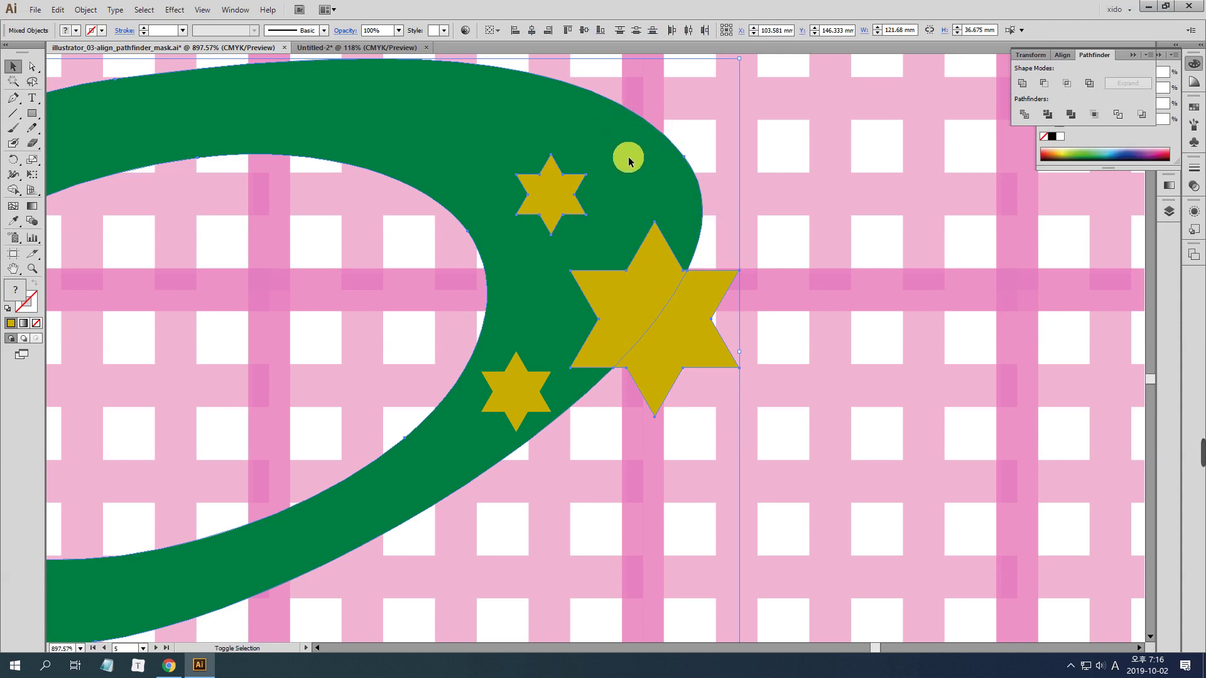
click(1066, 156)
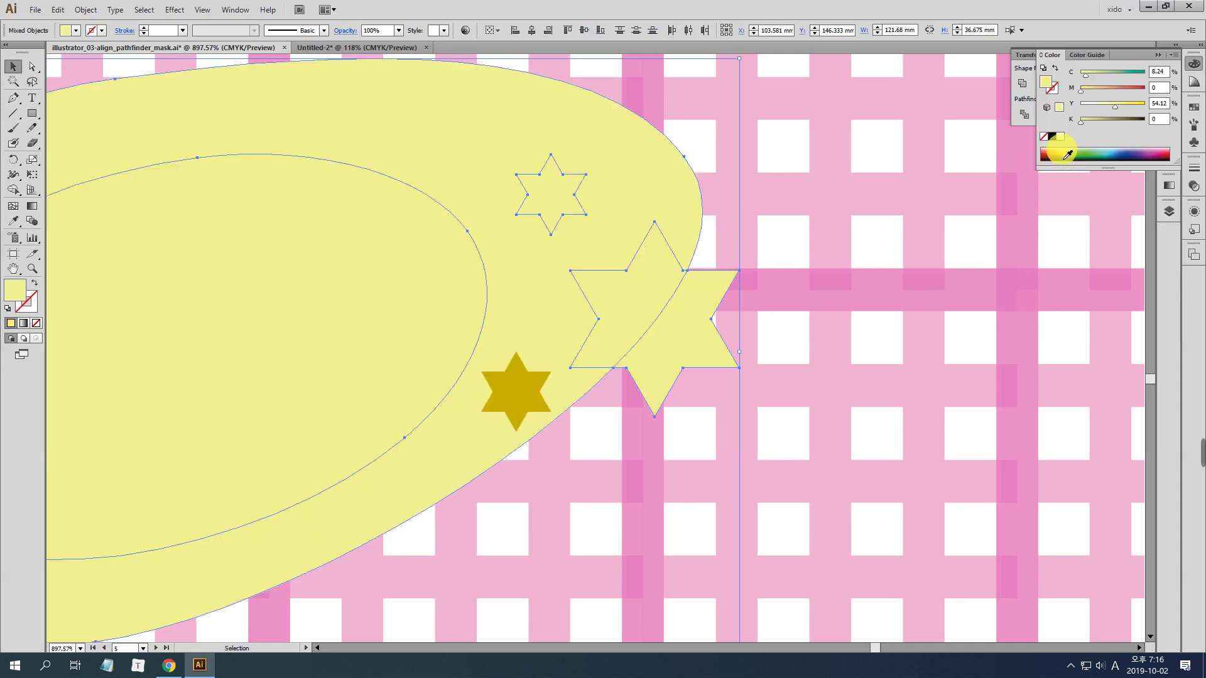
- Add the remaining small gold star to the selection, divide everything using Pathfinder, and fill the pieces with light yellow-green
key(ctrl+minus)
key(ctrl+minus)
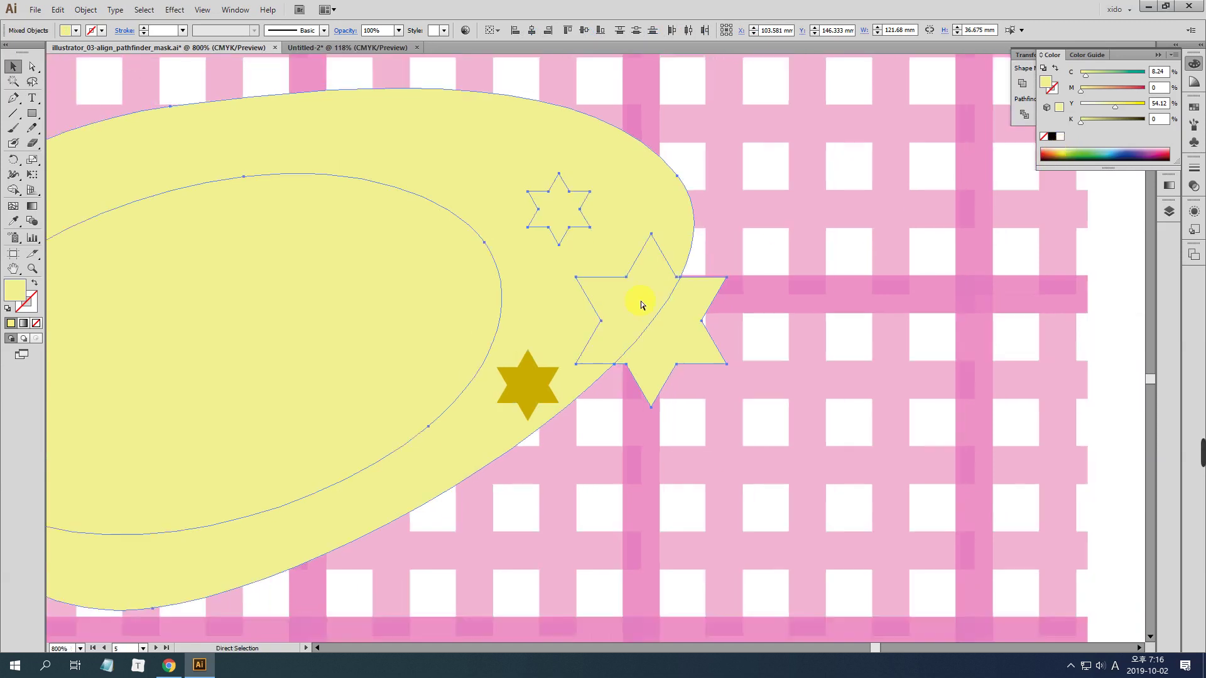
key(ctrl+minus)
drag(390, 432, 686, 413)
shift+click(865, 349)
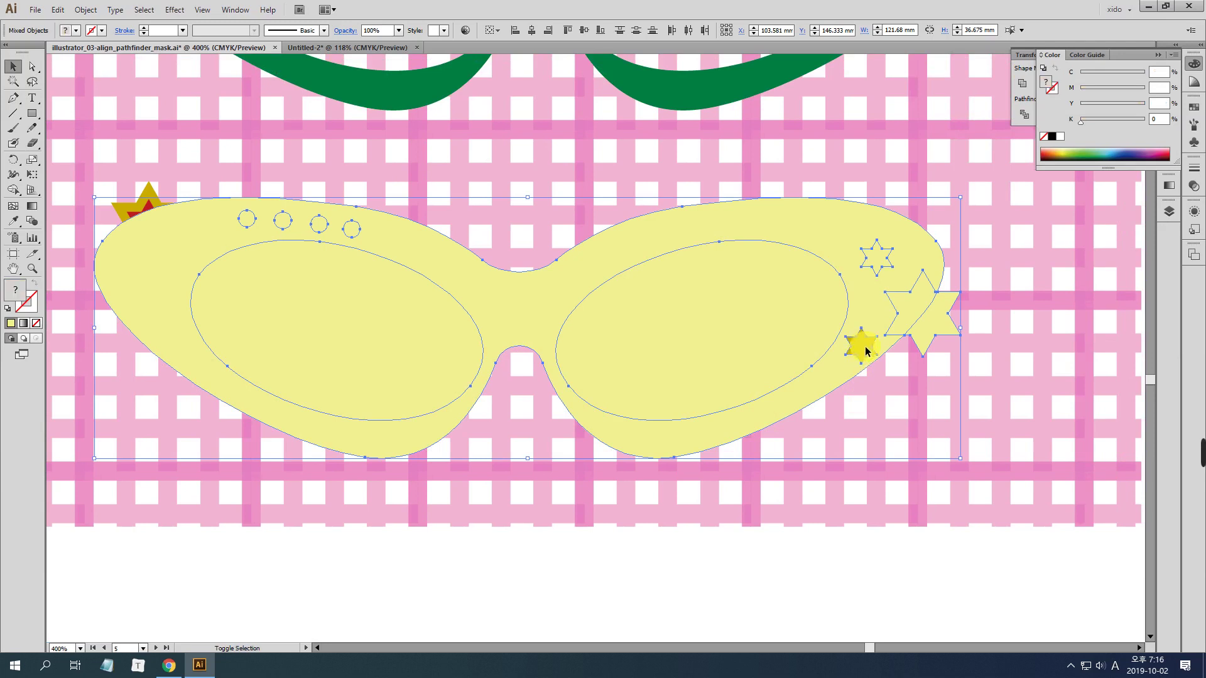
click(1025, 118)
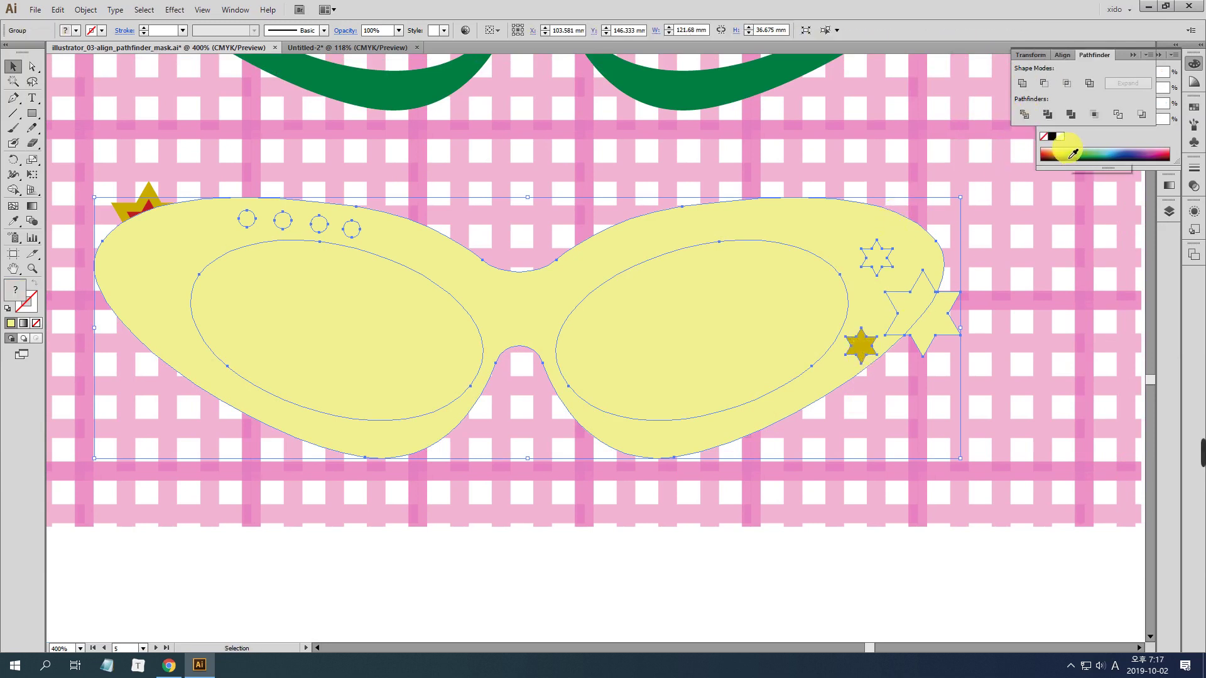
click(1078, 157)
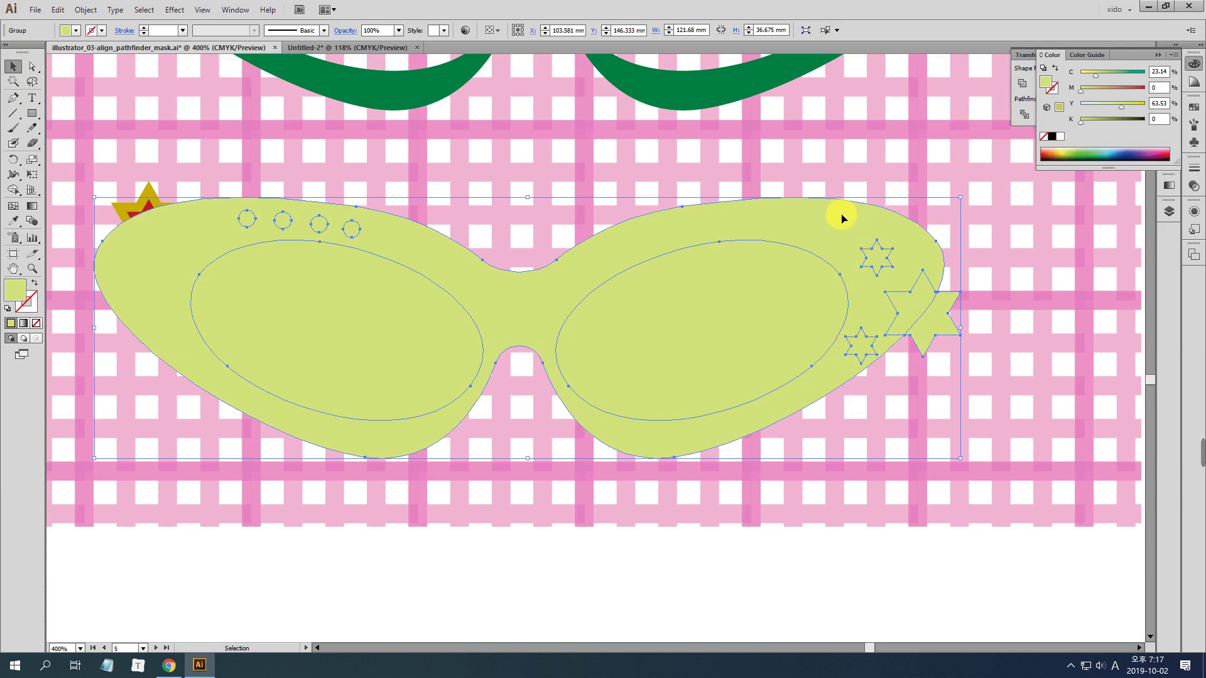
- Ungroup the divided pieces and delete the star, lens and circle pieces, keeping only the mask frame
key(ctrl+shift+g)
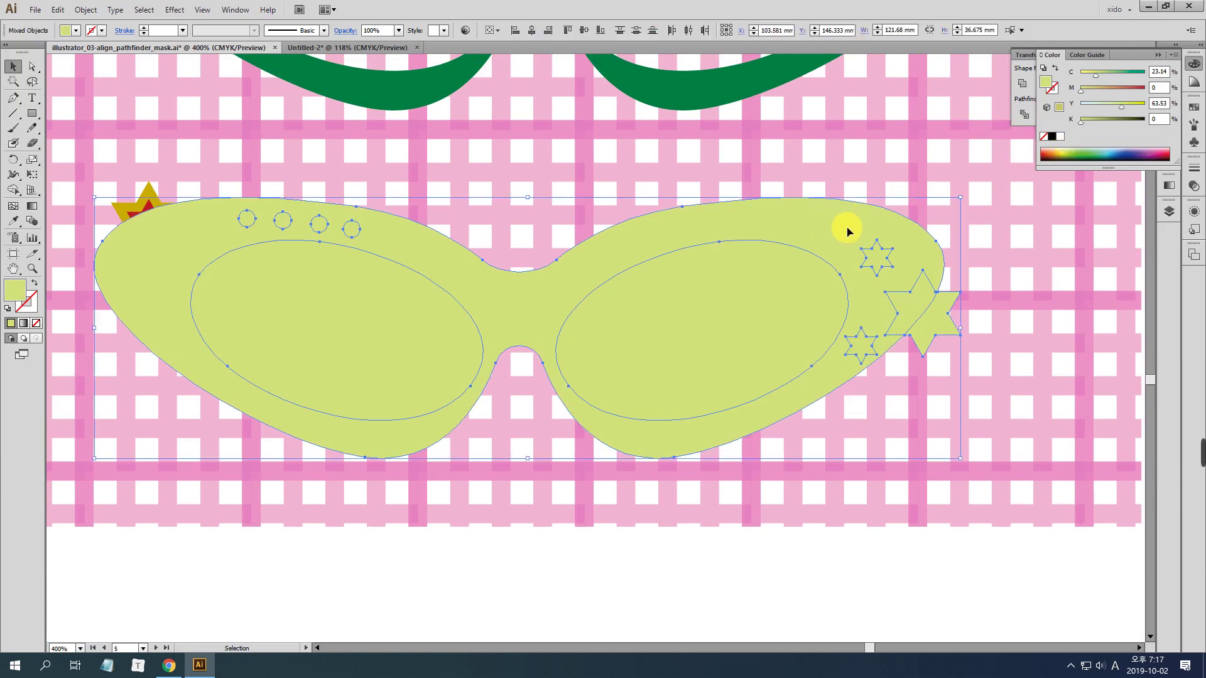
shift+click(789, 210)
drag(926, 331, 960, 410)
key(Delete)
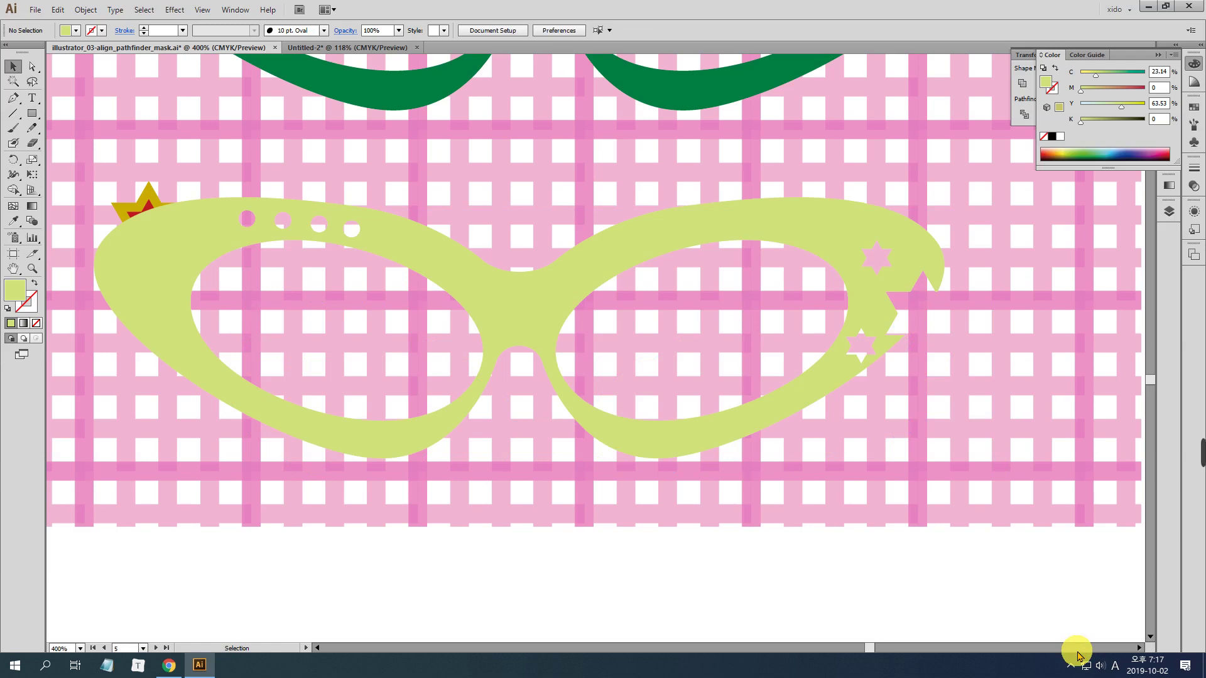
- Bring the red star at the mask's left end to the front
click(506, 306)
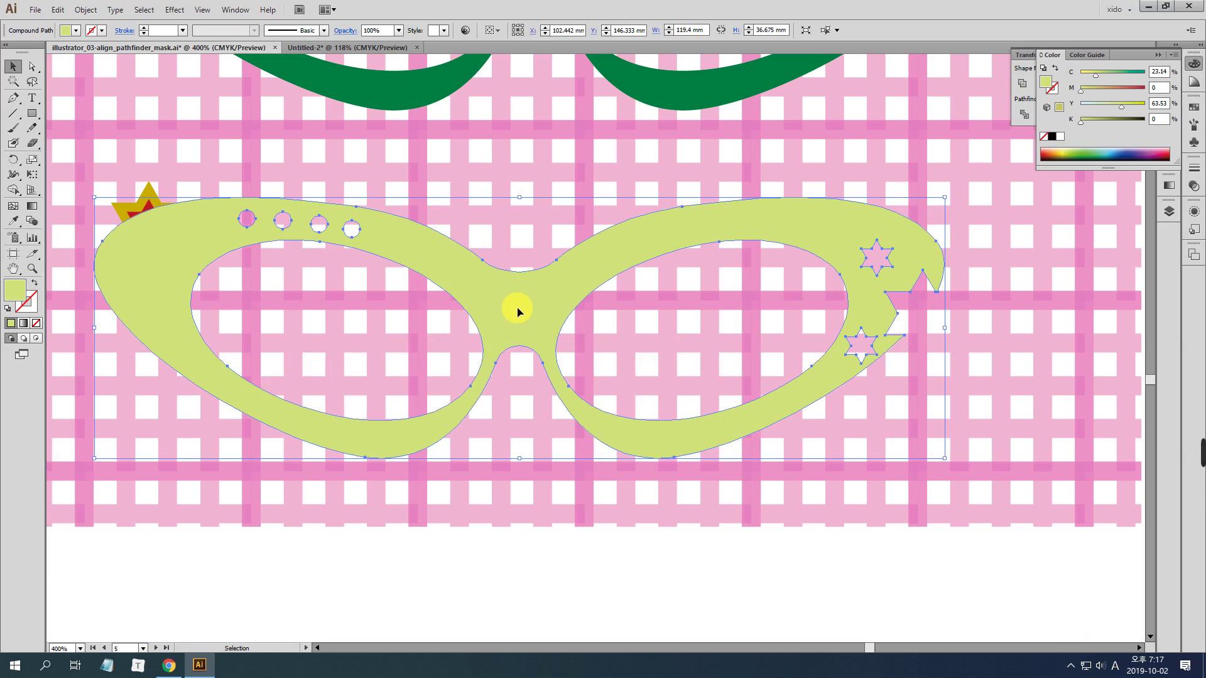
click(145, 206)
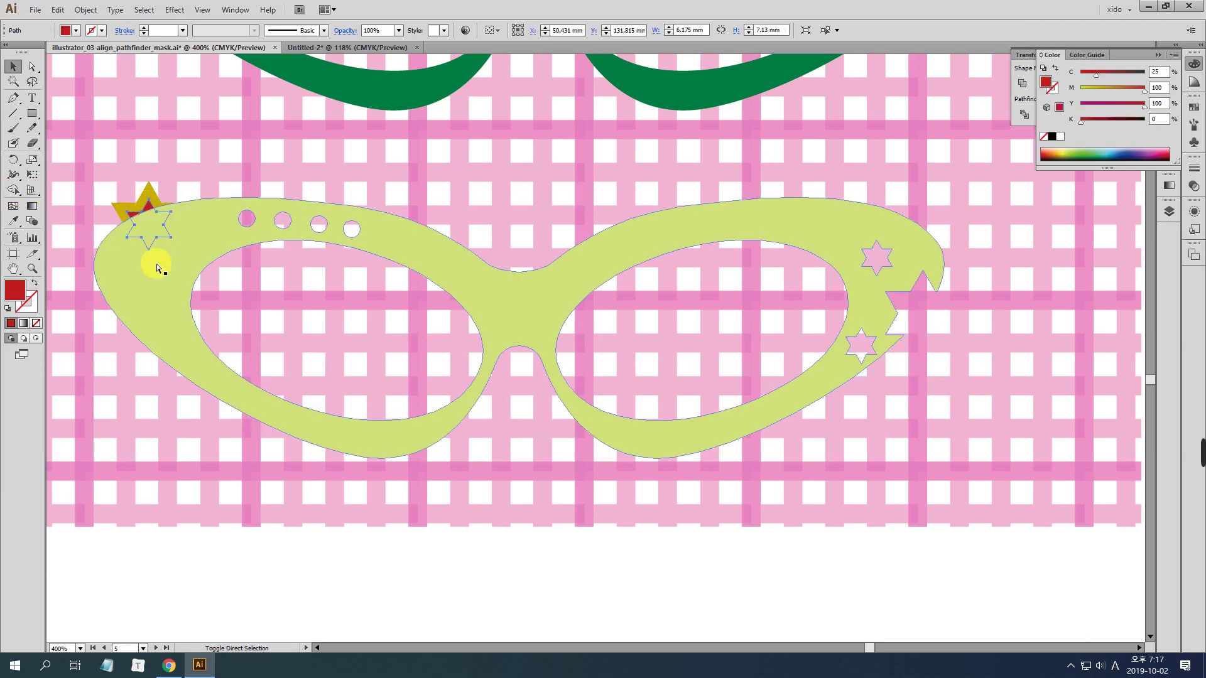
key(ctrl+shift+])
click(162, 152)
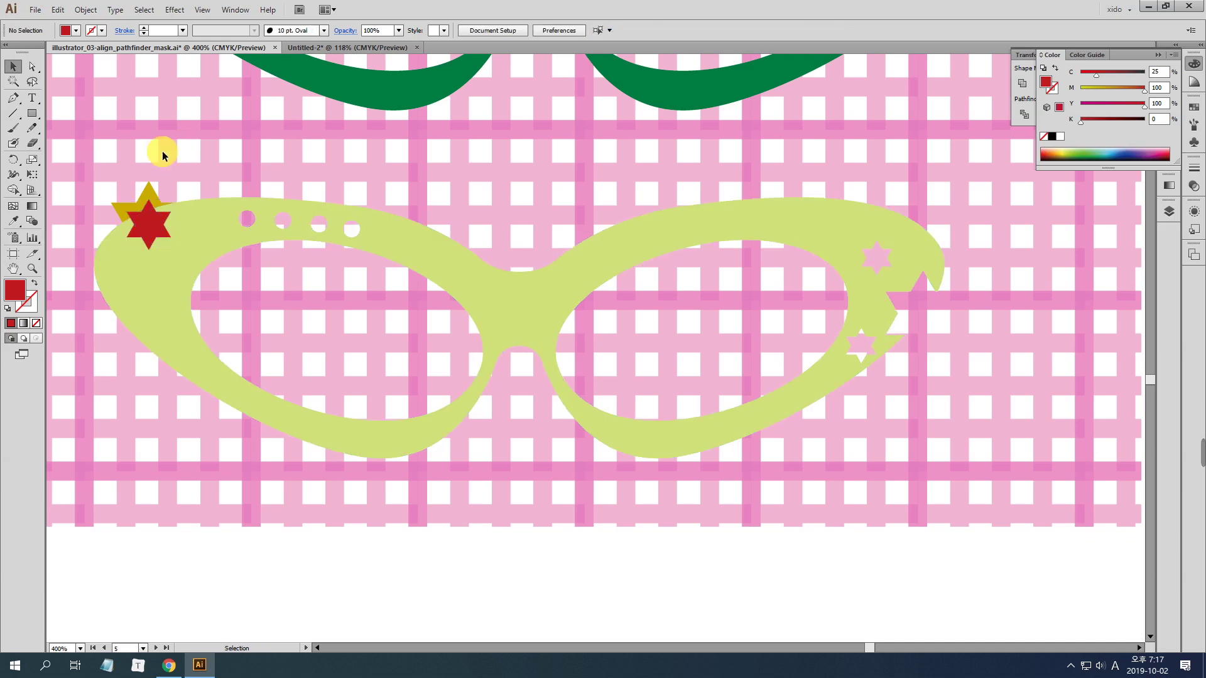
- Unite the gold star at the mask's left end with the mask frame using Pathfinder
click(148, 192)
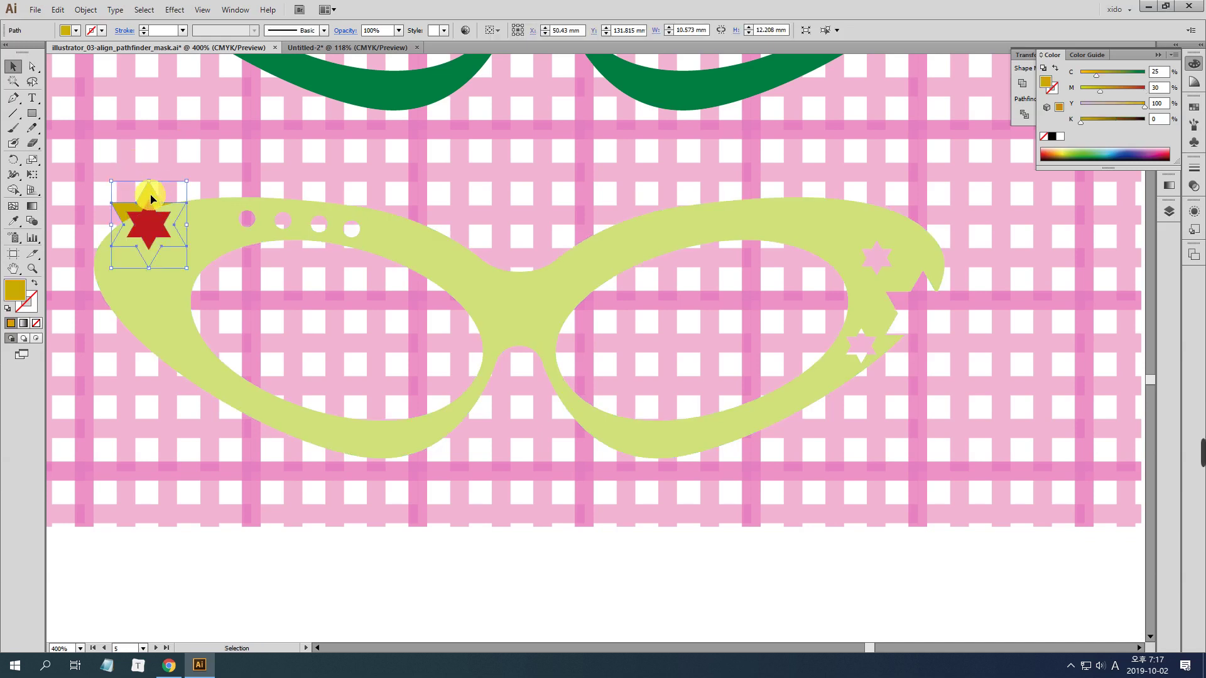
shift+click(213, 217)
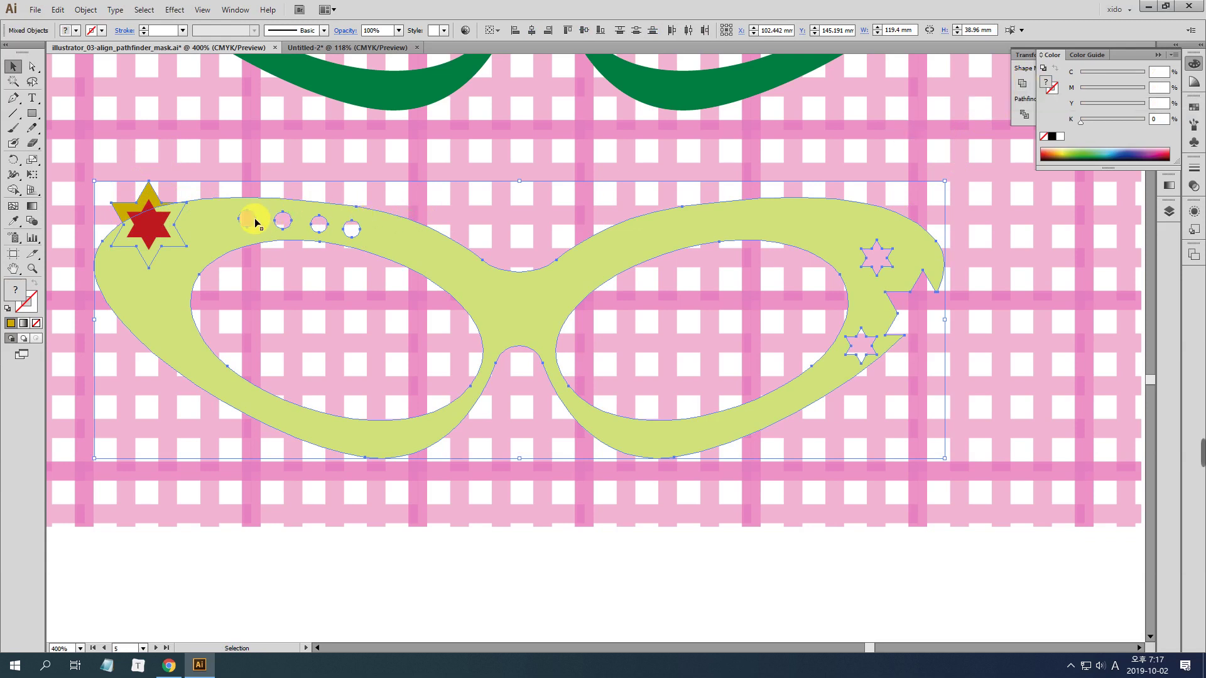
click(1022, 83)
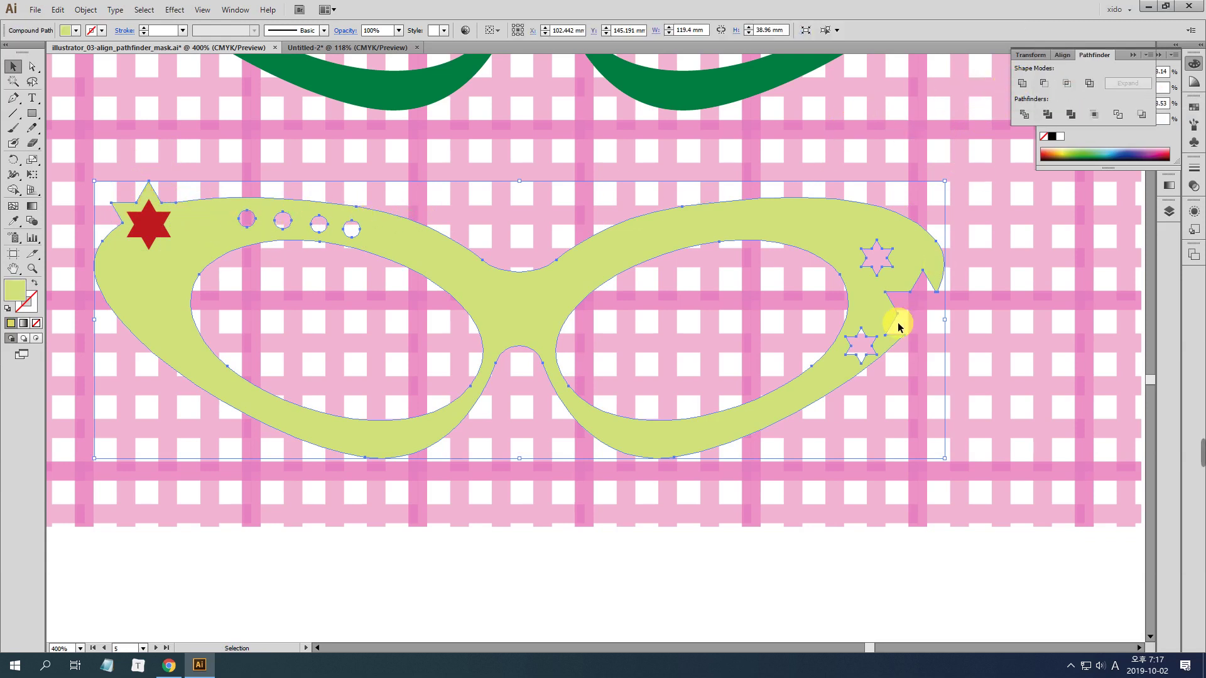
- Recolor the united mask with the dark green sampled from the mask above using the Eyedropper tool
key(i)
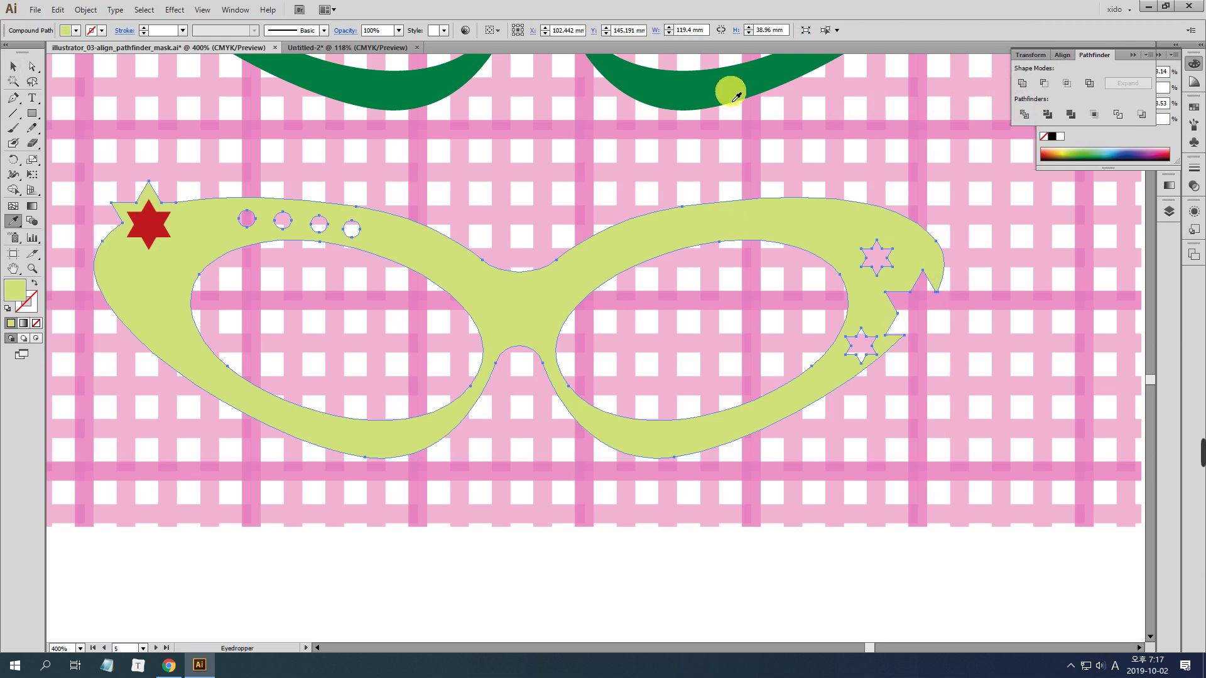
click(730, 91)
click(19, 68)
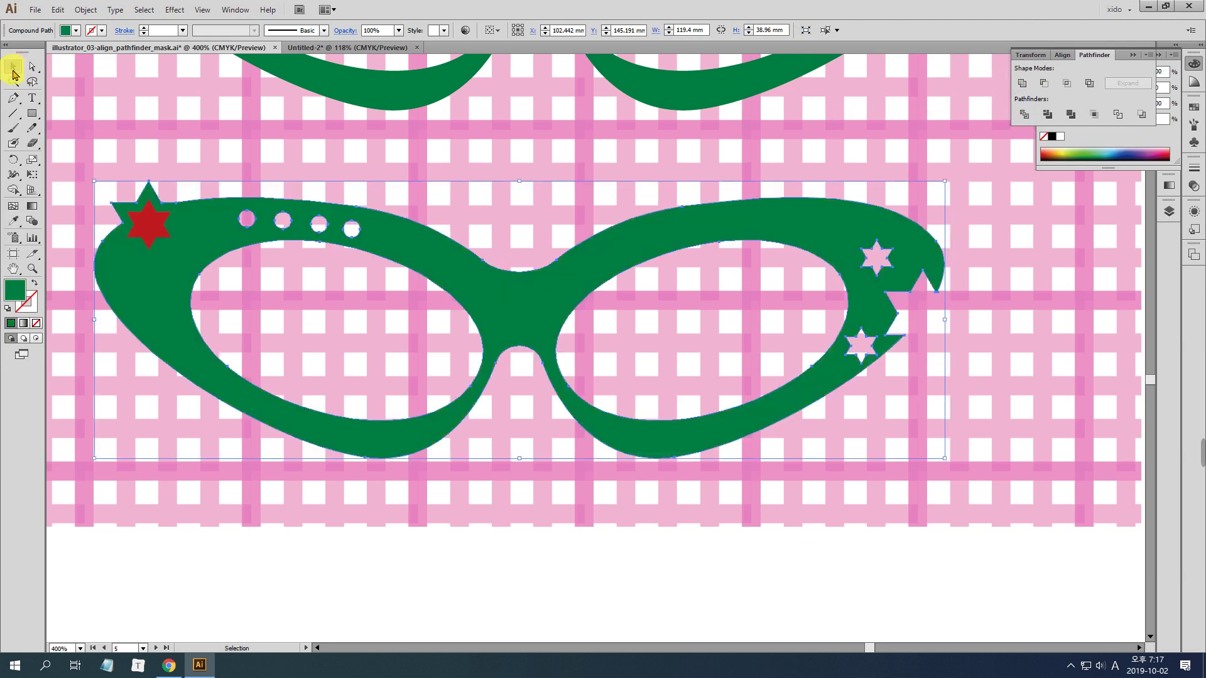
click(602, 164)
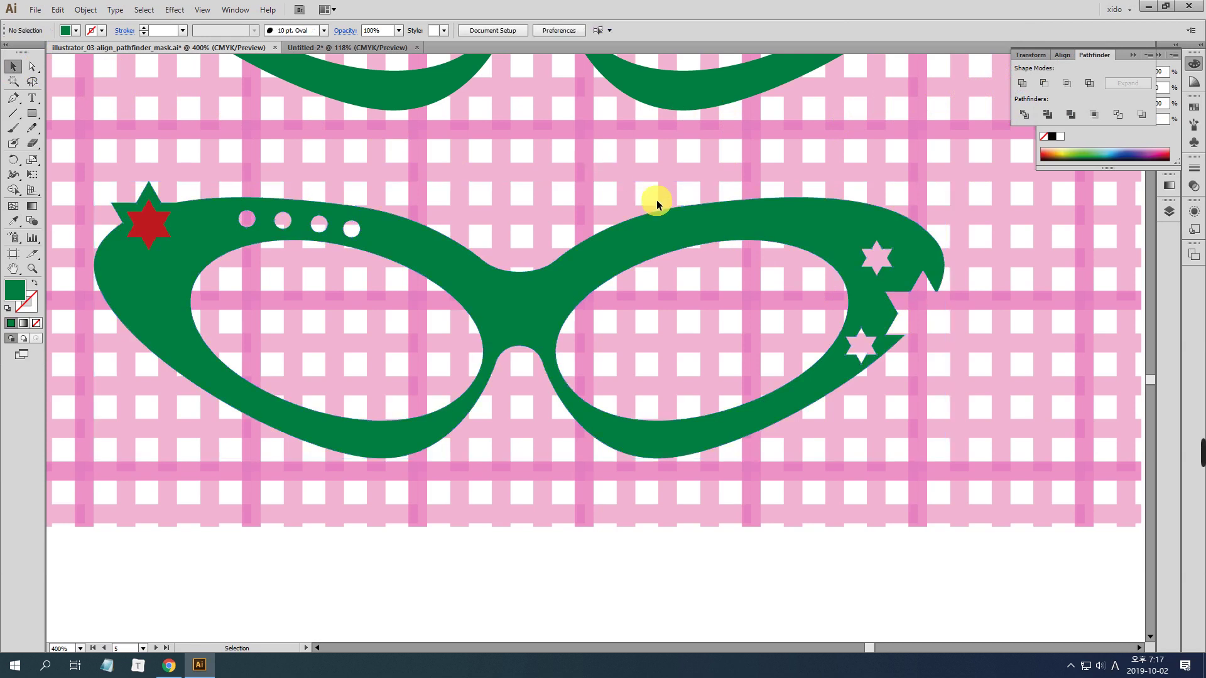
- Paste the copied gold star in front, over the star-shaped notch at the mask's right end
key(space)
drag(866, 327, 523, 272)
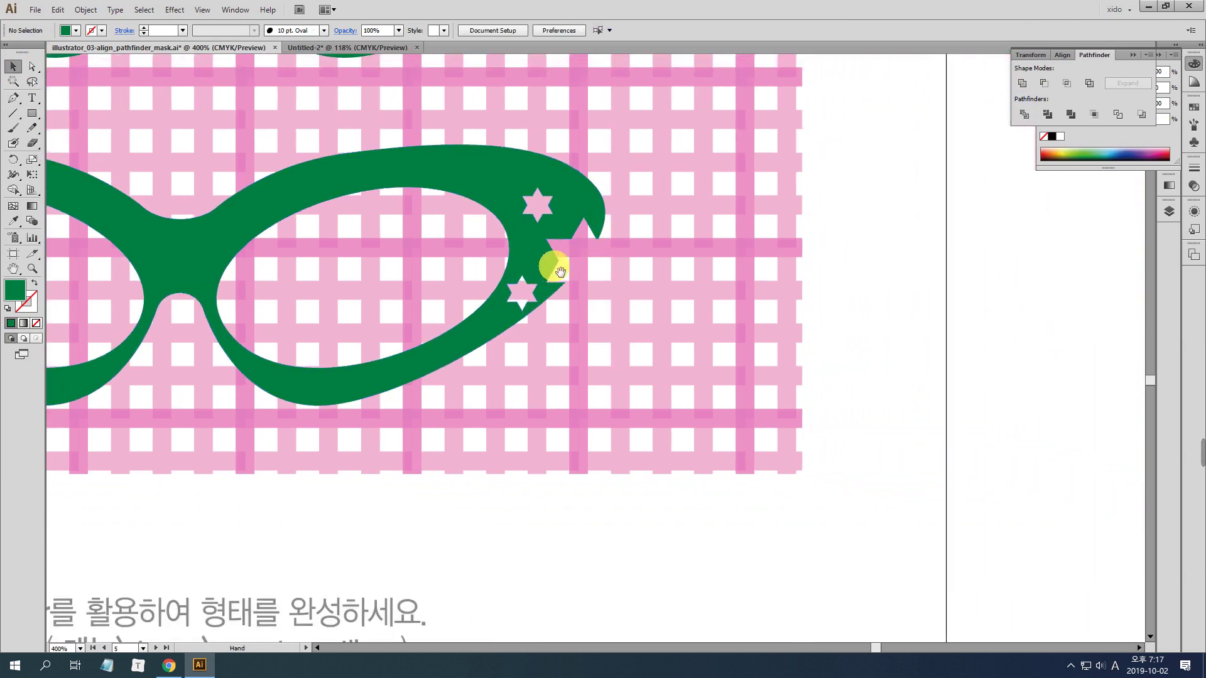
key(ctrl+space)
drag(501, 182, 714, 346)
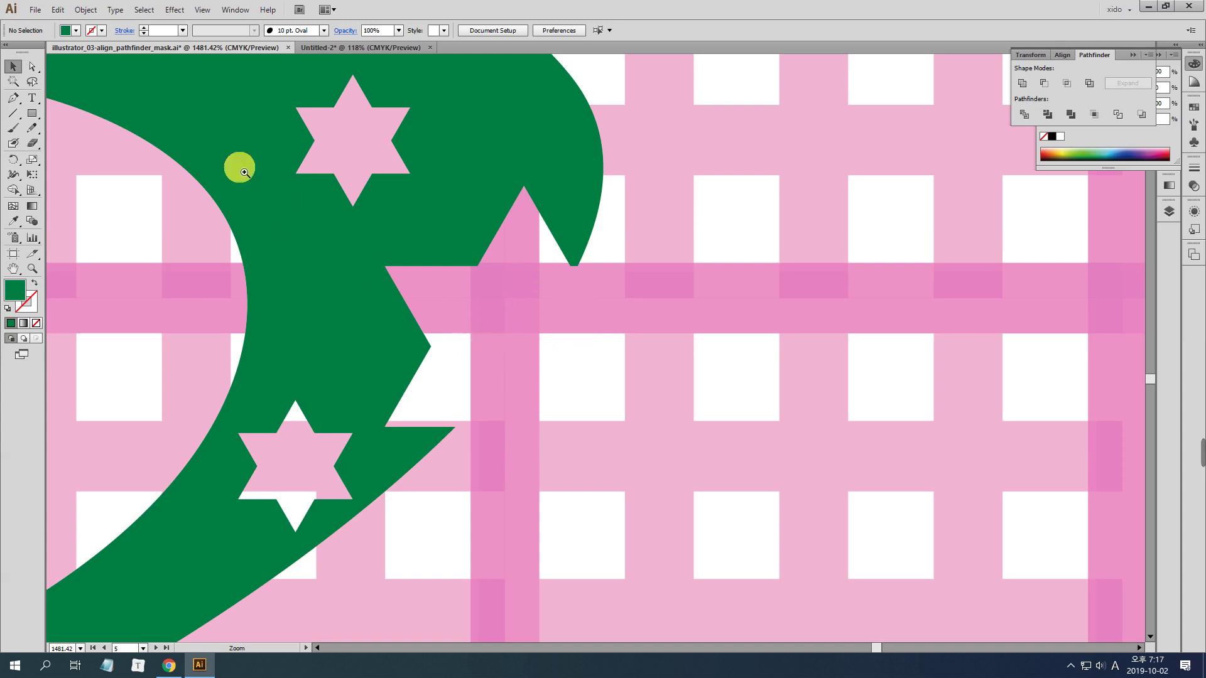
click(57, 10)
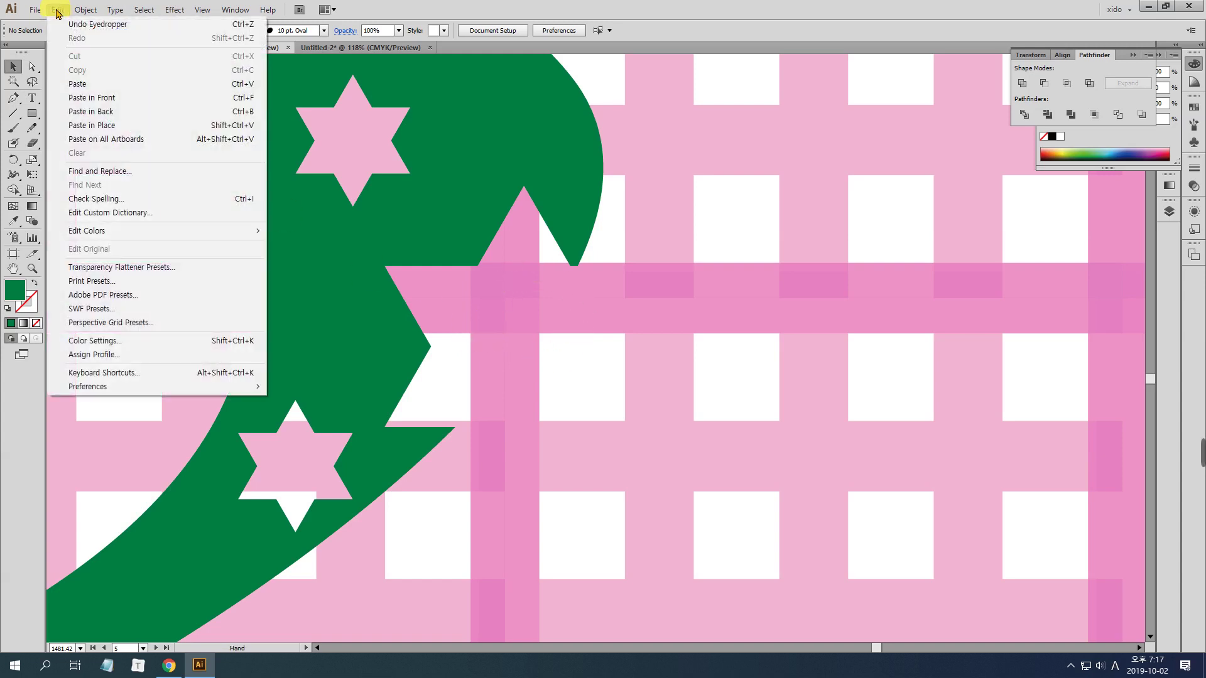
click(104, 100)
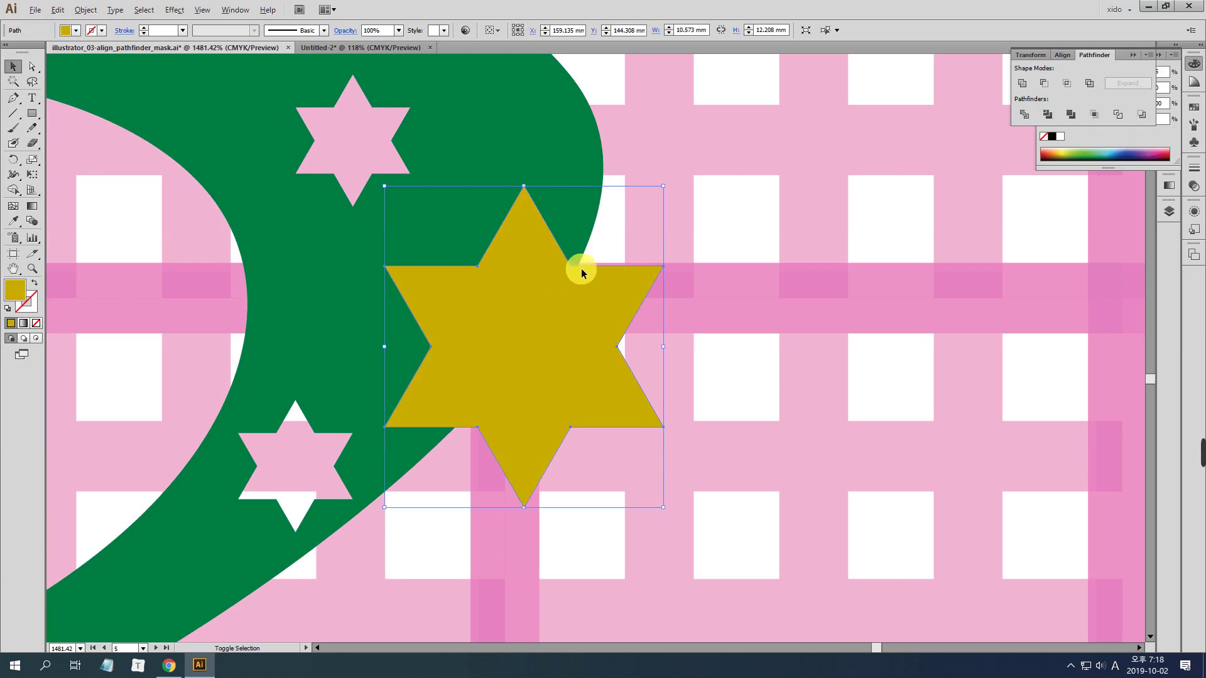
- Try shrinking the pasted gold star freehand about its centre to about 6.8 mm wide, and undo the resize
drag(667, 188, 622, 243)
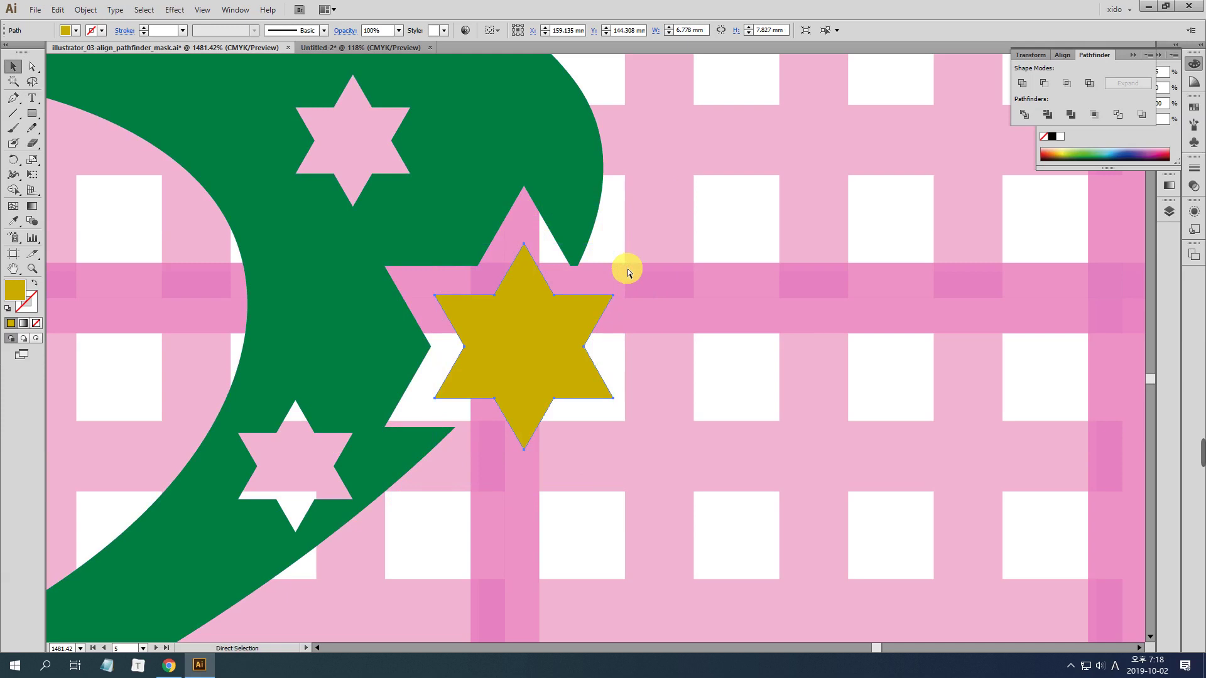
key(ctrl+z)
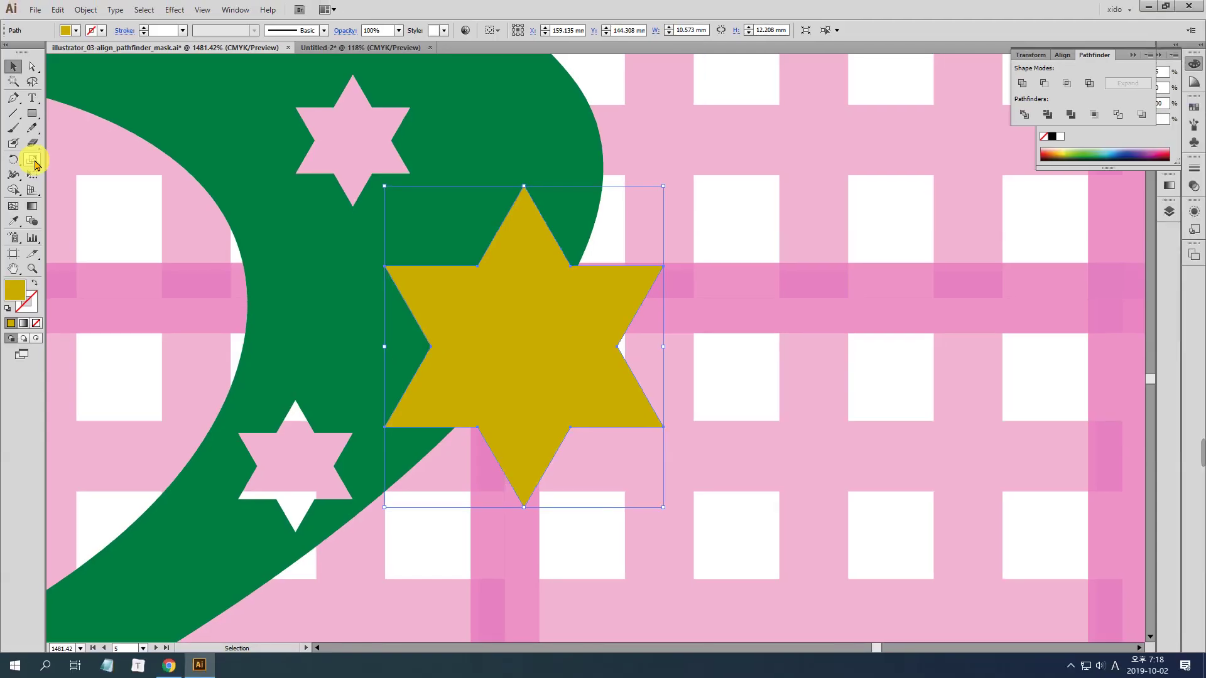
- Open the Scale options for the gold star, enable the preview and set the uniform scale to 90%
click(34, 162)
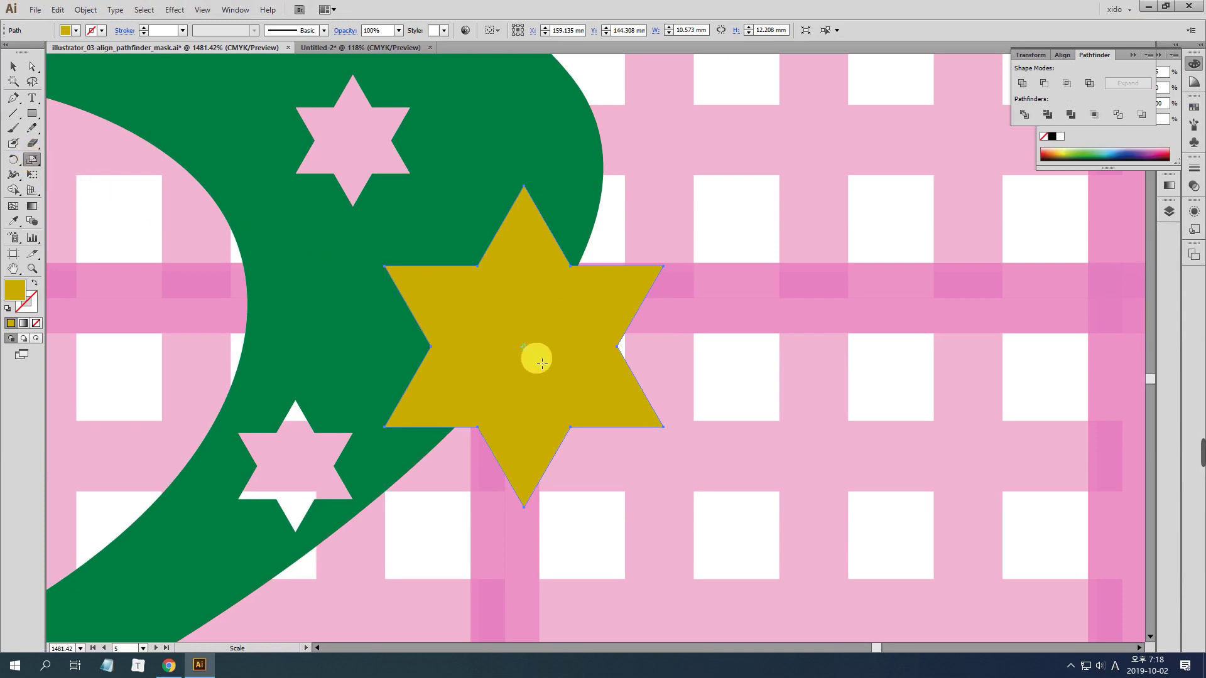
key(Return)
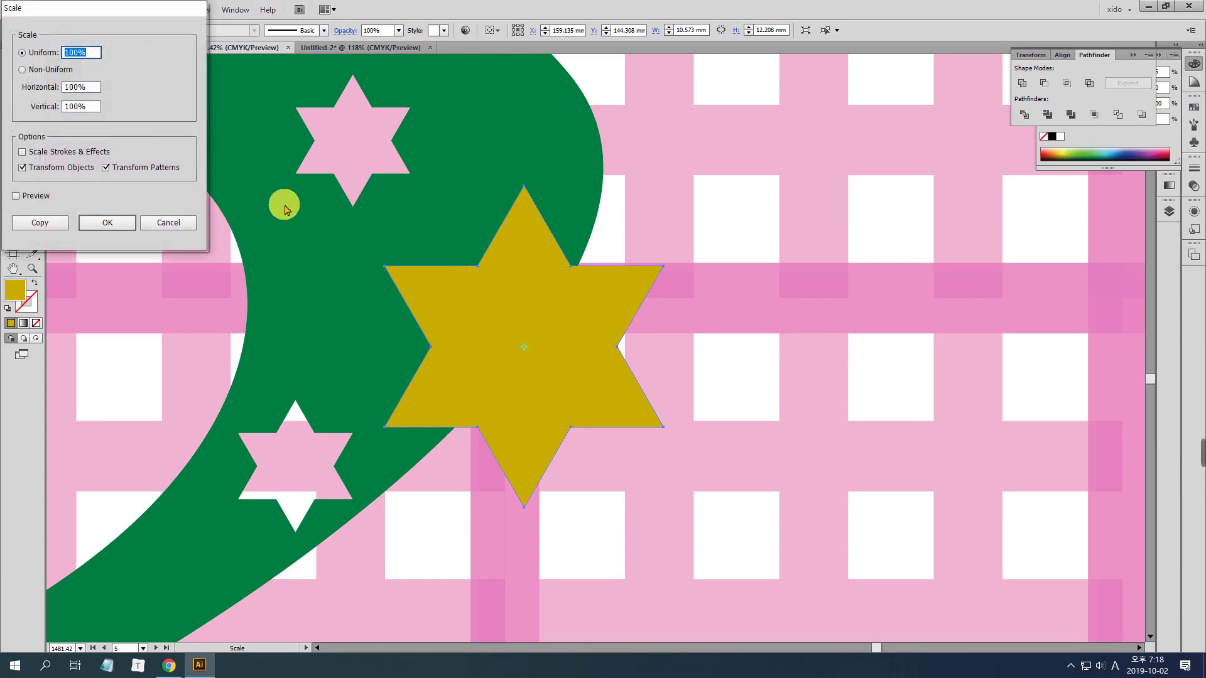
drag(161, 7, 872, 228)
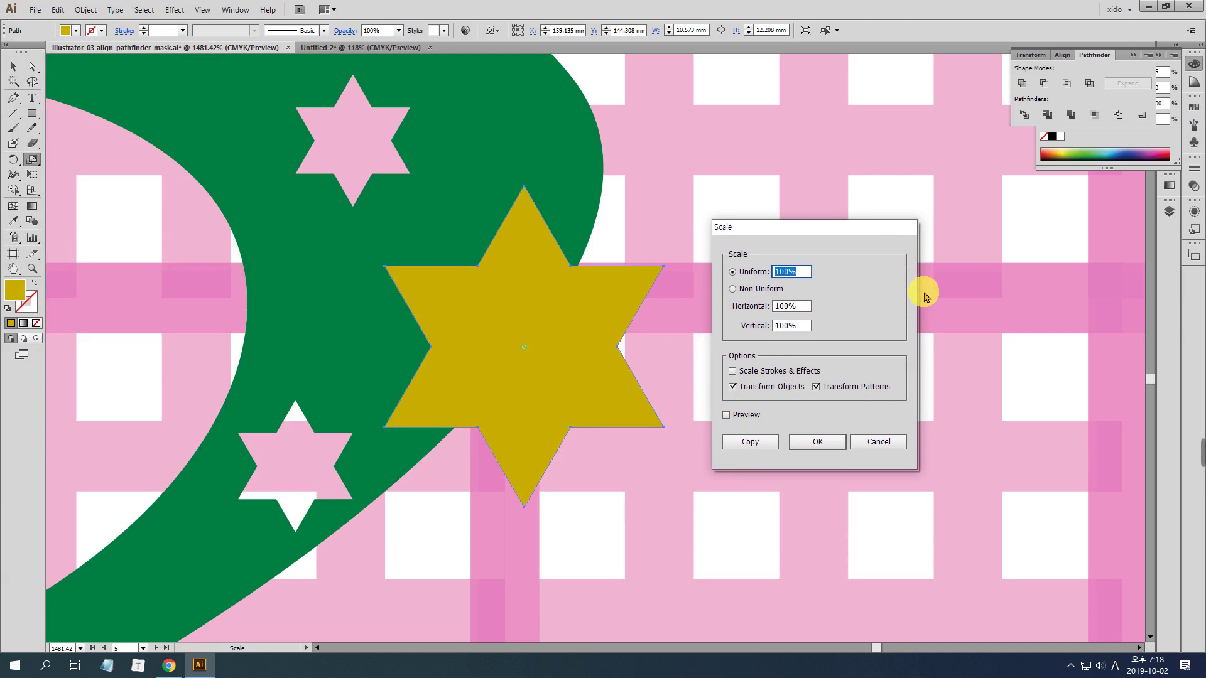
click(757, 420)
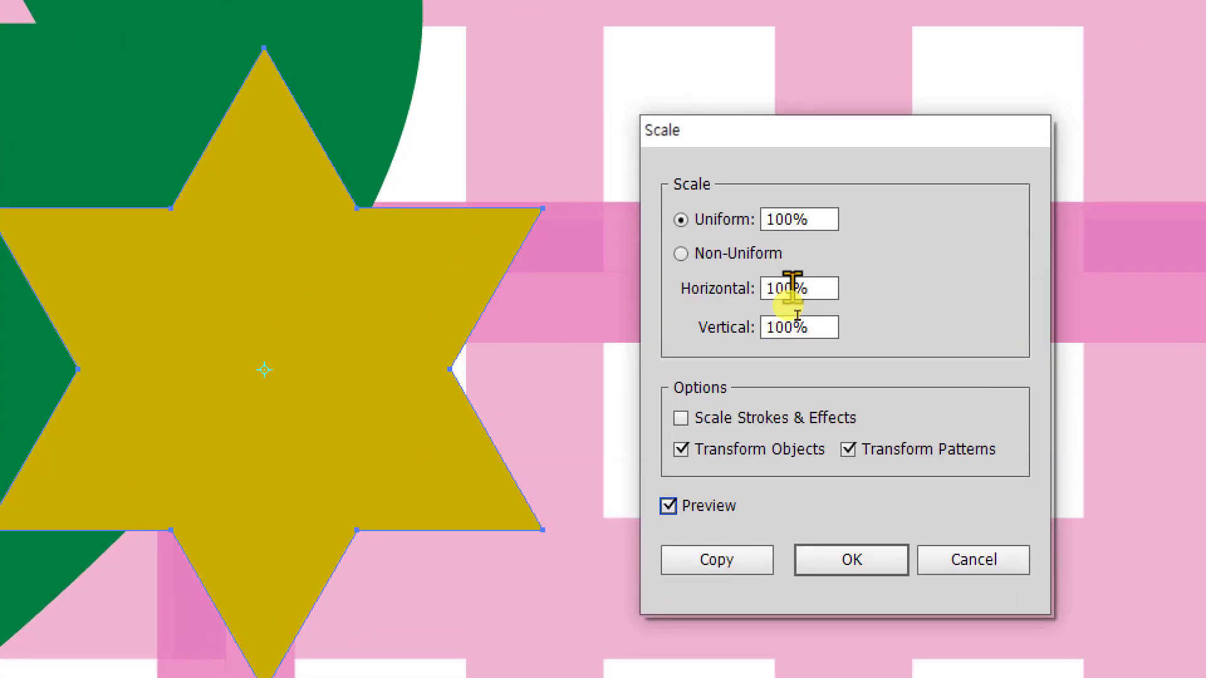
drag(820, 220, 764, 223)
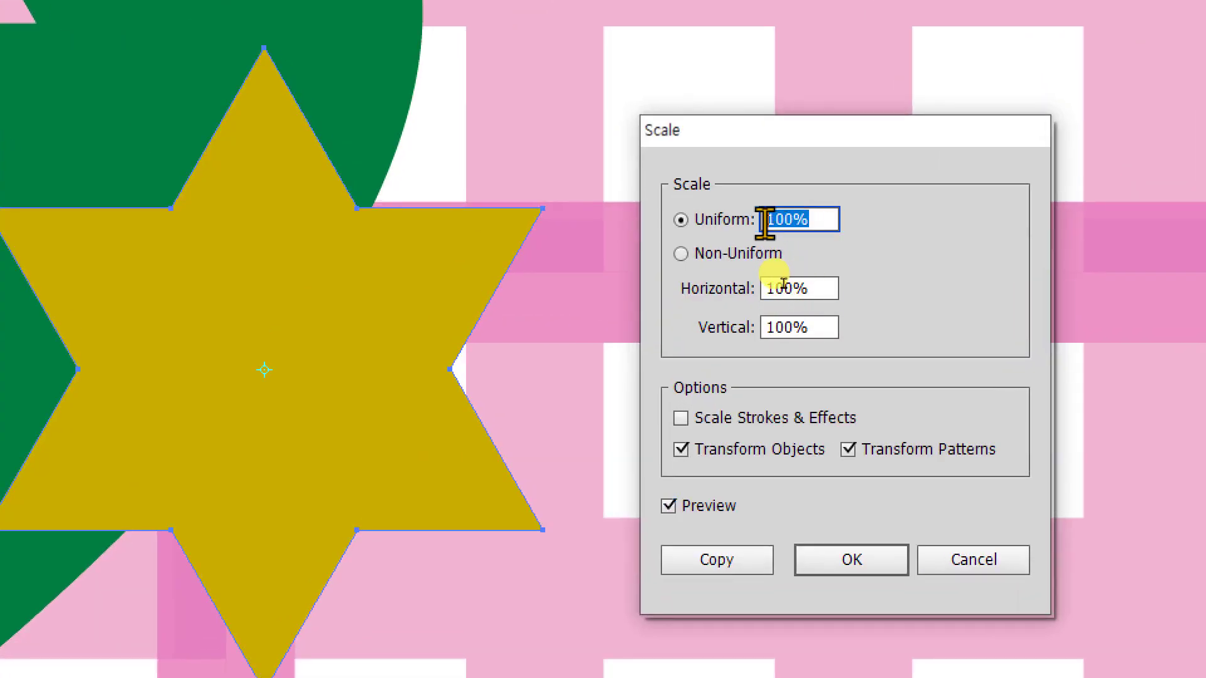
text(90)
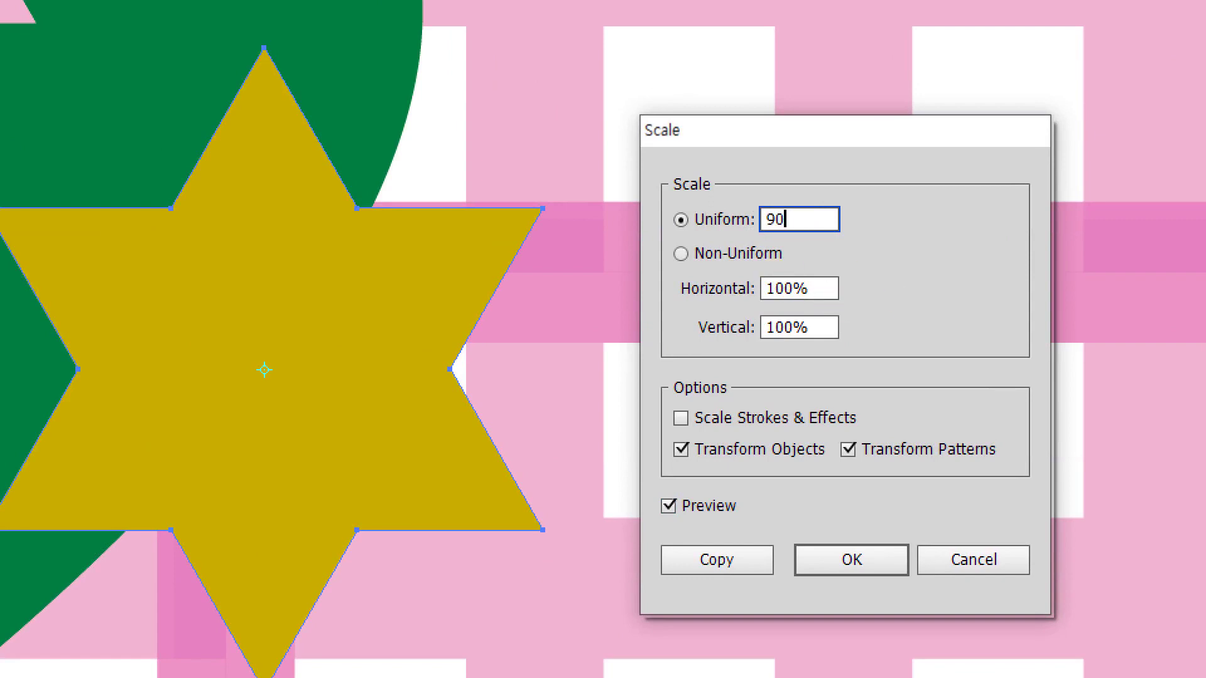
key(Tab)
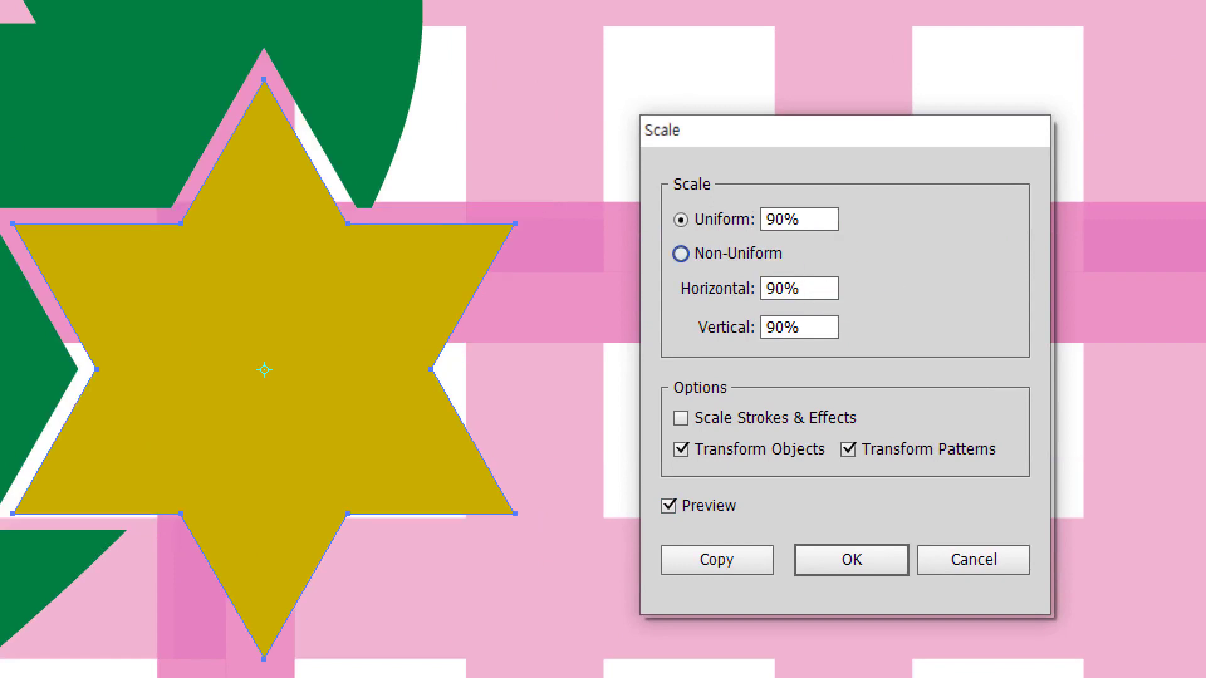
- Try a non-uniform scale on the gold star with 100% horizontal and 80% vertical
drag(832, 287, 732, 307)
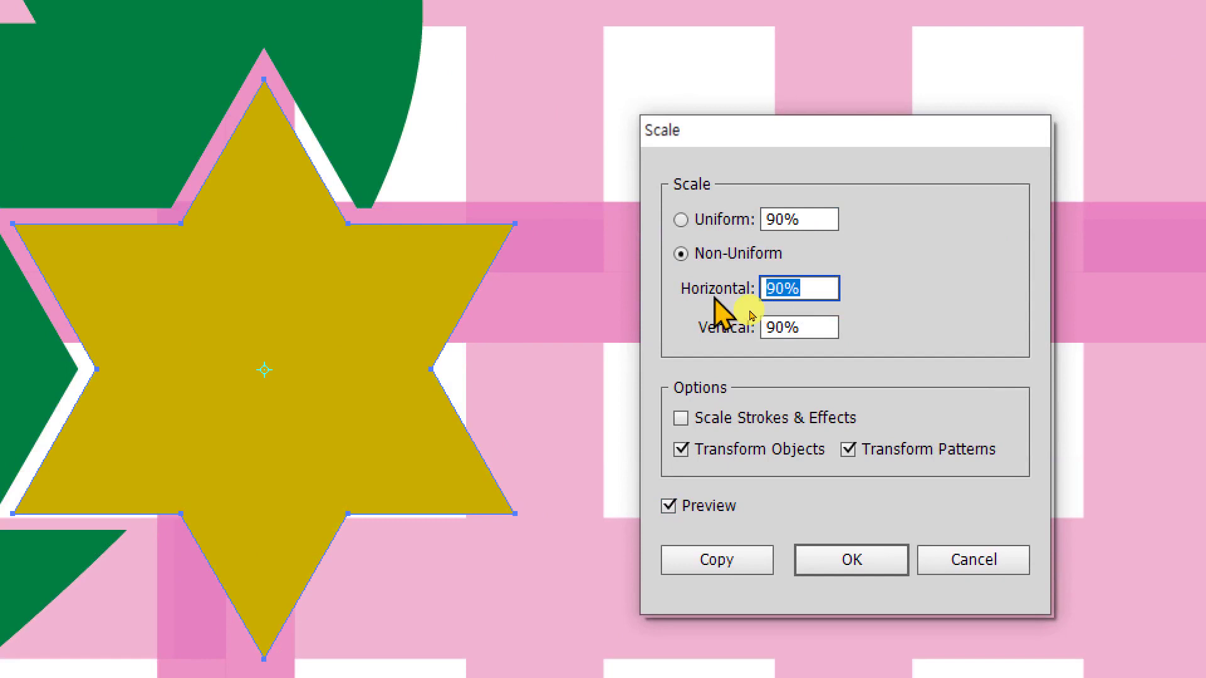
text(100)
key(Tab)
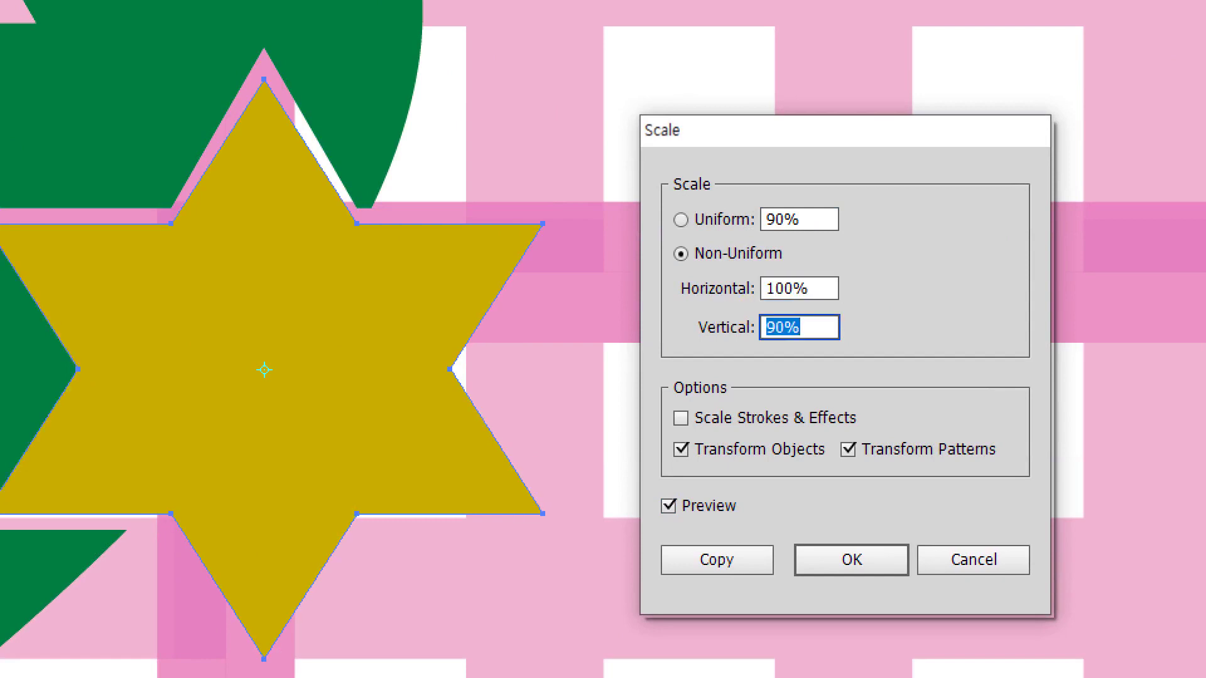
text(80)
key(Tab)
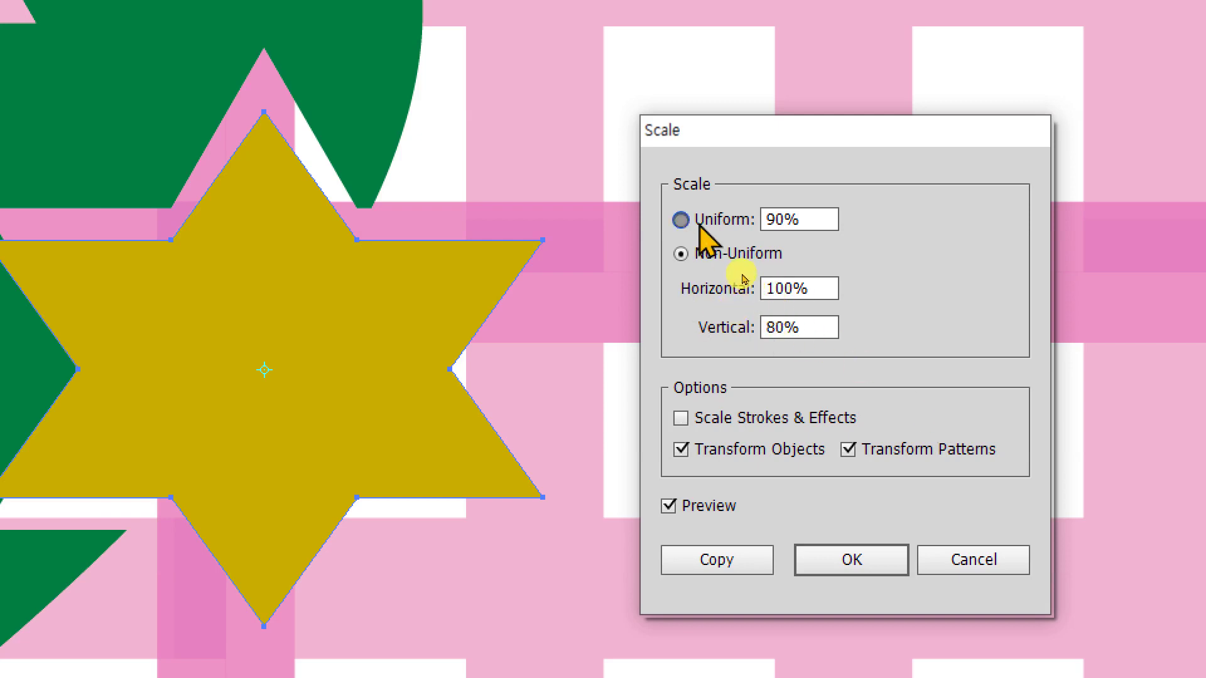
- Return the gold star's scaling to uniform and reduce it to 80%
click(681, 219)
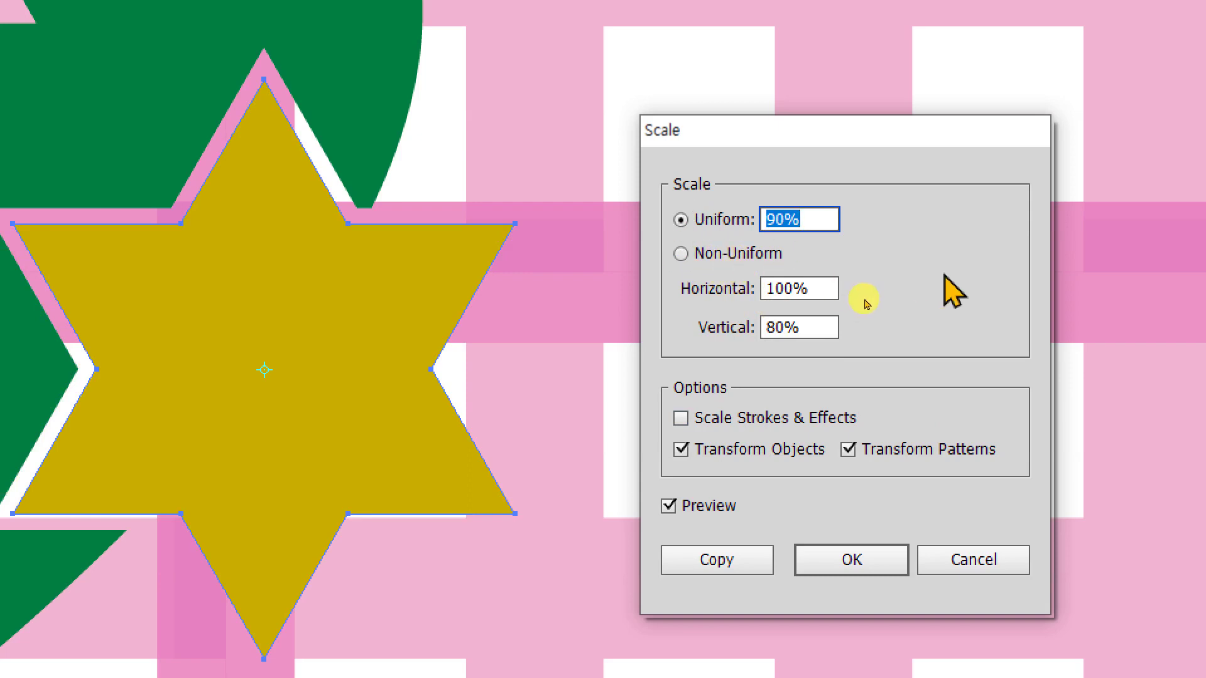
key(Down)
key(Down)
key(Down)
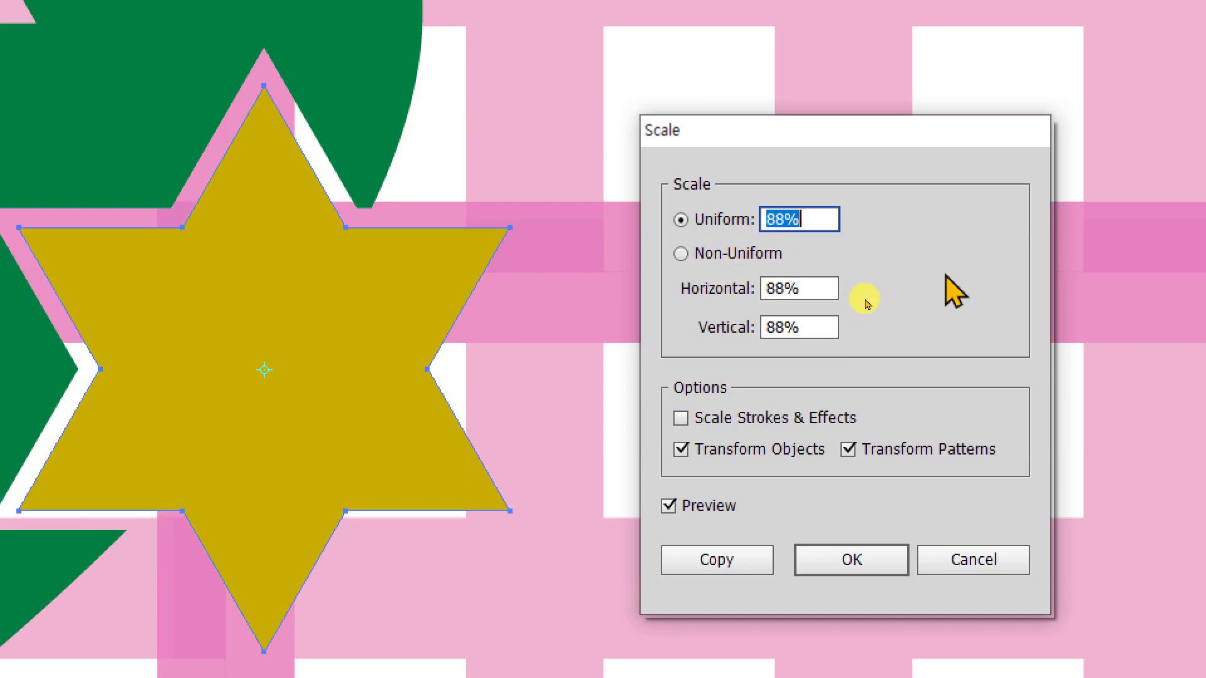
key(shift+Down)
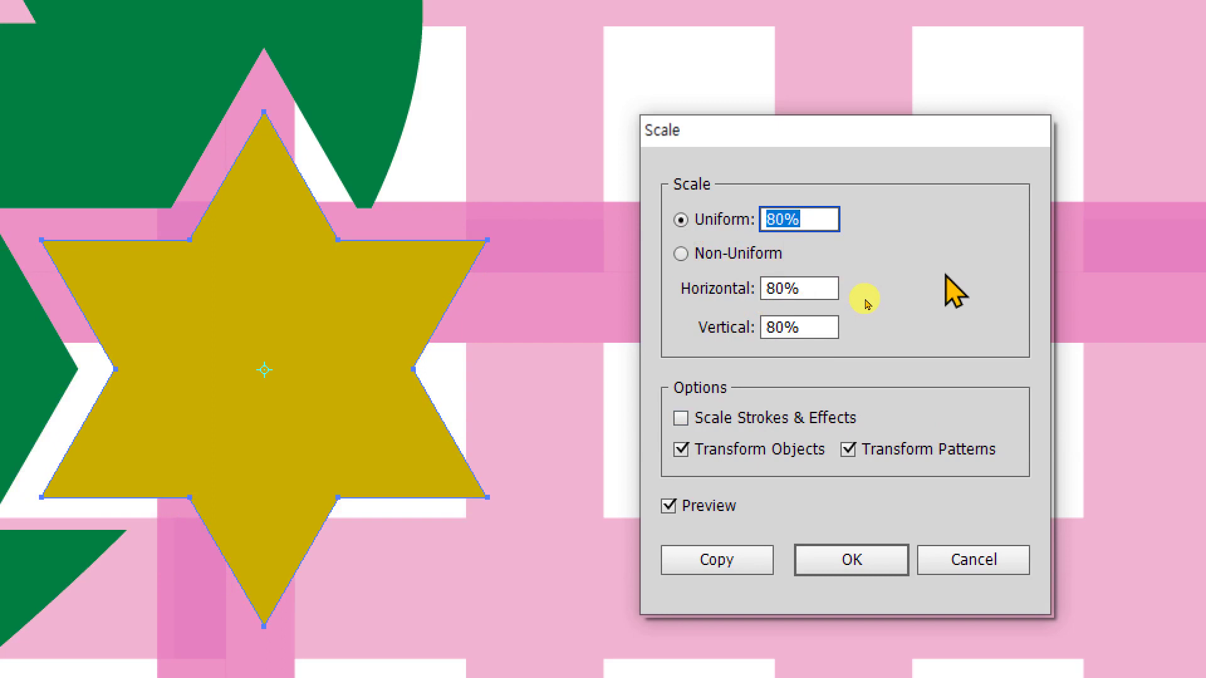
- Compare the gold star with the scale preview off and on, and apply the scaling
click(708, 507)
click(716, 511)
click(716, 511)
click(716, 511)
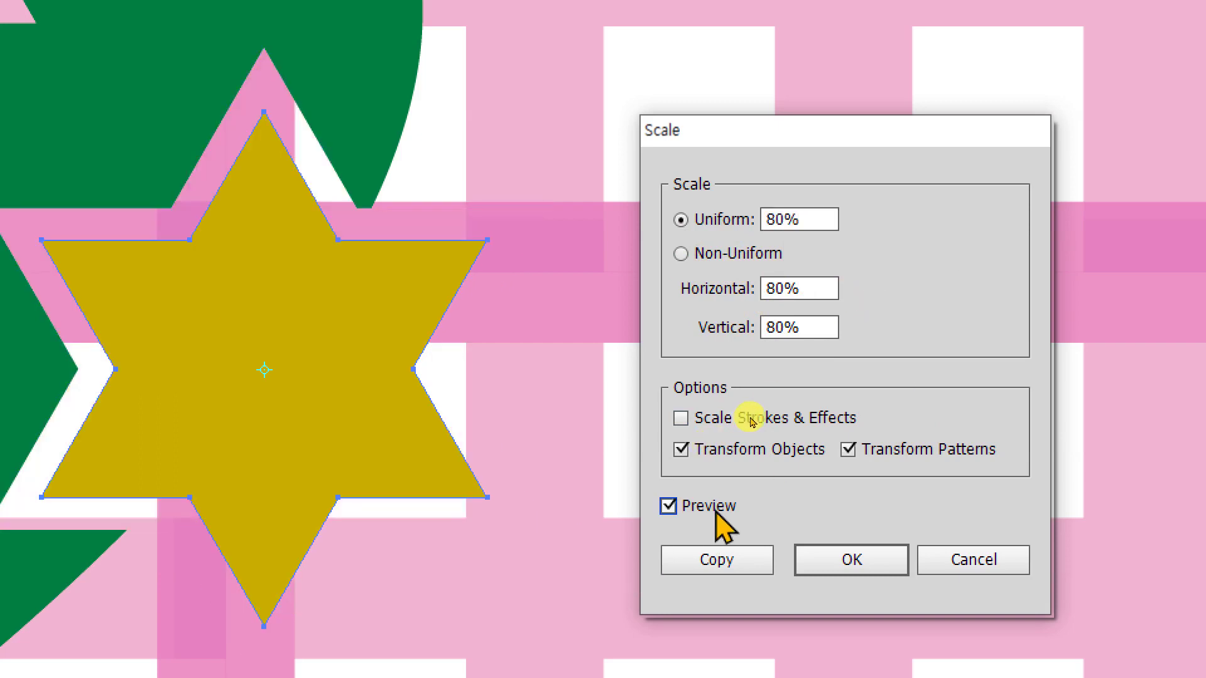
click(717, 511)
click(716, 511)
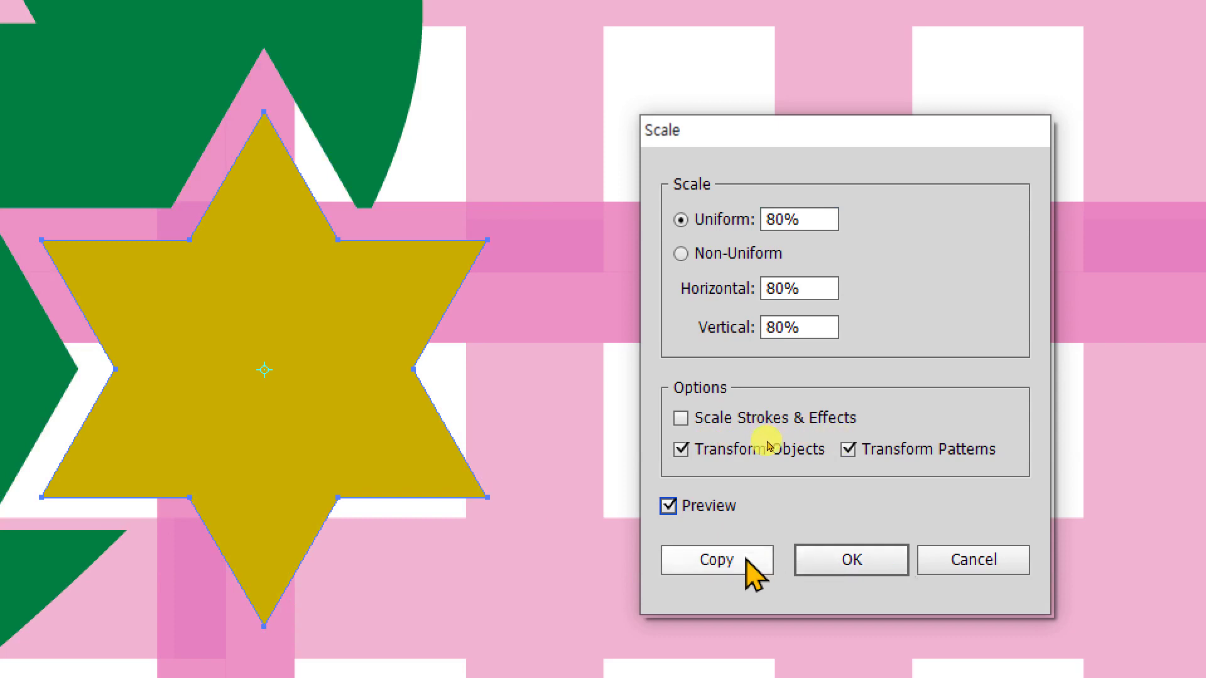
click(852, 560)
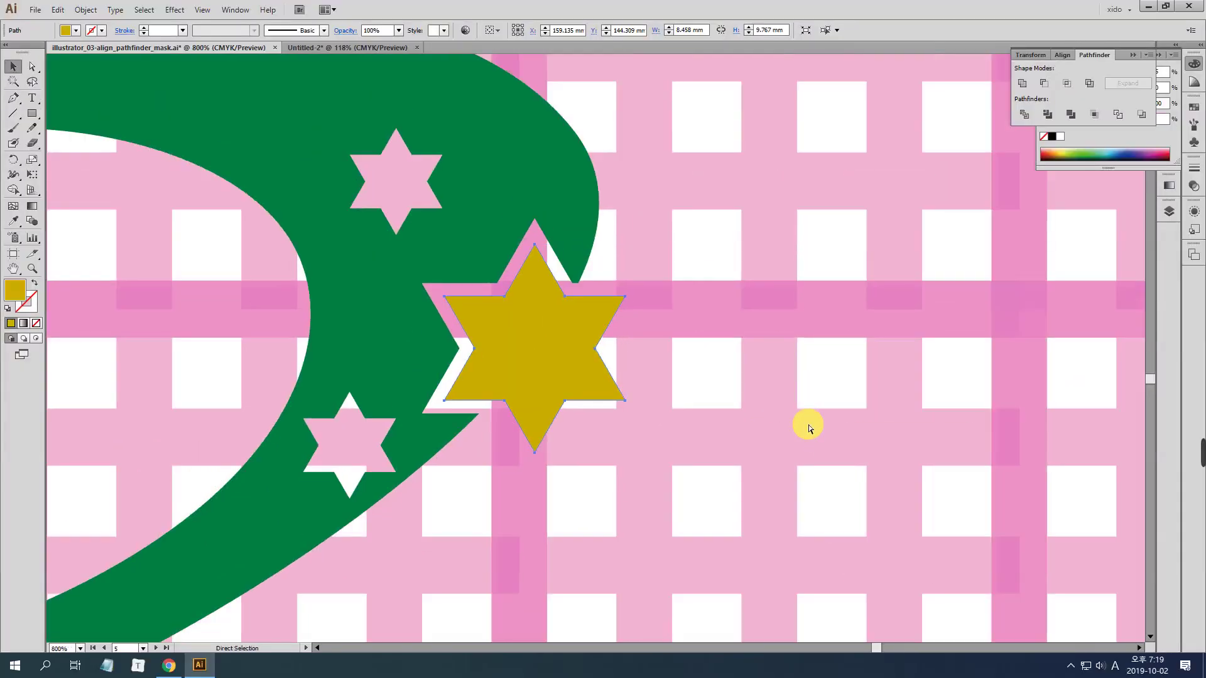
- Group the lower green mask together with its red and gold stars
key(ctrl+minus)
key(ctrl+minus)
drag(481, 462, 851, 458)
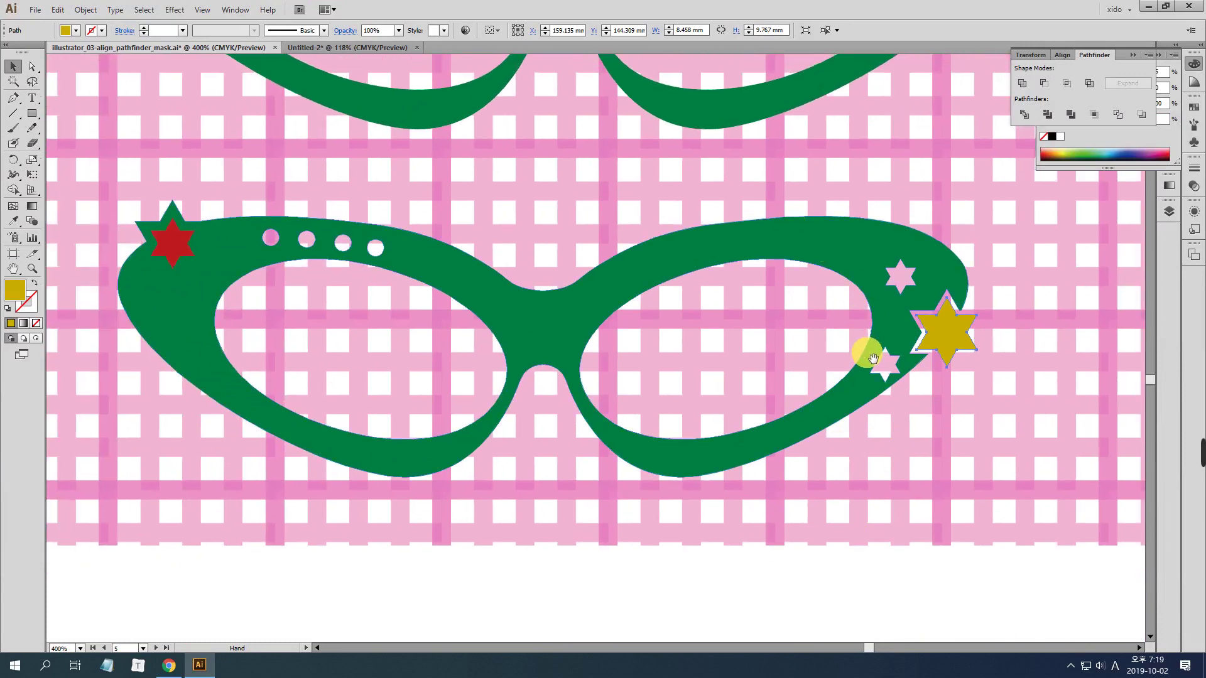
drag(138, 169, 1017, 453)
key(ctrl+g)
click(1035, 454)
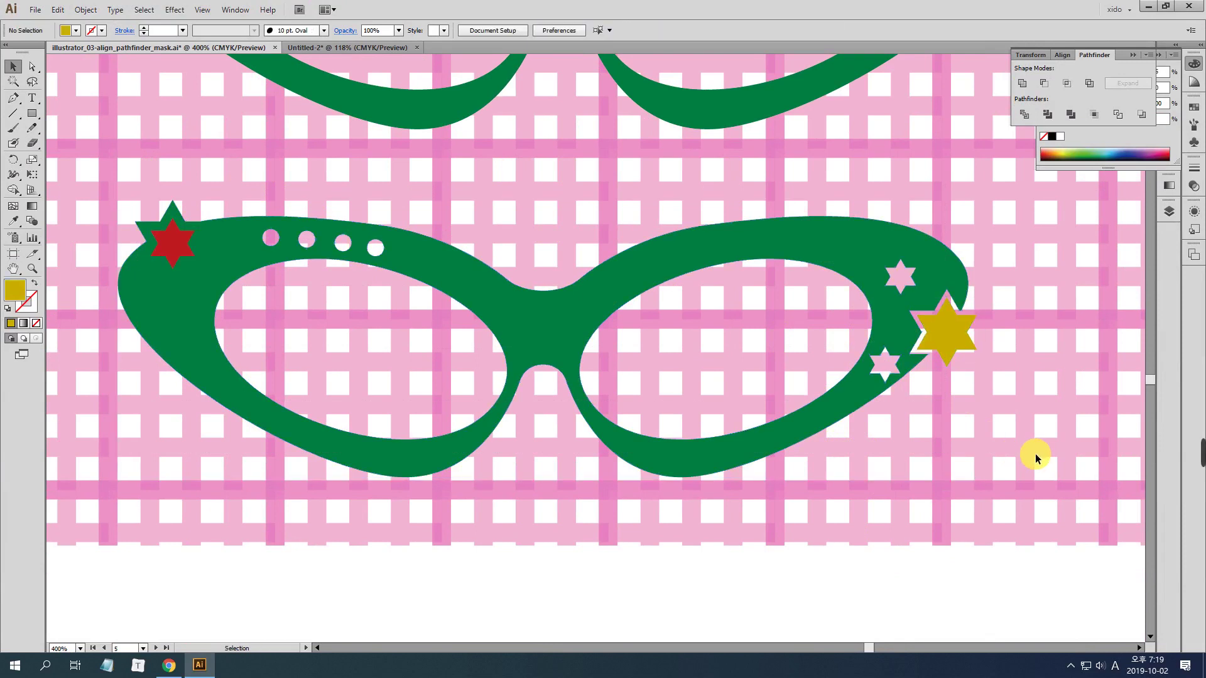
- Examine the "path finder" exercise below the masks, inspecting the colored example and the black text, including in Outline view
key(ctrl+minus)
key(ctrl+minus)
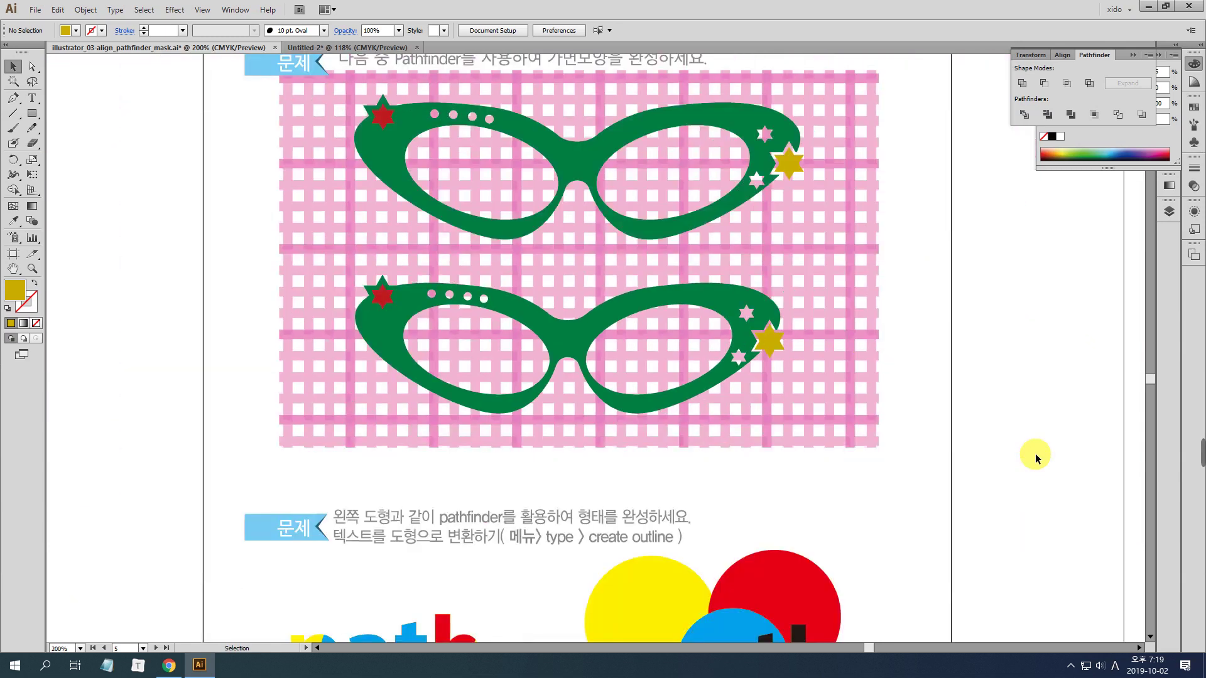
key(space)
drag(942, 540, 905, 235)
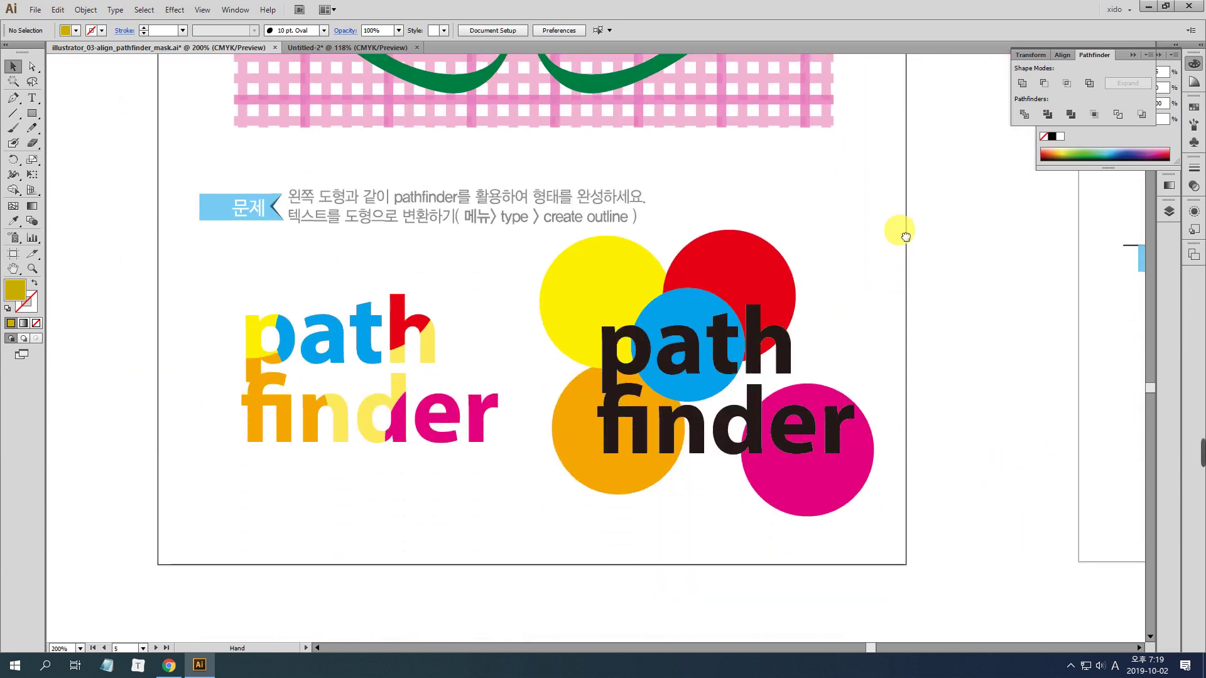
key(ctrl+space)
drag(179, 209, 908, 523)
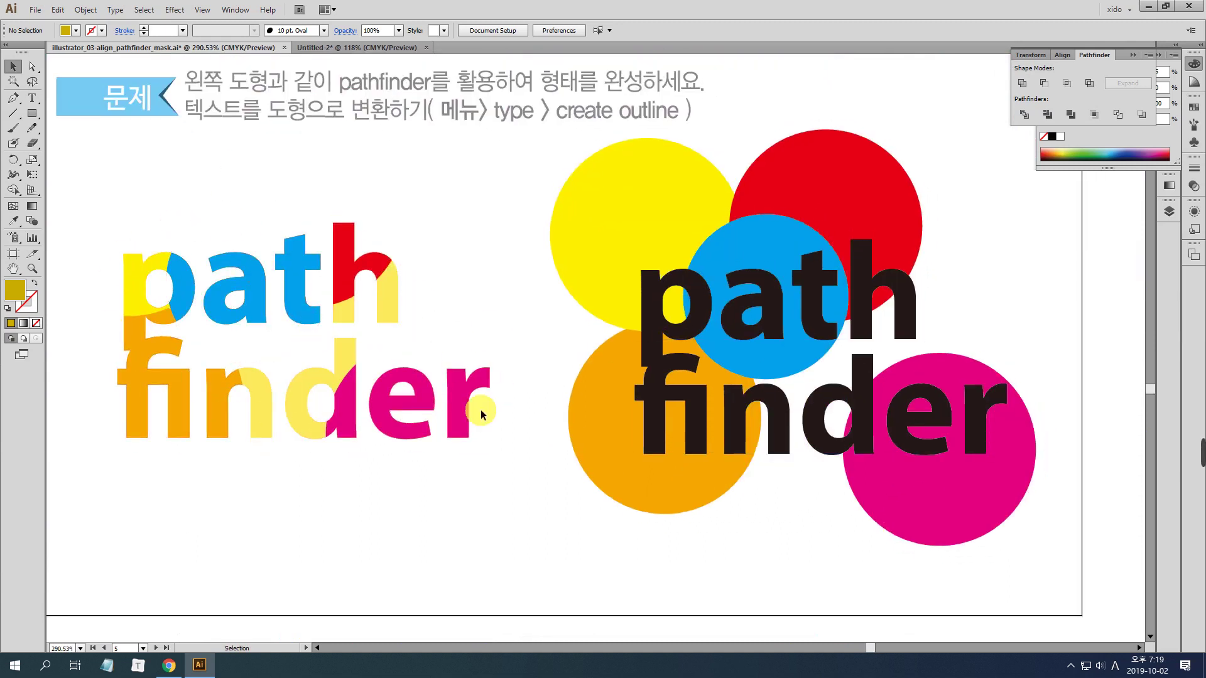
drag(459, 487, 125, 249)
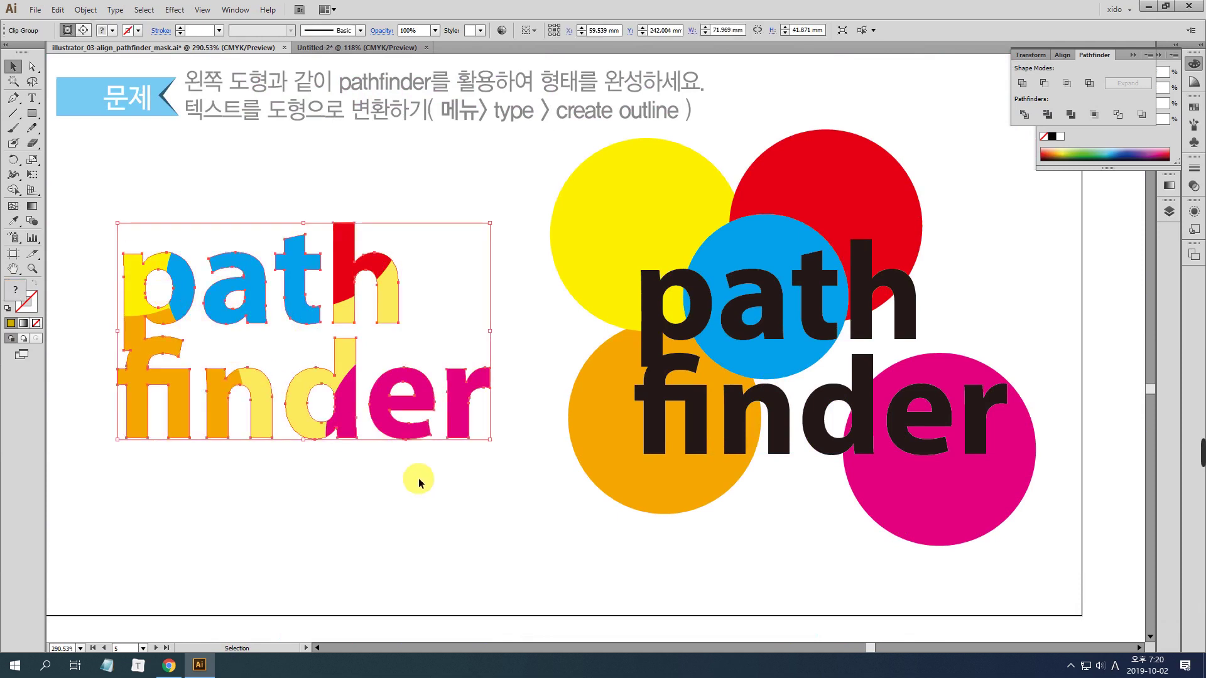
click(419, 482)
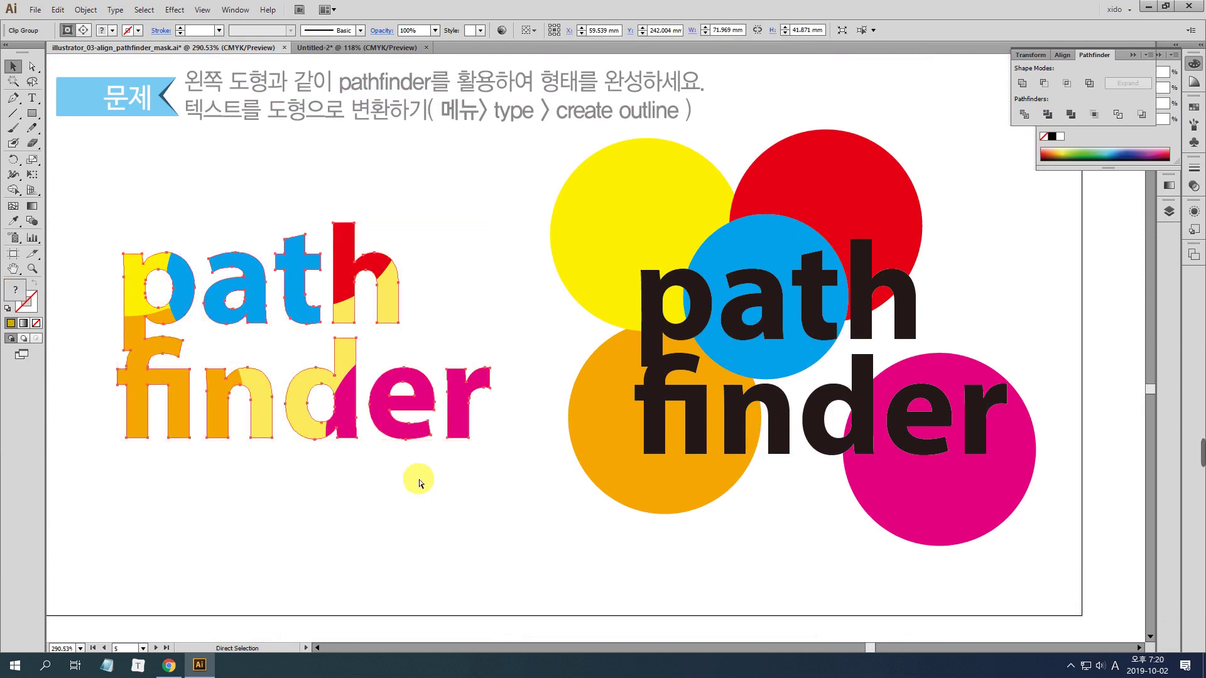
click(813, 461)
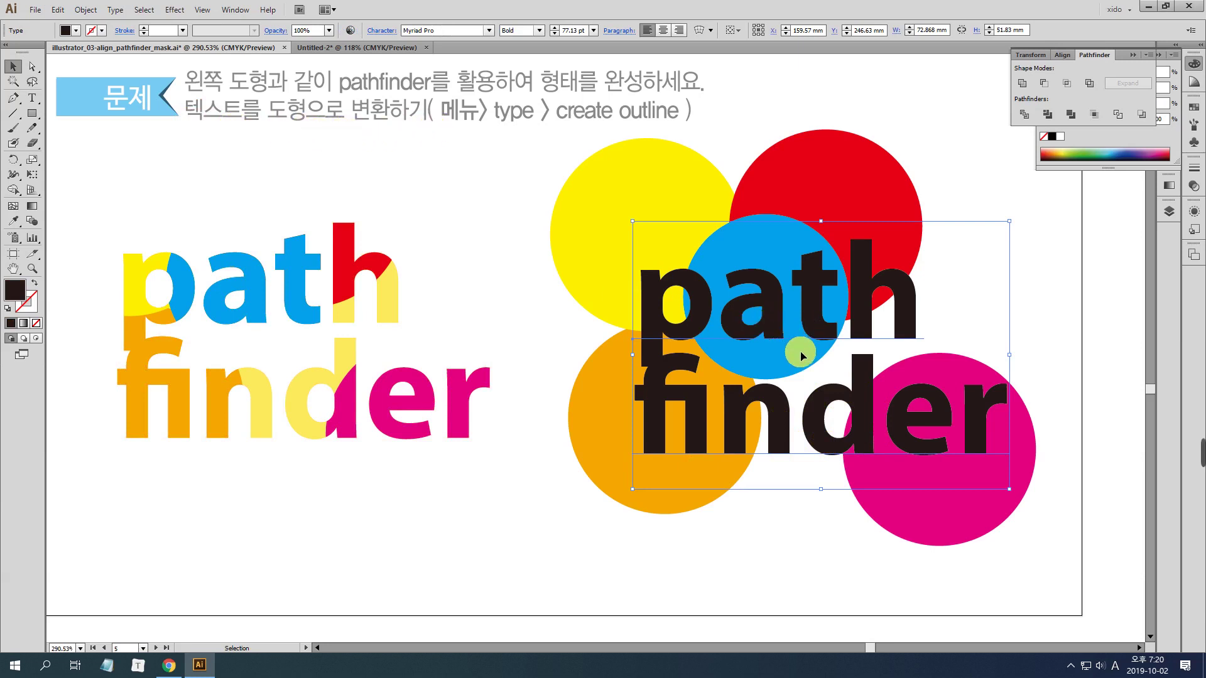
click(1077, 288)
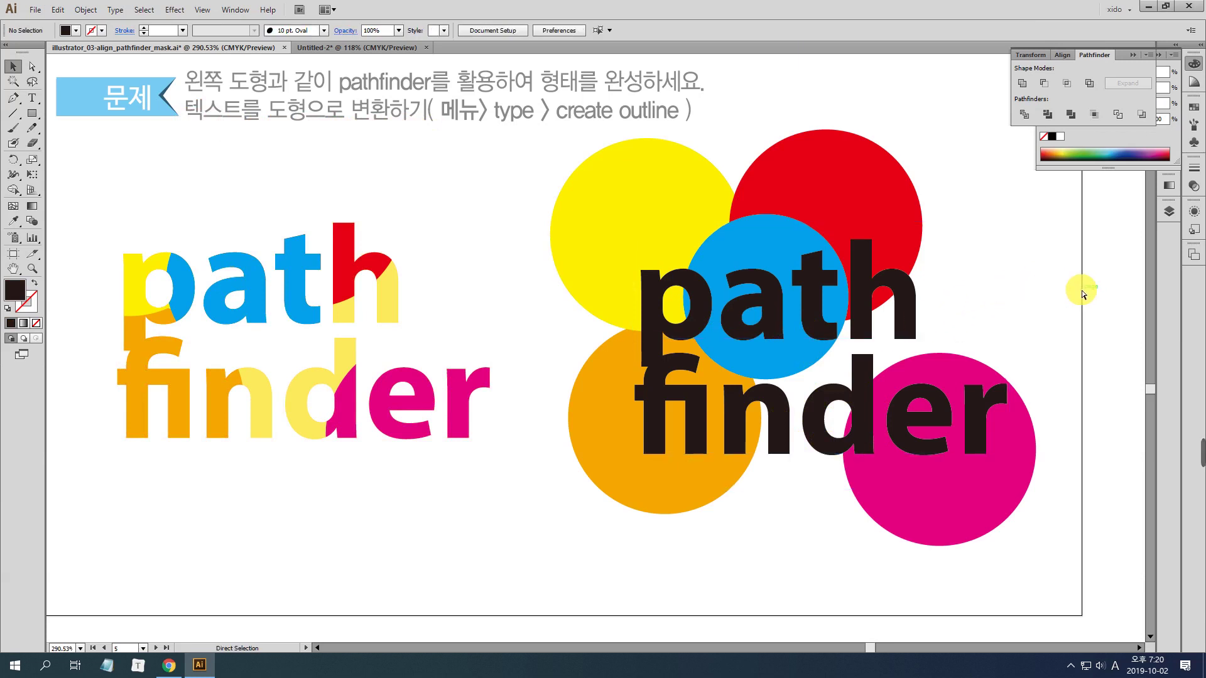
key(ctrl+y)
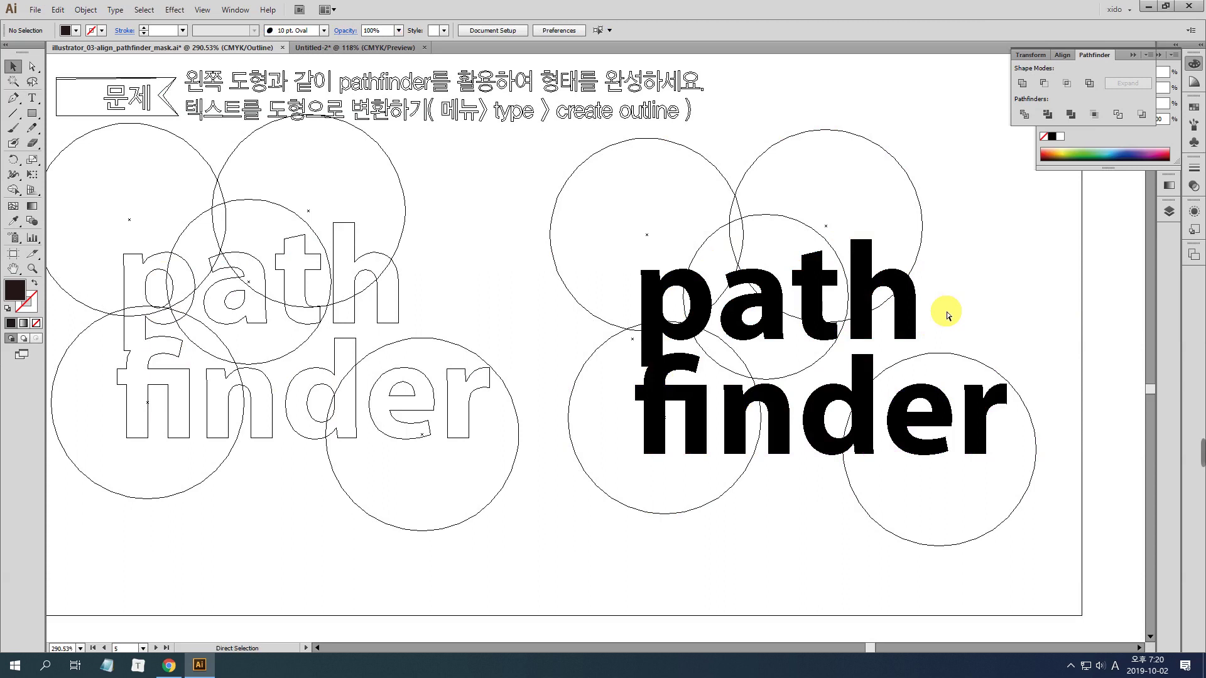
key(ctrl+y)
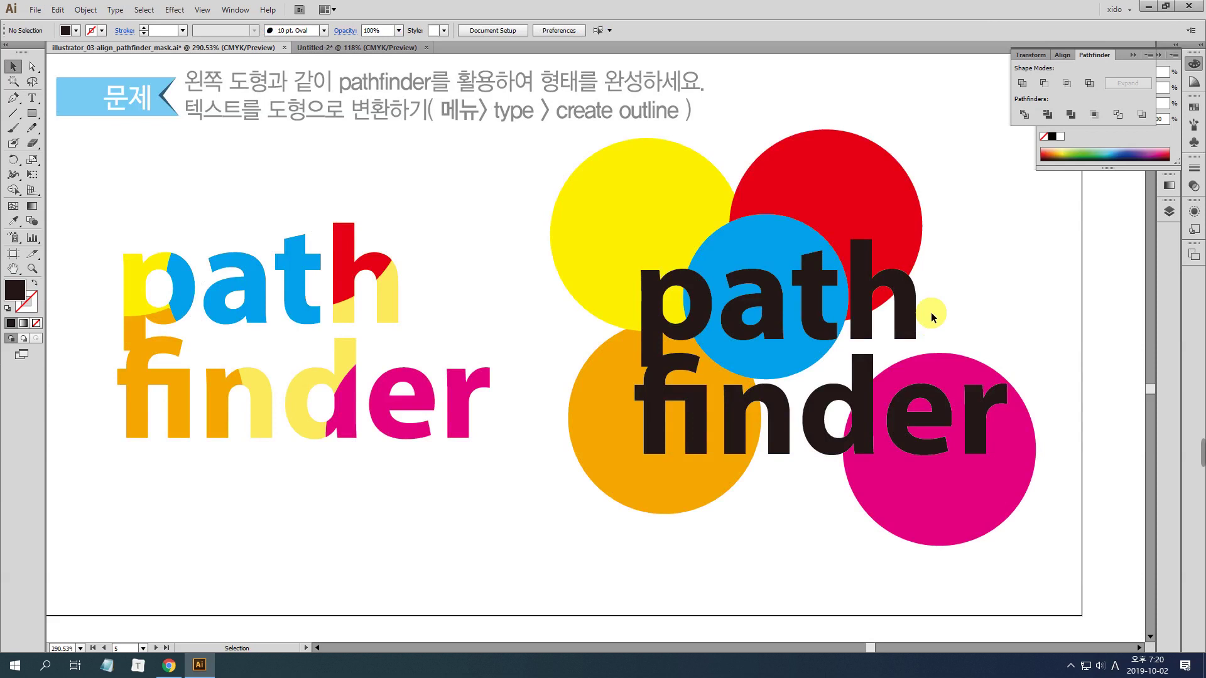
- Convert the black "path finder" text to shapes with Create Outlines
click(908, 318)
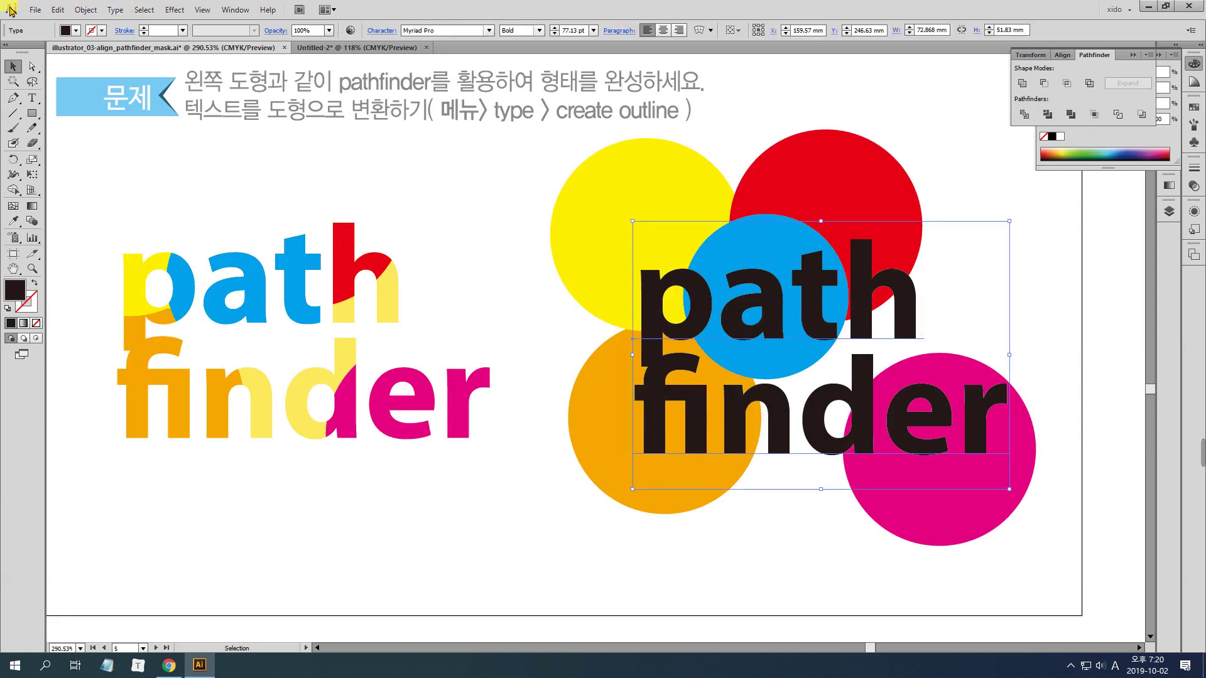
click(114, 10)
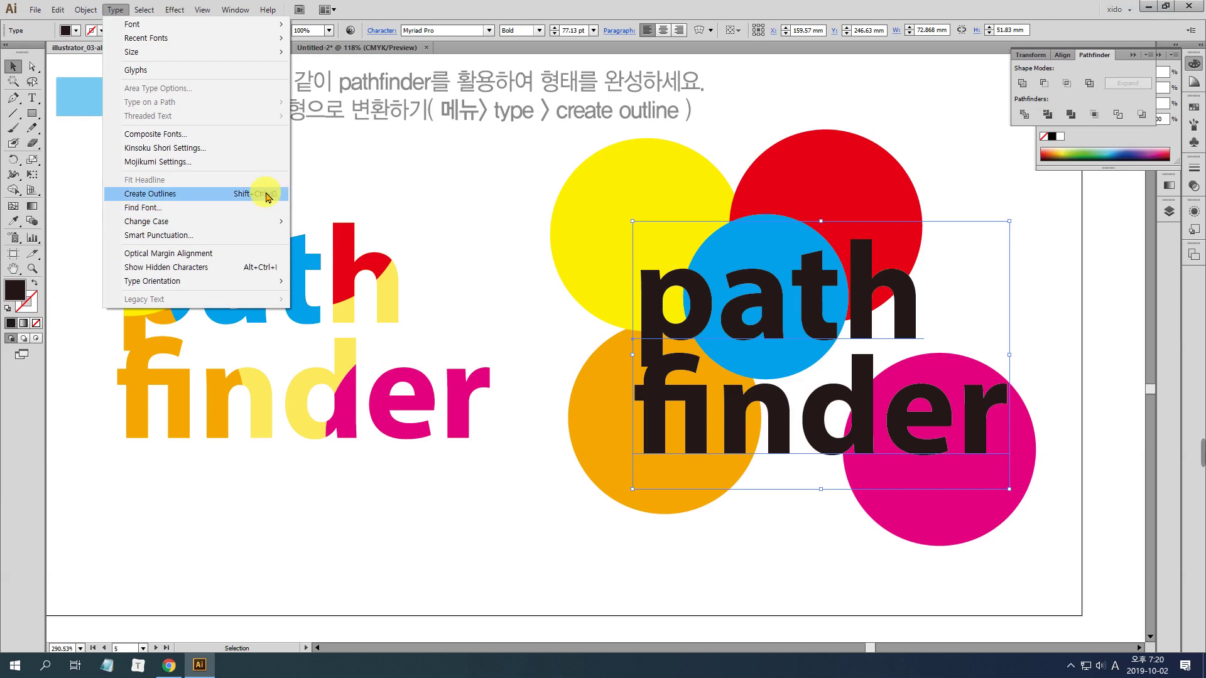
click(276, 194)
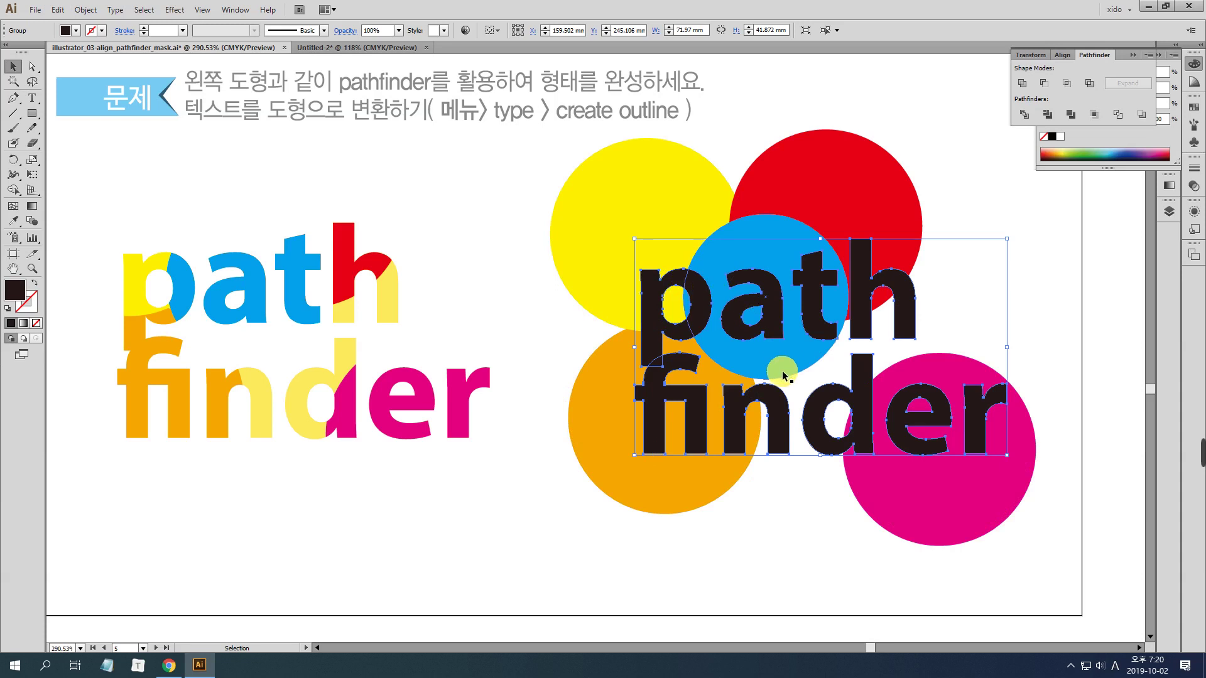
- Compare the overlapping p and f with the colored example, and merge the outlined letters with Pathfinder Unite
key(ctrl+space)
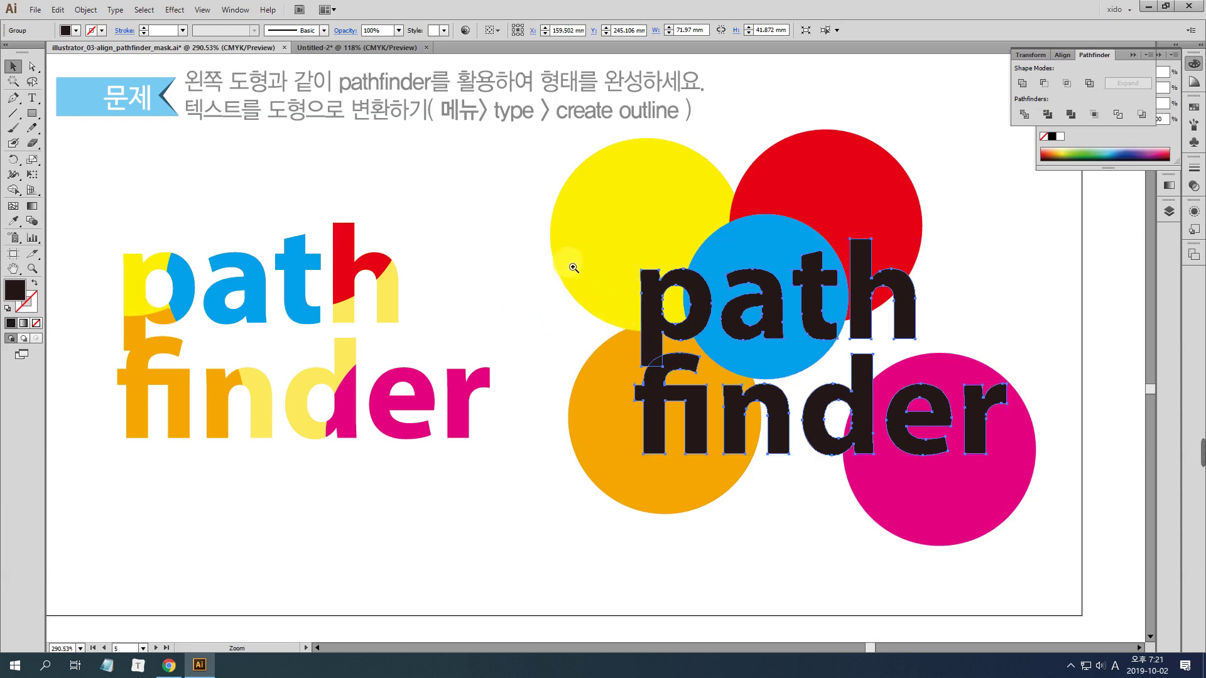
drag(569, 261, 1097, 492)
drag(599, 427, 565, 423)
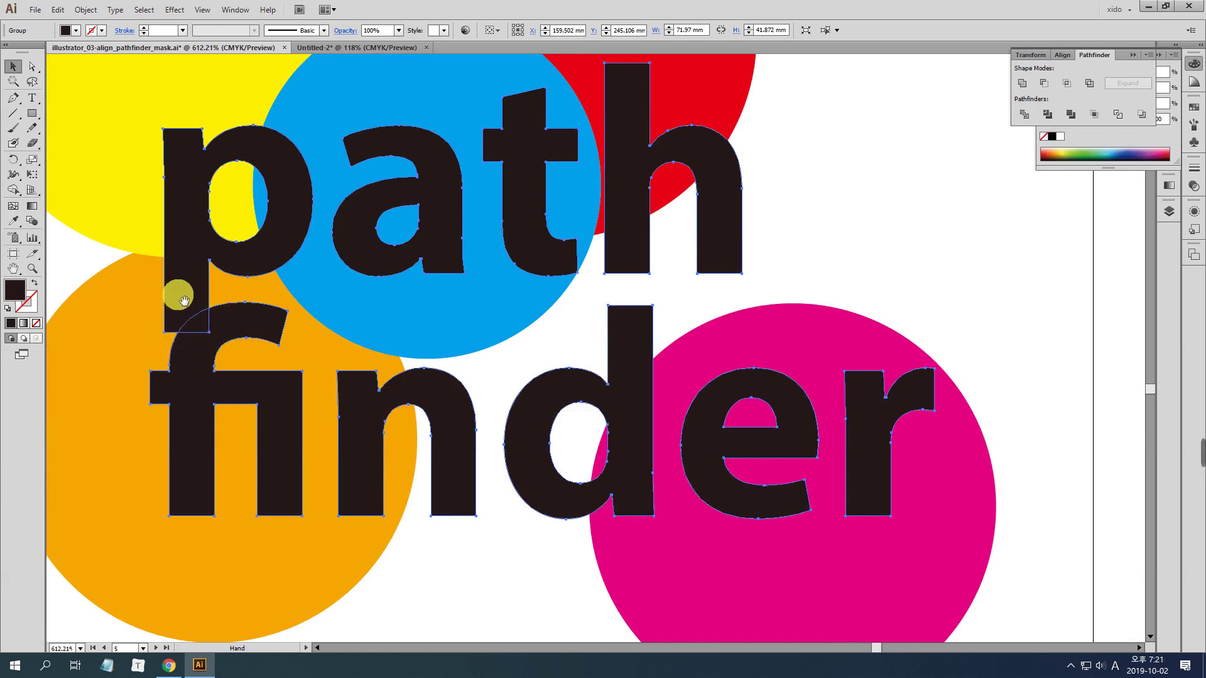
drag(135, 397, 753, 371)
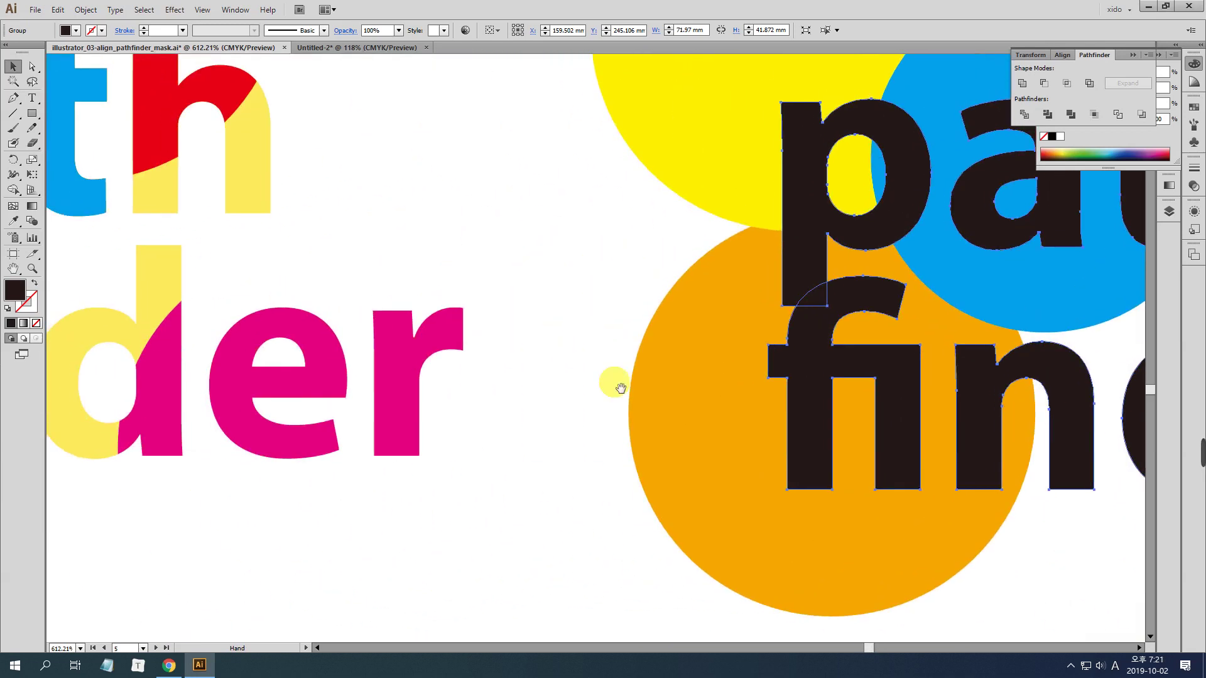
drag(220, 375, 781, 368)
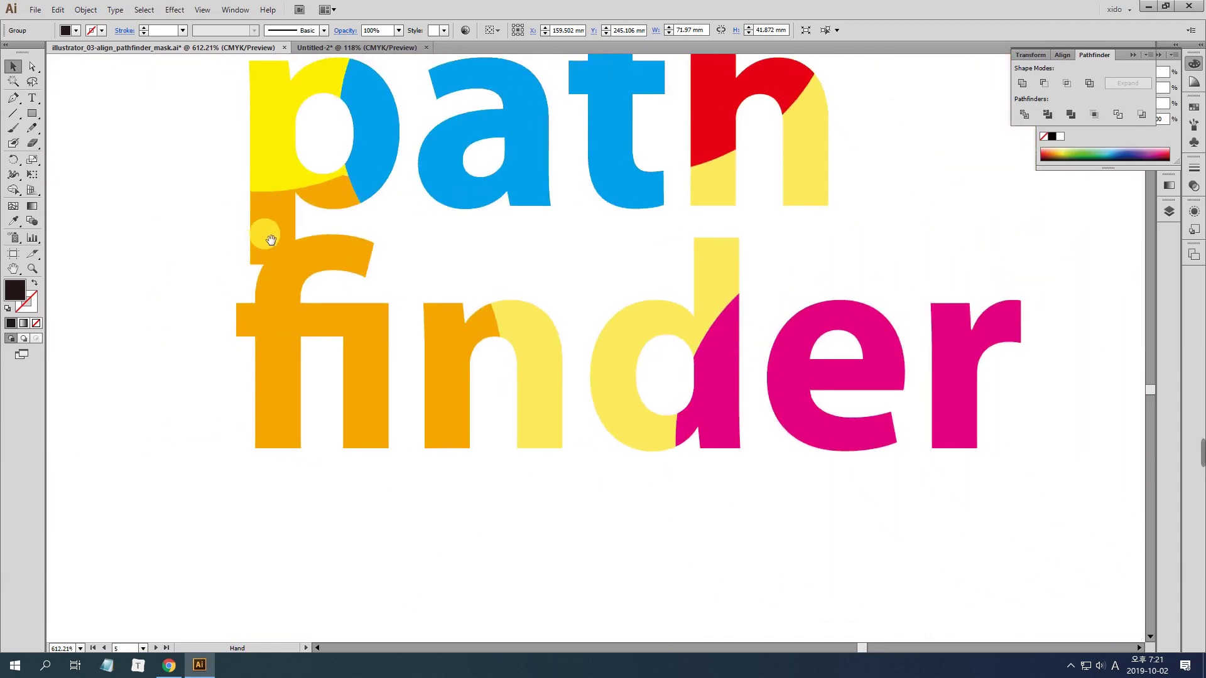
drag(945, 294, 331, 312)
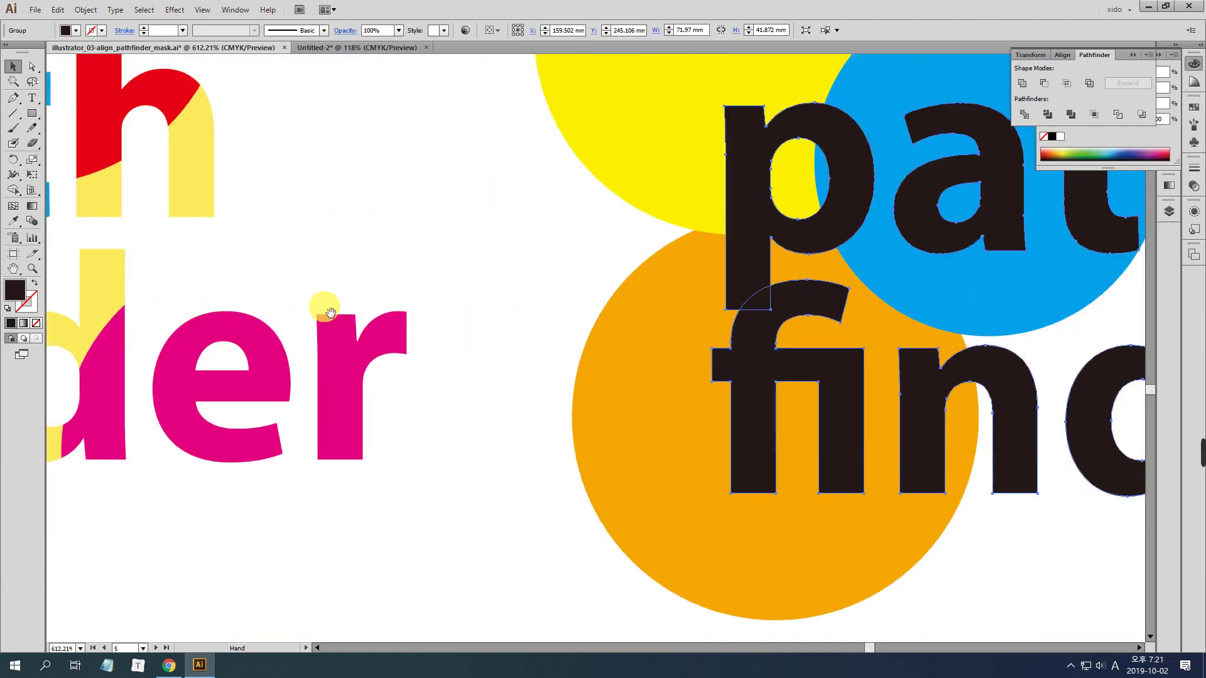
drag(842, 338, 385, 328)
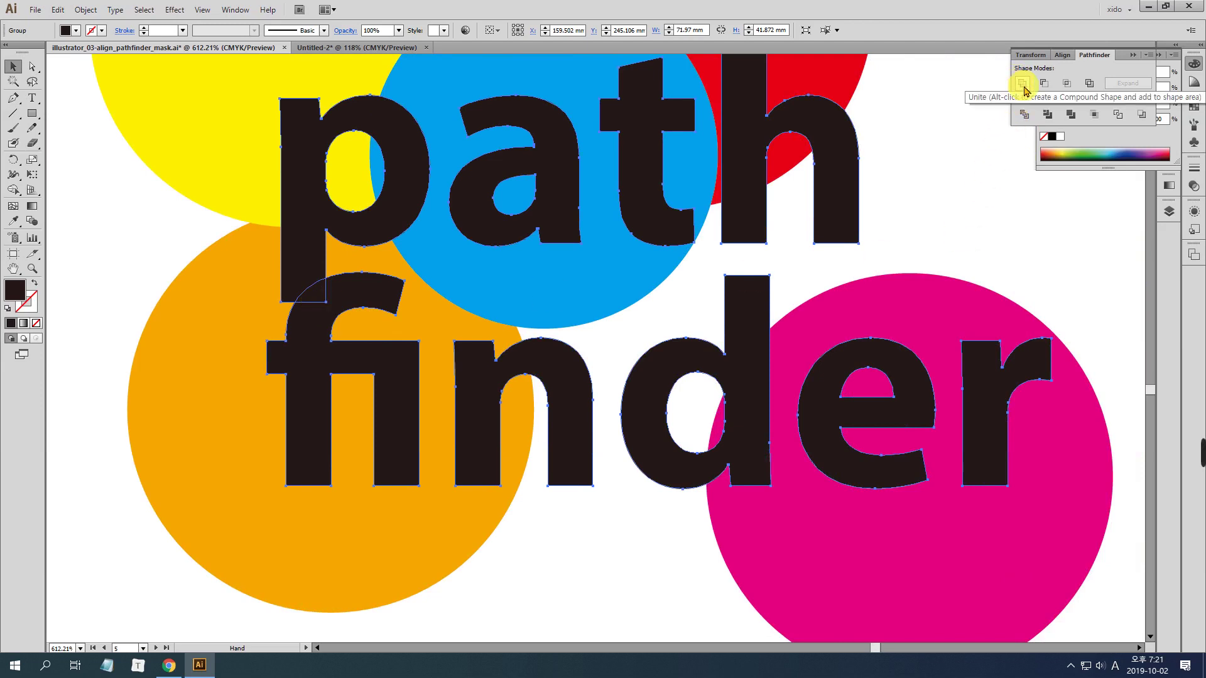
drag(1094, 55, 167, 78)
click(157, 109)
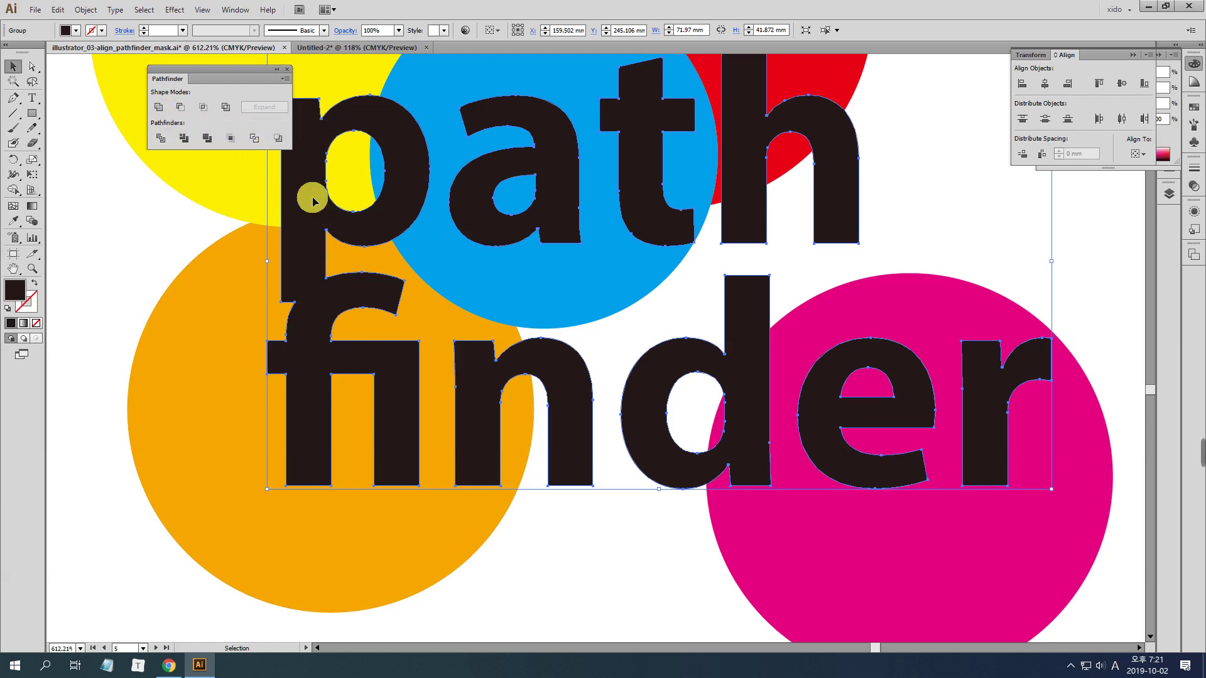
- Try sending the united black lettering behind the colored circles, and restore it to the front
key(ctrl+minus)
key(ctrl+minus)
key(ctrl+minus)
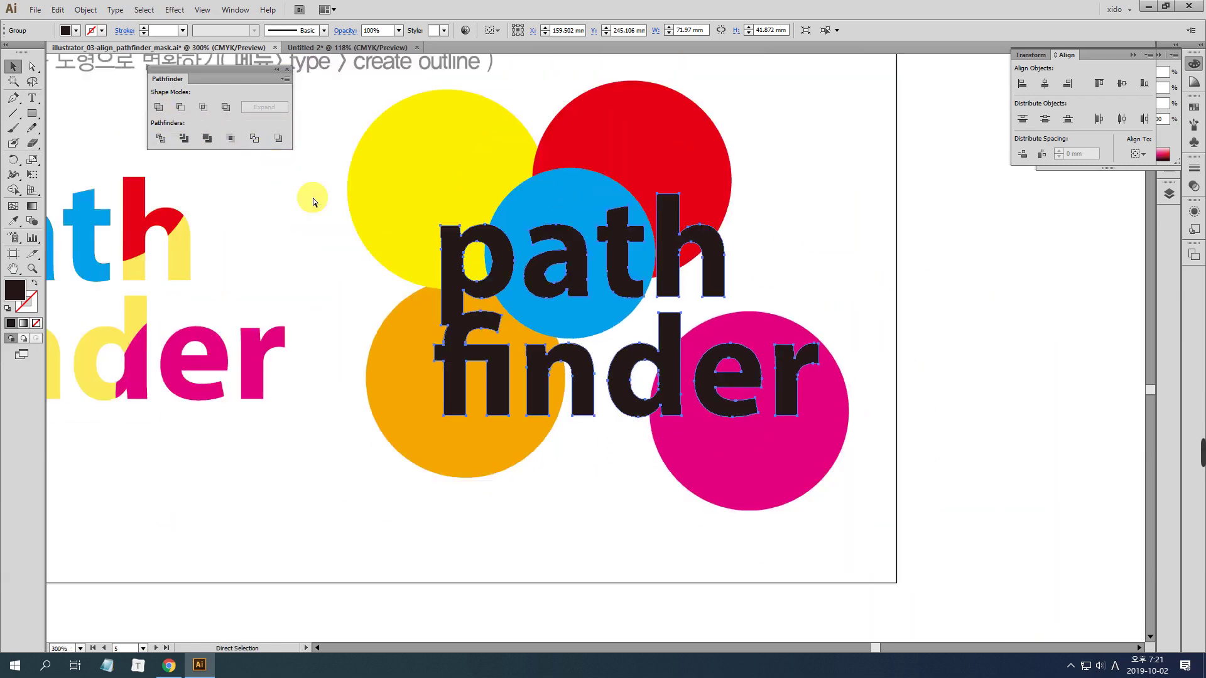
drag(344, 274, 532, 318)
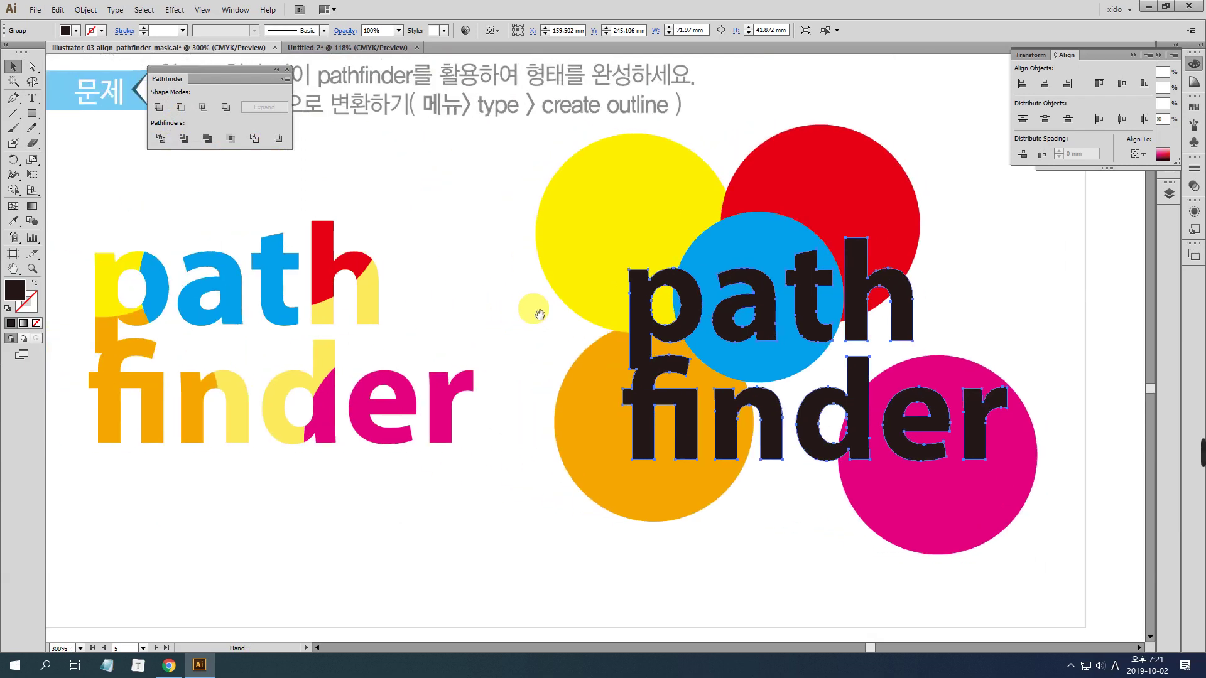
click(700, 328)
key(ctrl+shift+bracketleft)
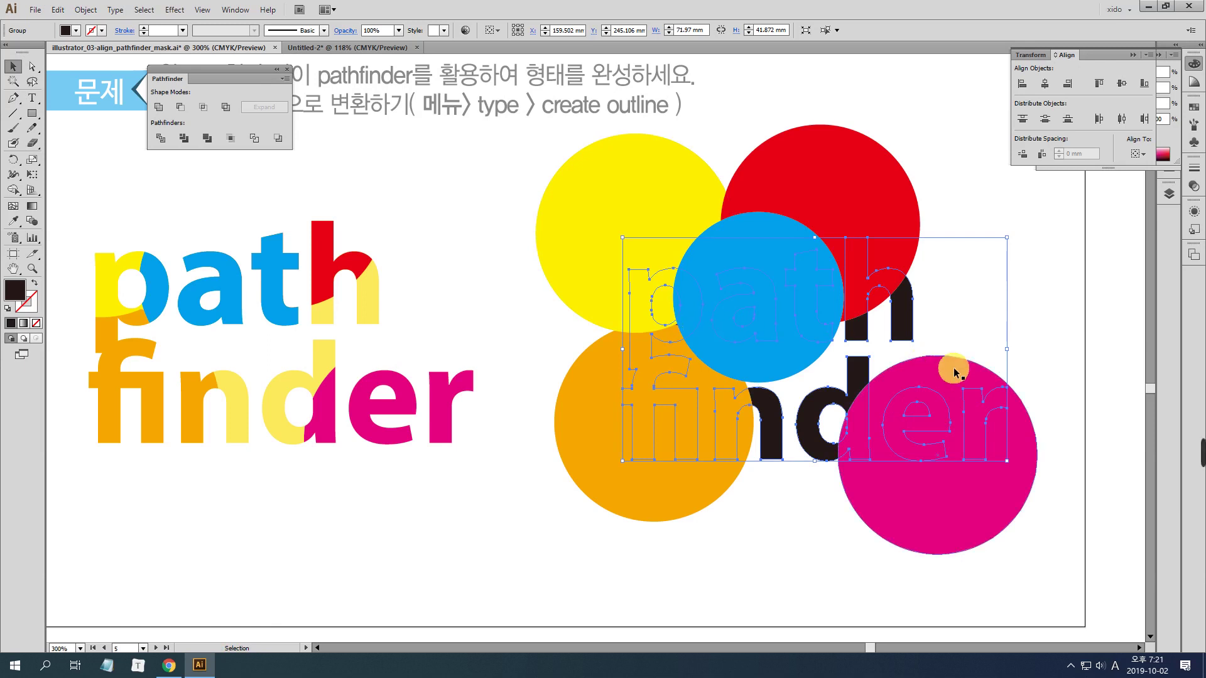
key(ctrl+shift+bracketright)
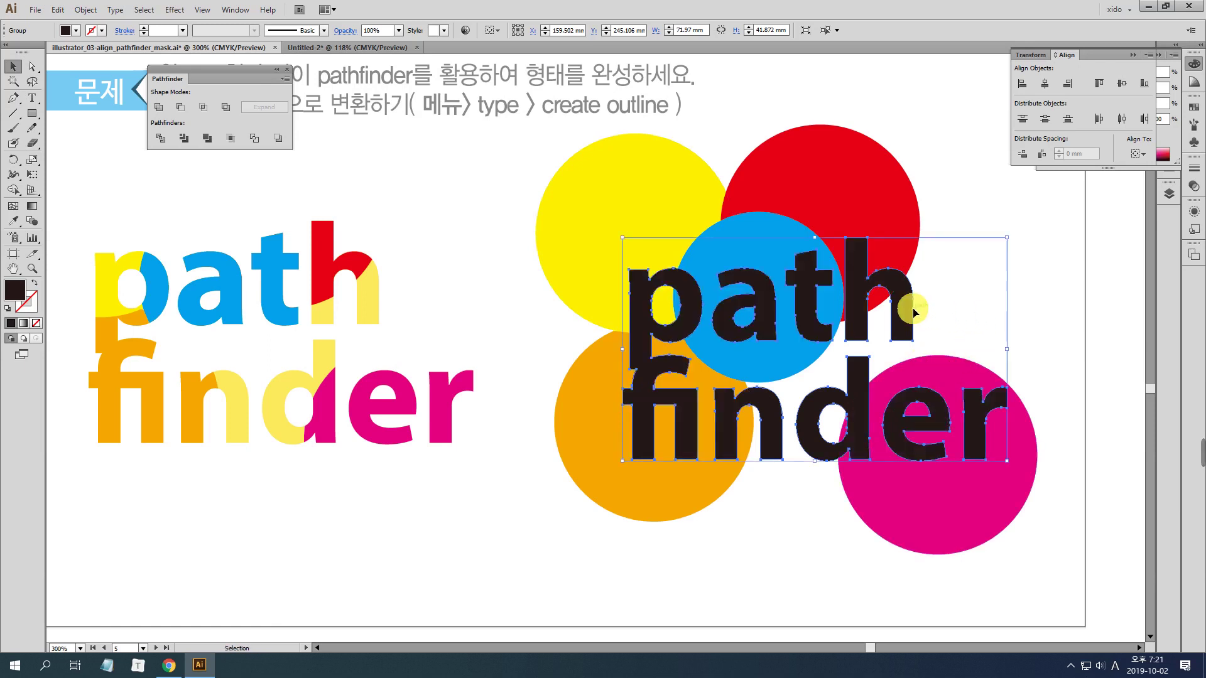
- Send the black lettering to the back of the stack and check how the colored circles are grouped
right_click(914, 311)
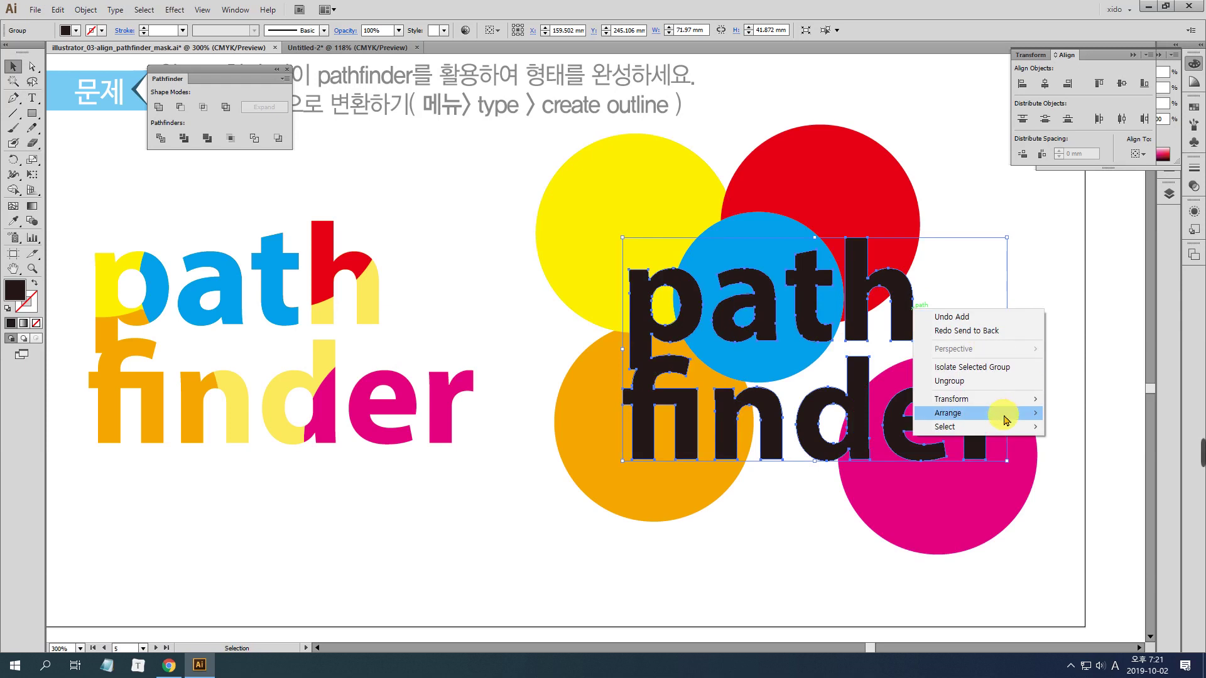
mouse_move(1005, 418)
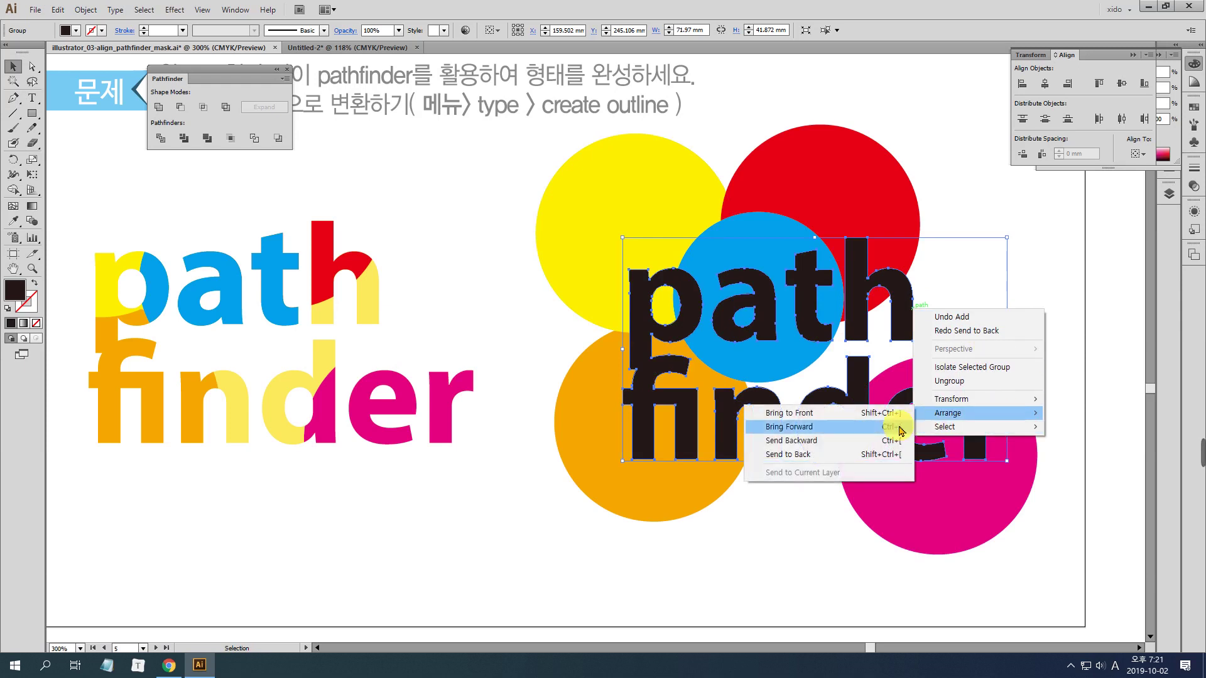
click(825, 463)
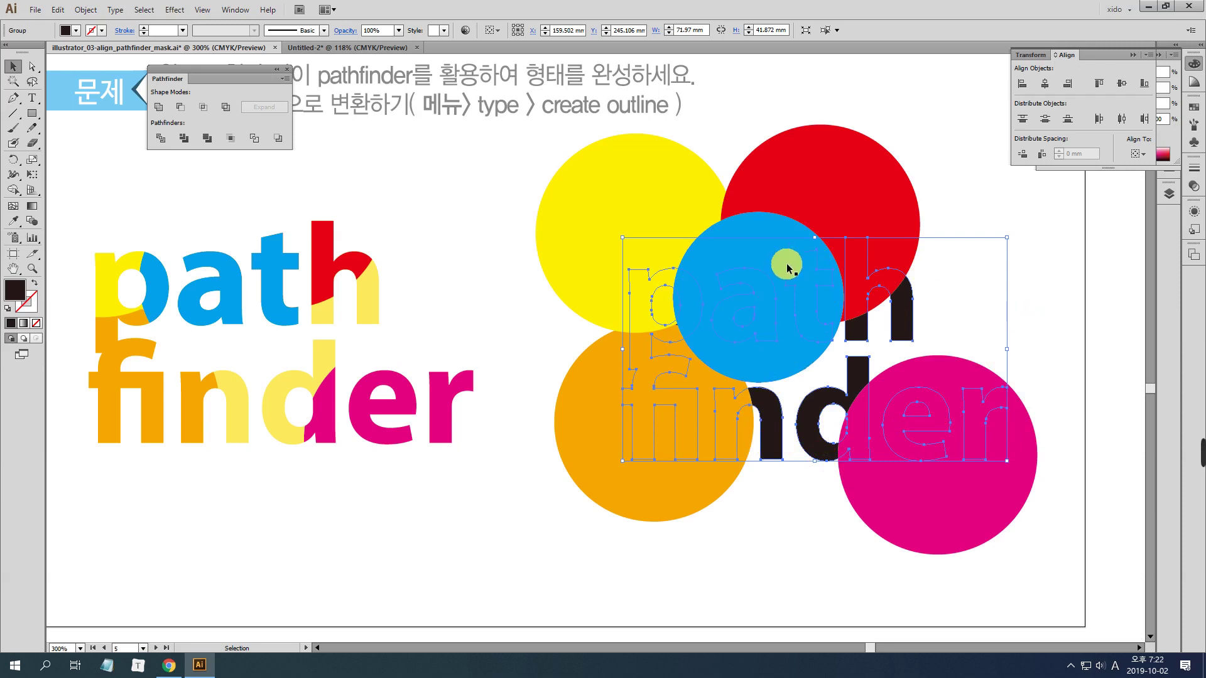
click(767, 229)
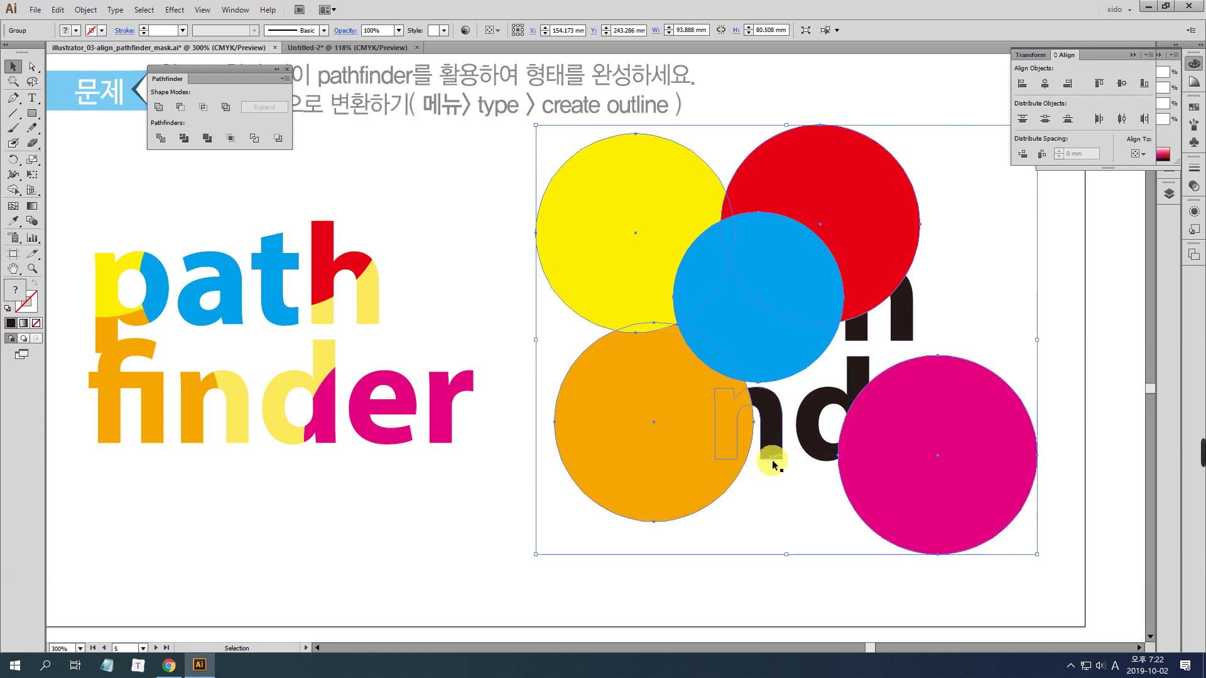
click(786, 530)
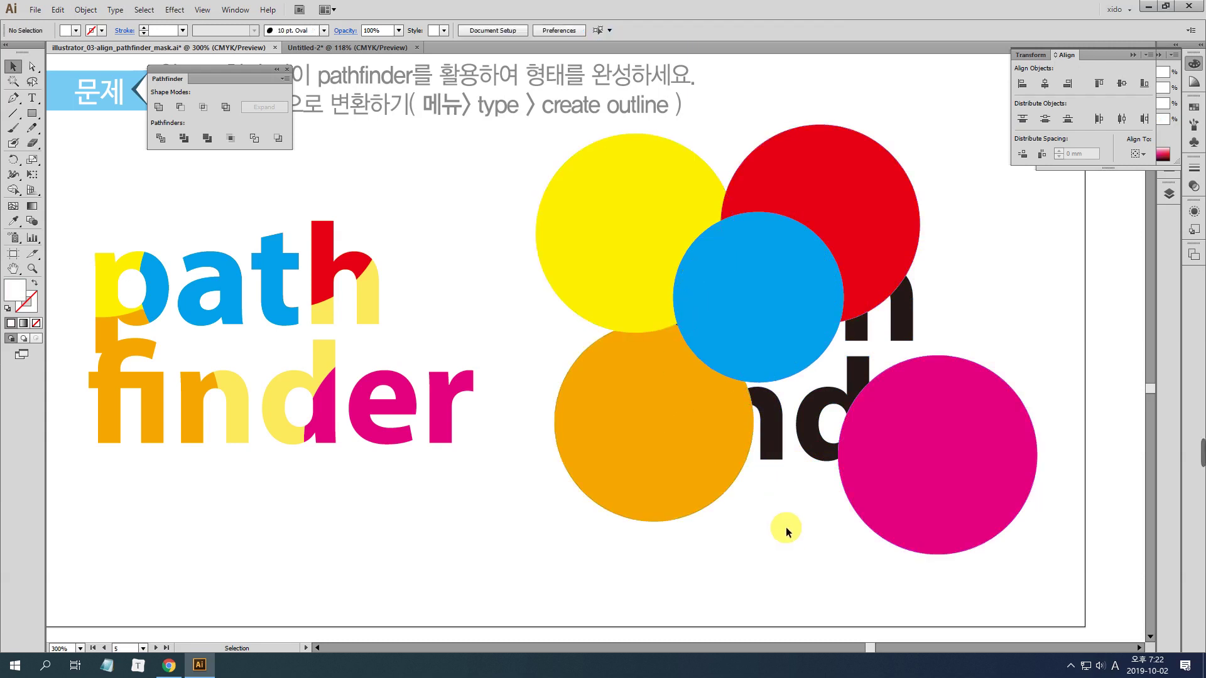
- Try filling the lettering with the example's pale yellow, and undo the recoloring and the Send to Back
click(782, 443)
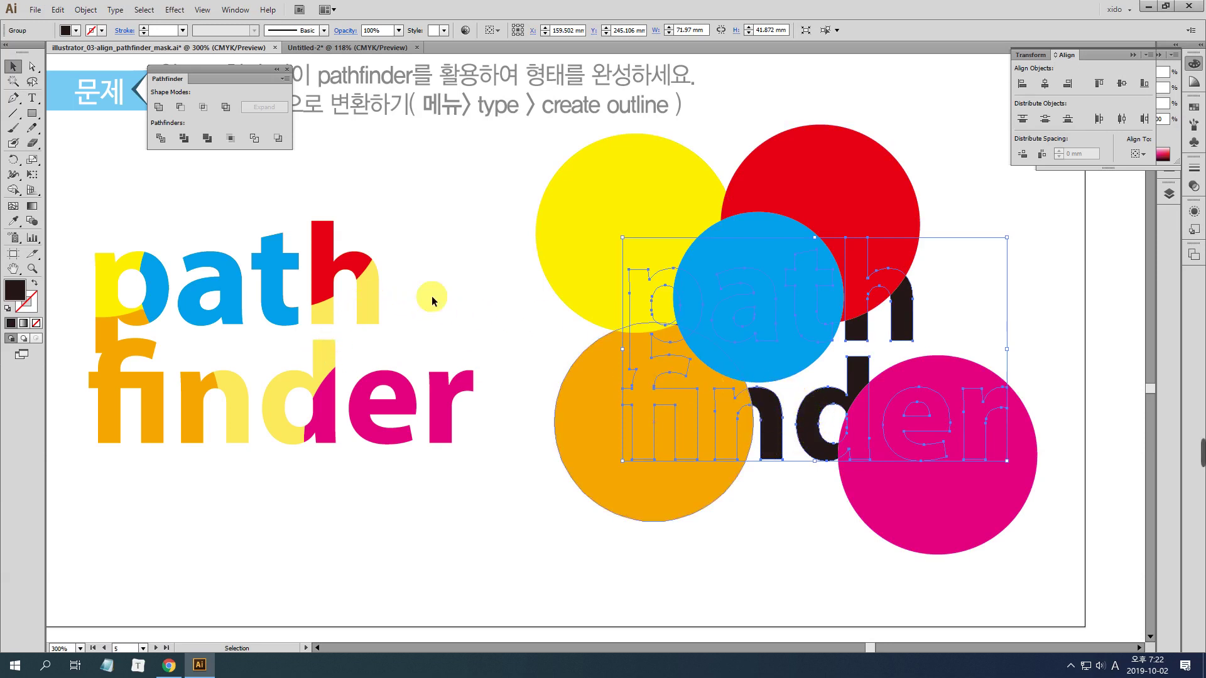
click(13, 220)
click(333, 350)
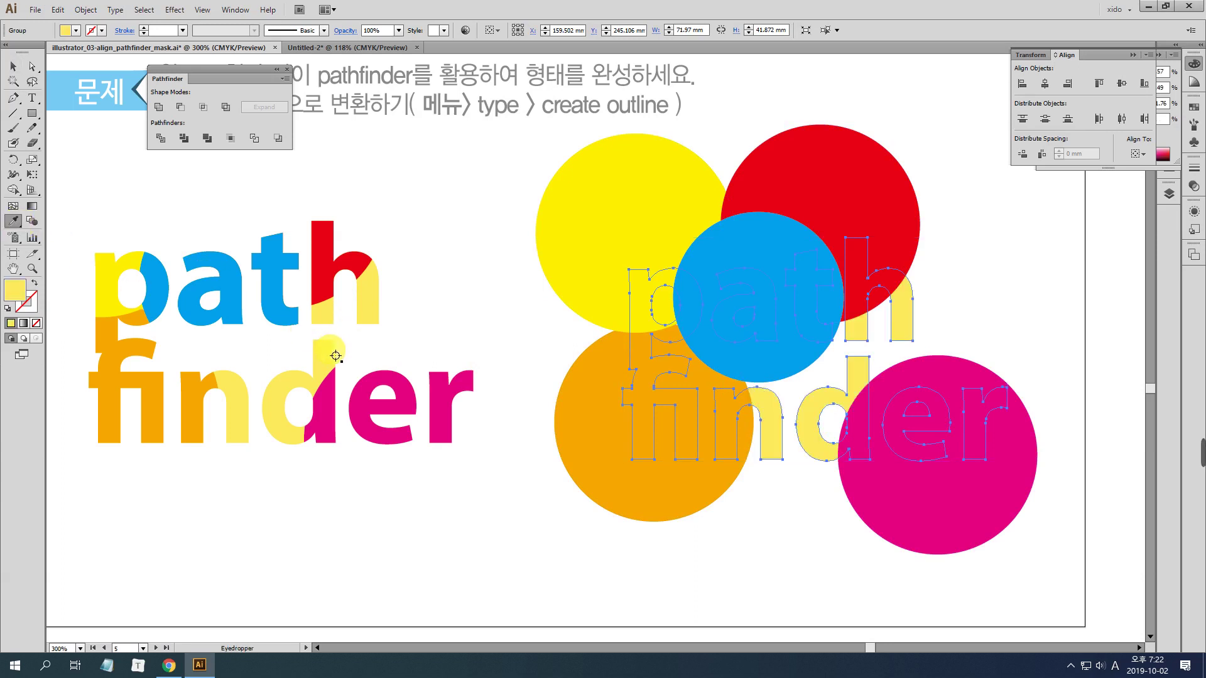
click(14, 70)
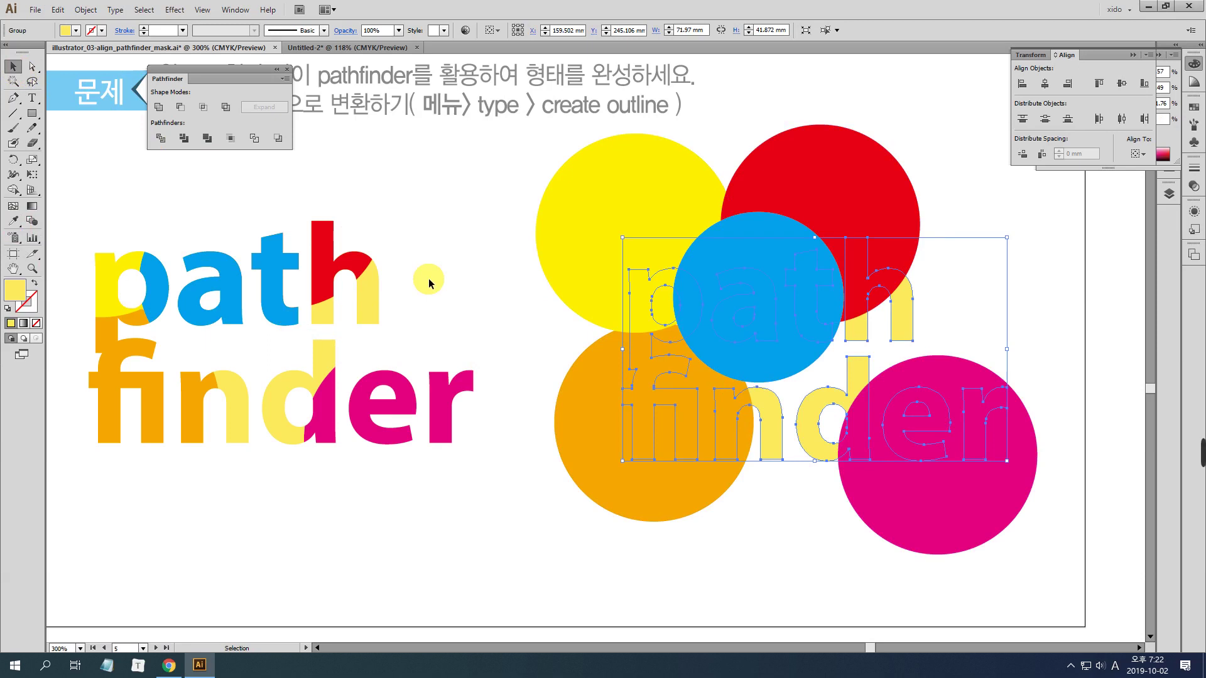
key(ctrl+z)
key(ctrl+z)
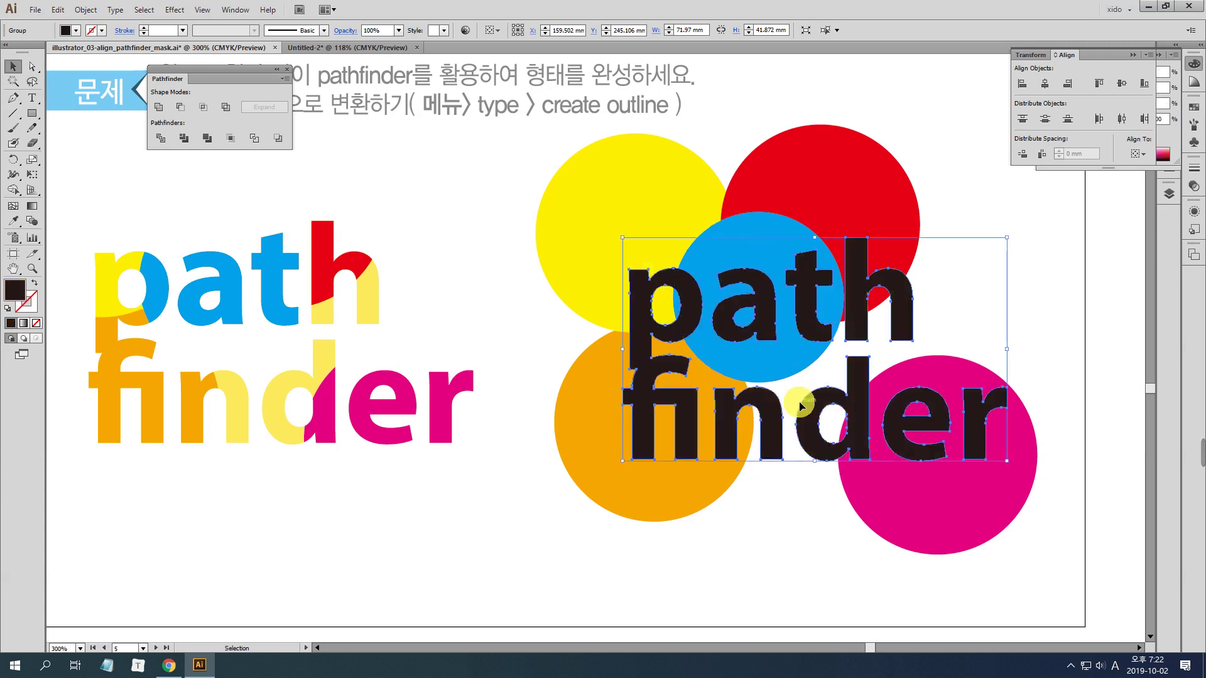
- Send the lettering behind the circles and fill it with the pale yellow sampled from the example's "d"
key(ctrl+shift+[)
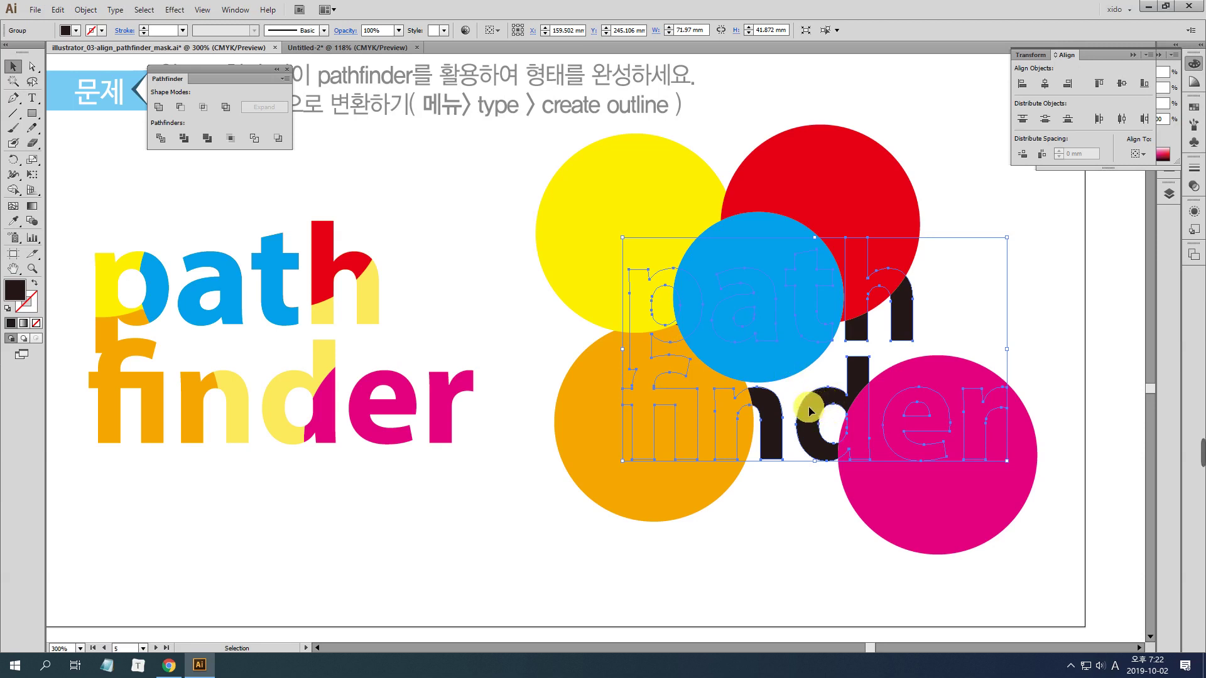
key(i)
click(333, 359)
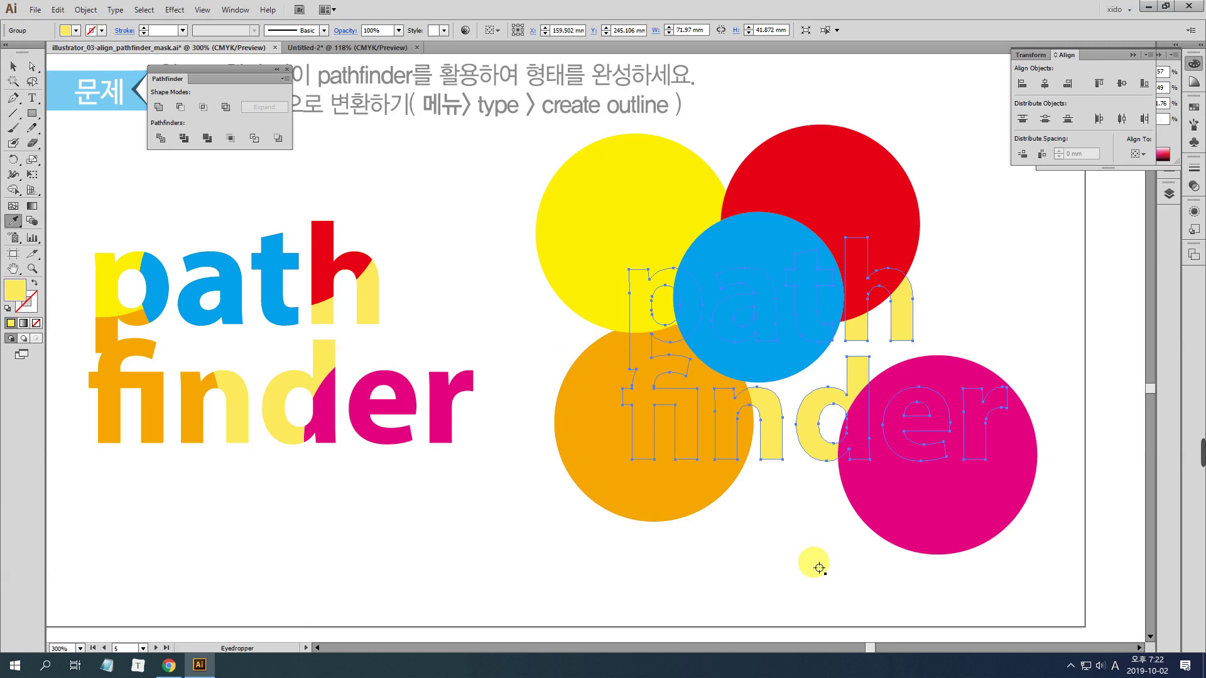
click(13, 66)
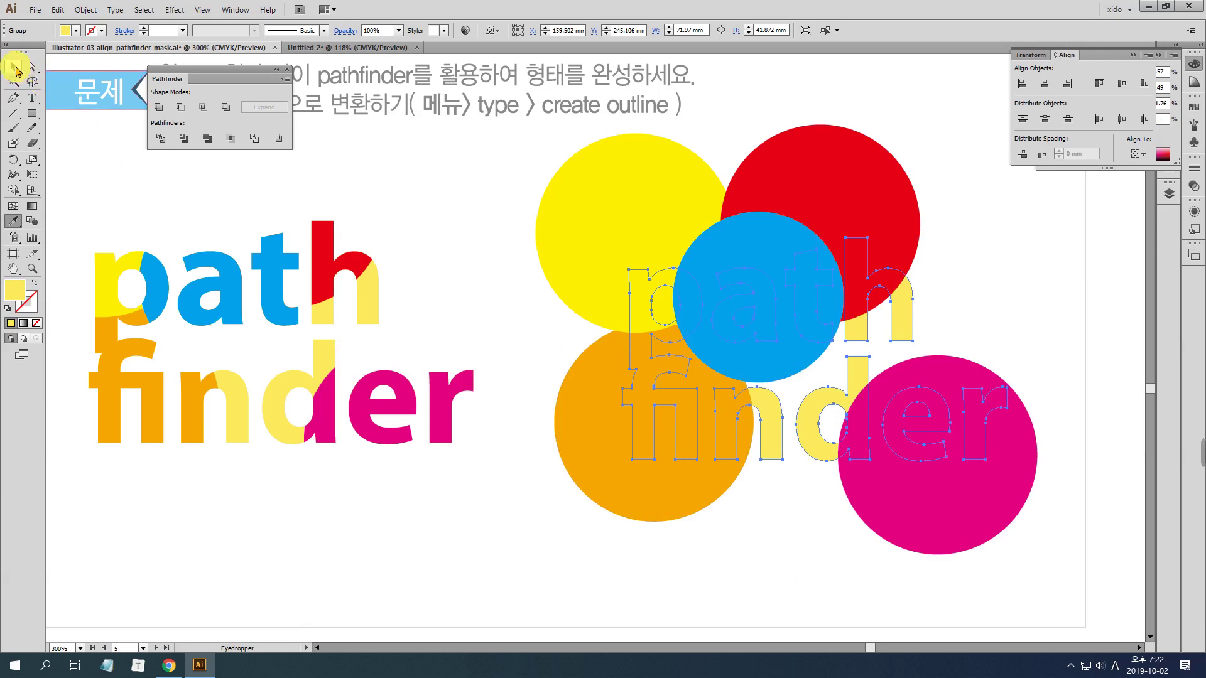
click(498, 241)
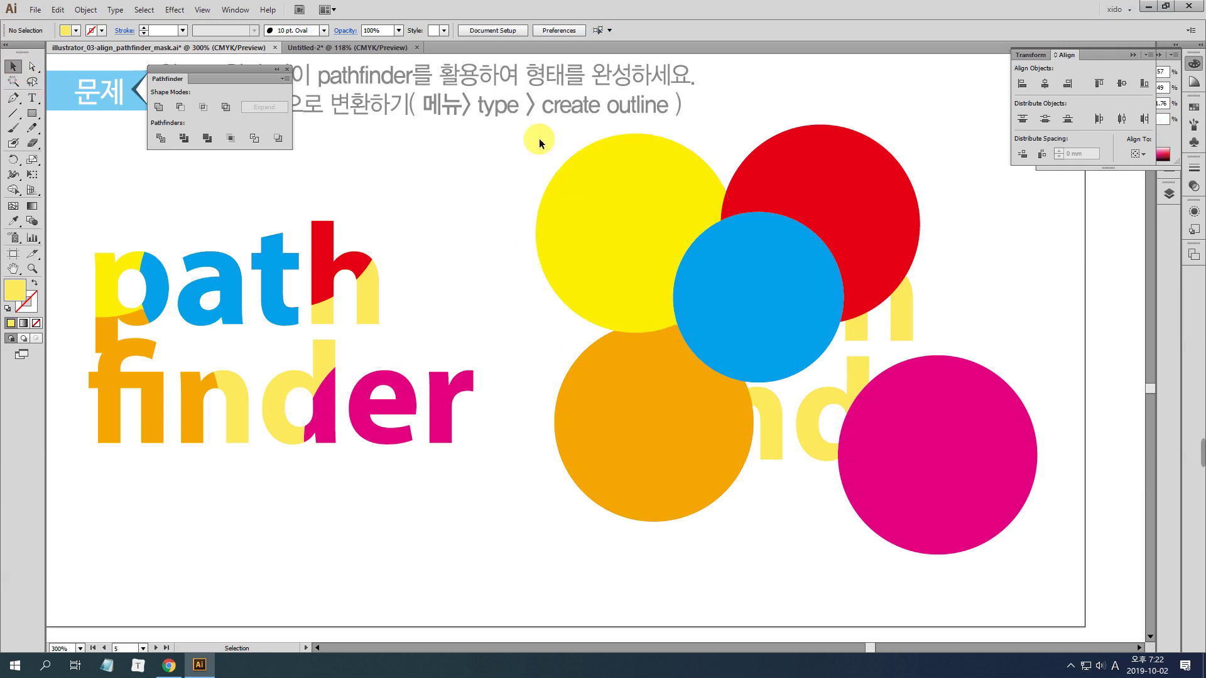
- Select the lettering together with all five circles and split them with Pathfinder Divide
drag(539, 139, 1025, 541)
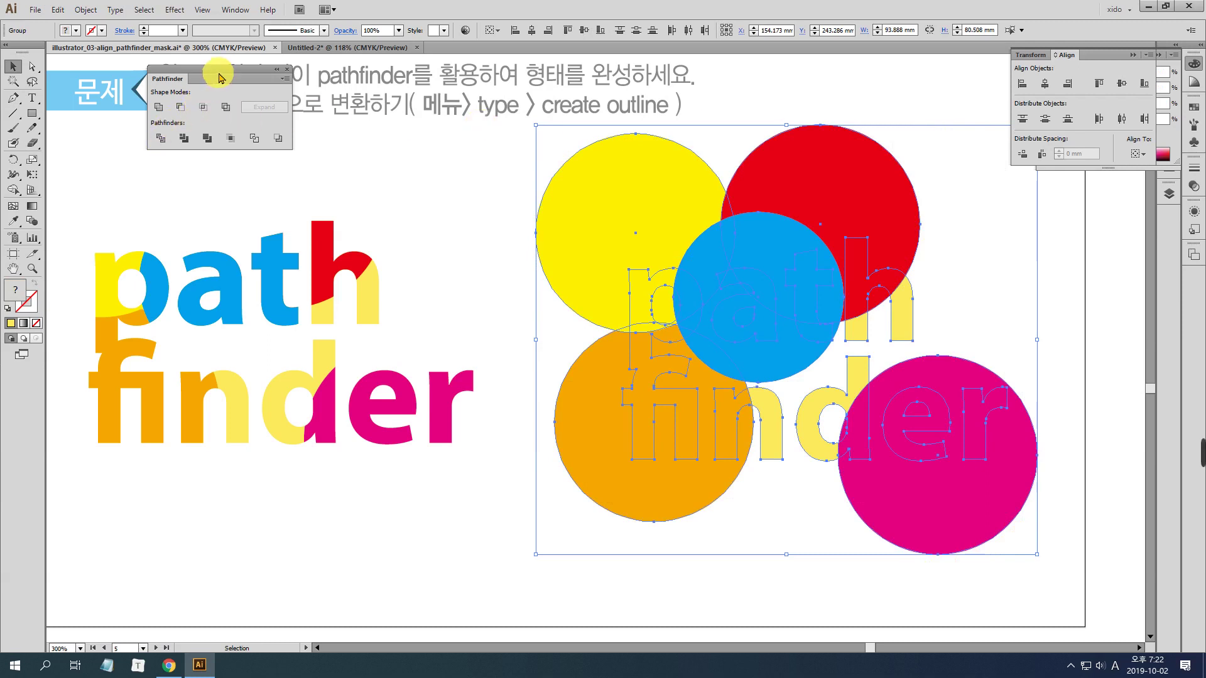
drag(221, 79, 531, 163)
click(473, 225)
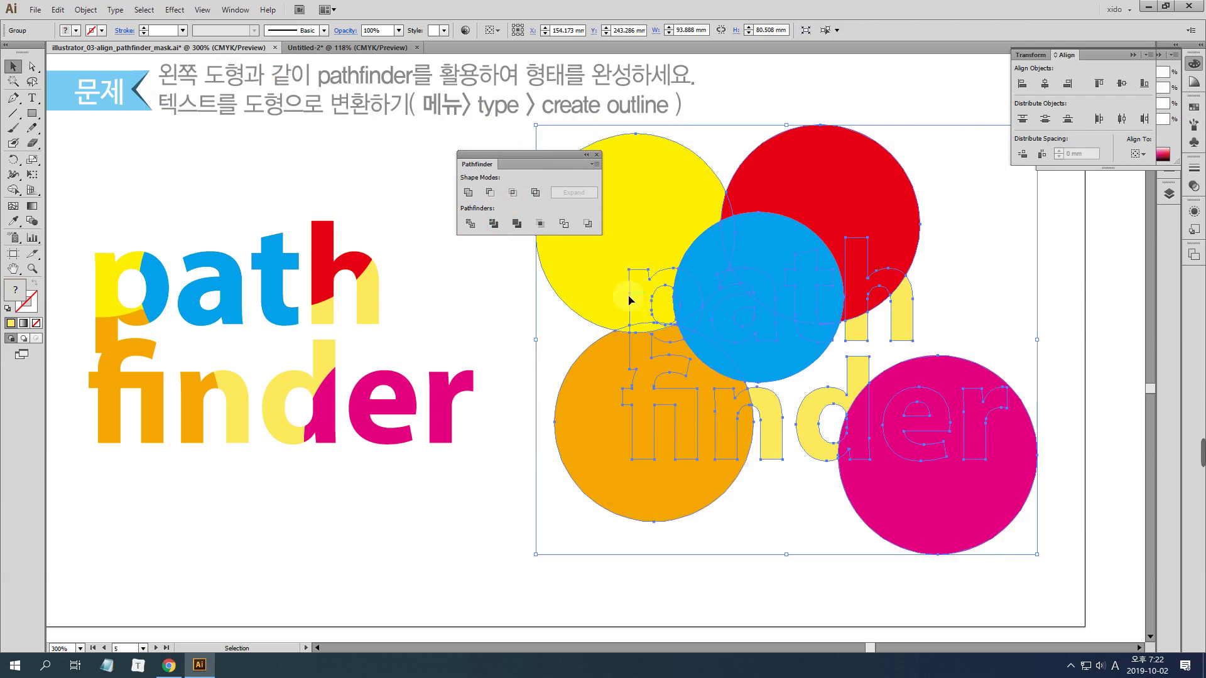
- Examine the divided outlines up close where the yellow, orange and blue circles overlap the lettering
drag(568, 303, 758, 397)
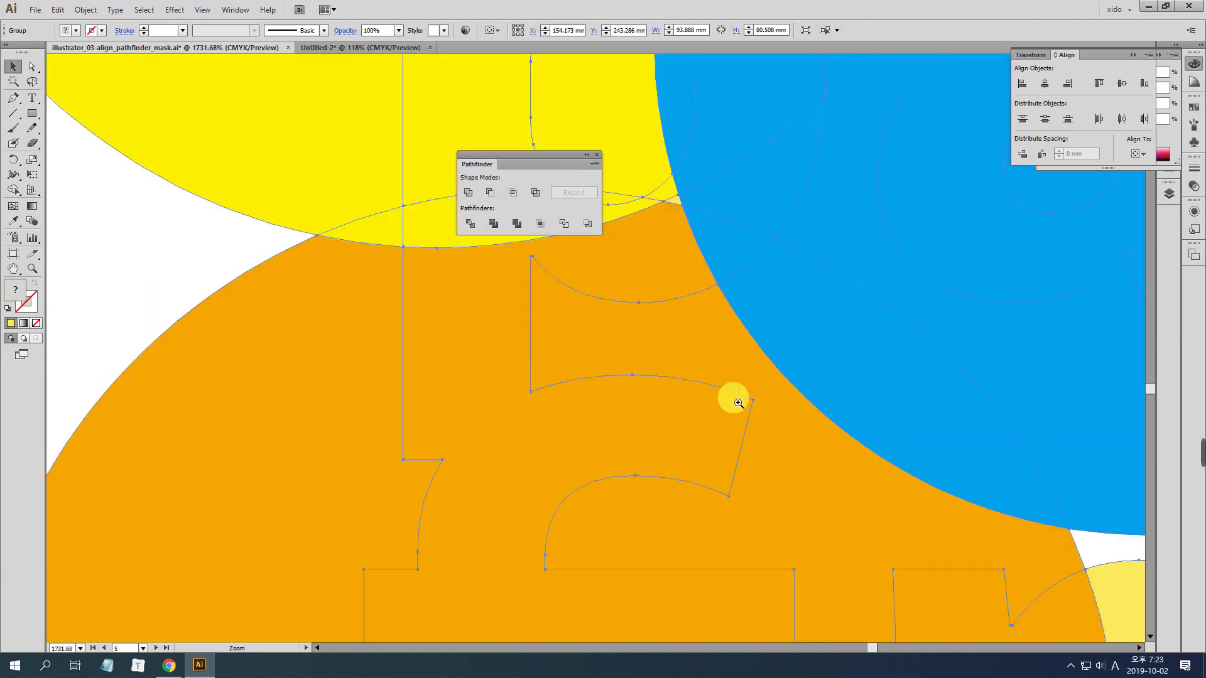
drag(469, 356, 429, 426)
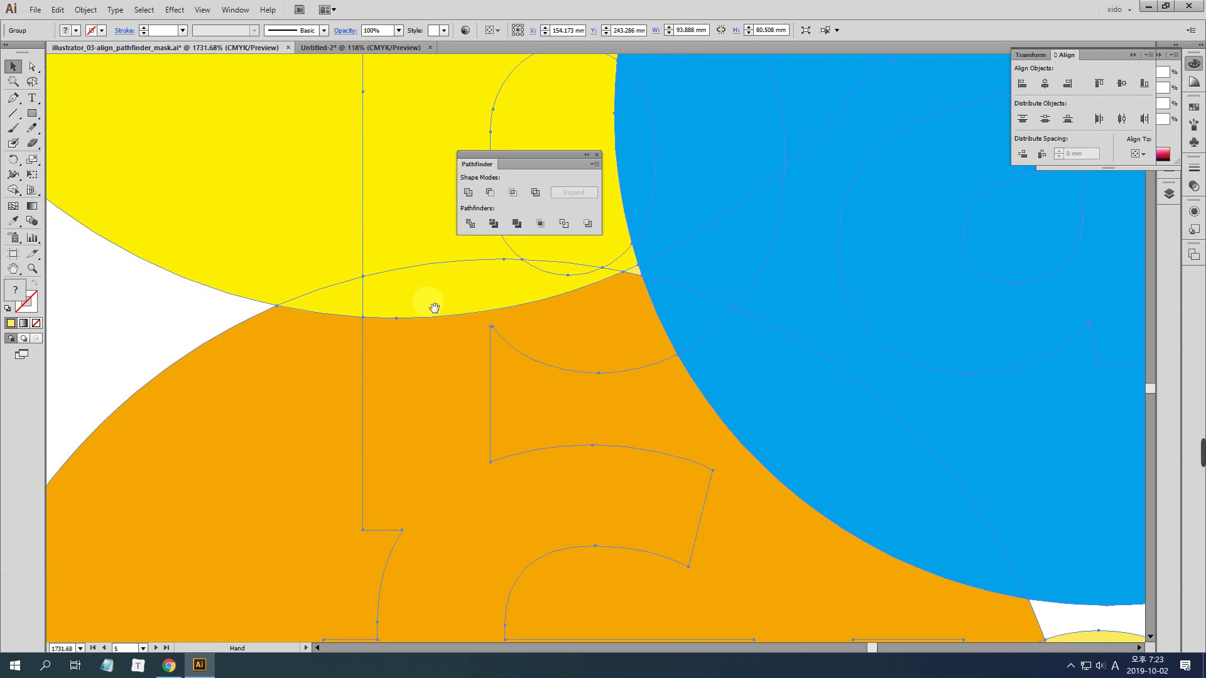
key(ctrl+minus)
key(ctrl+minus)
key(ctrl+minus)
key(ctrl+minus)
key(ctrl+minus)
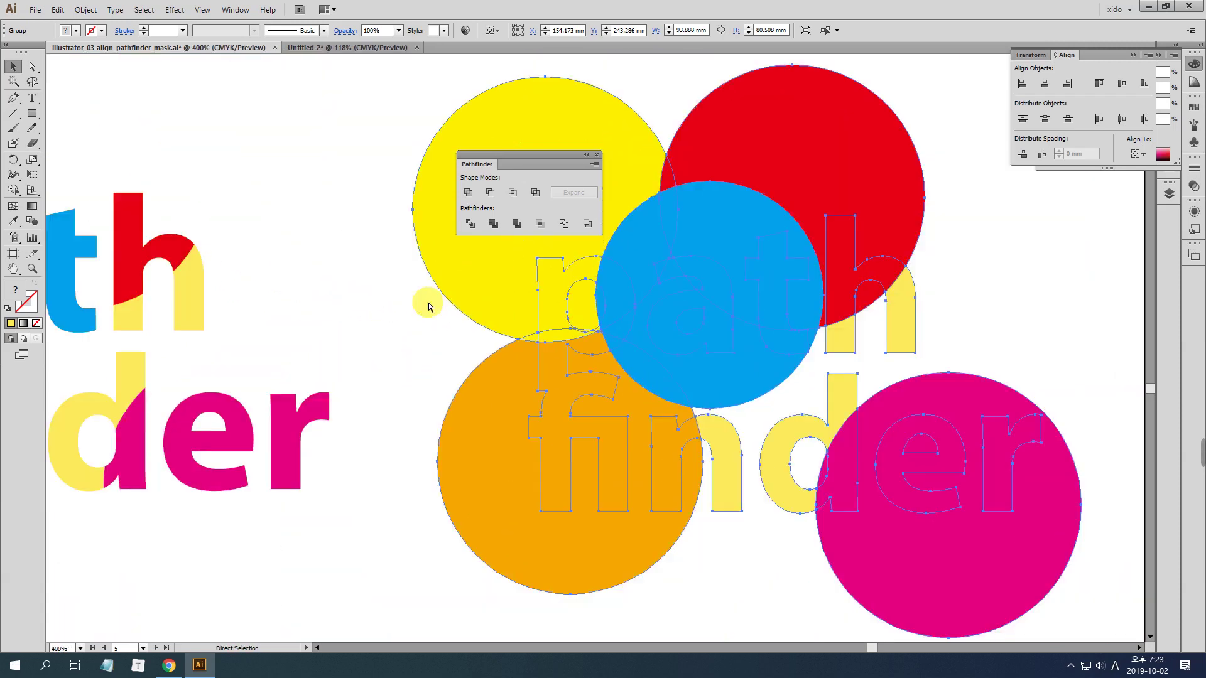
- Ungroup the divided circles and lettering into separate pieces, and clear the selection
drag(482, 157, 249, 133)
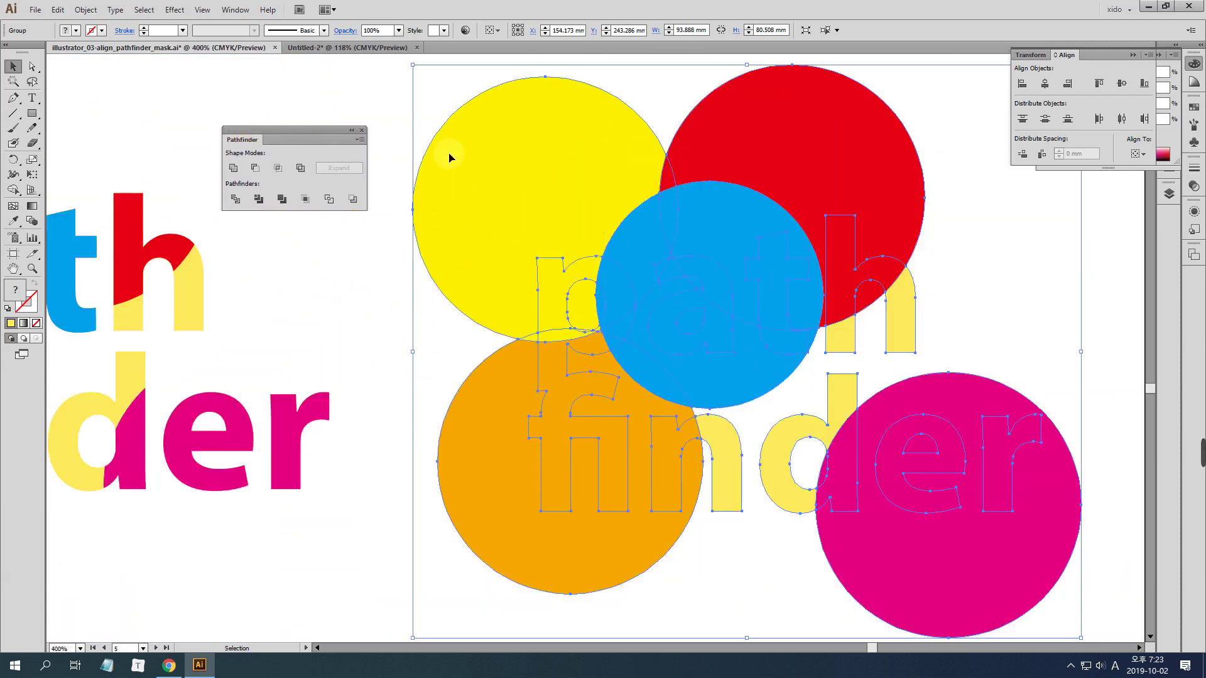
right_click(724, 223)
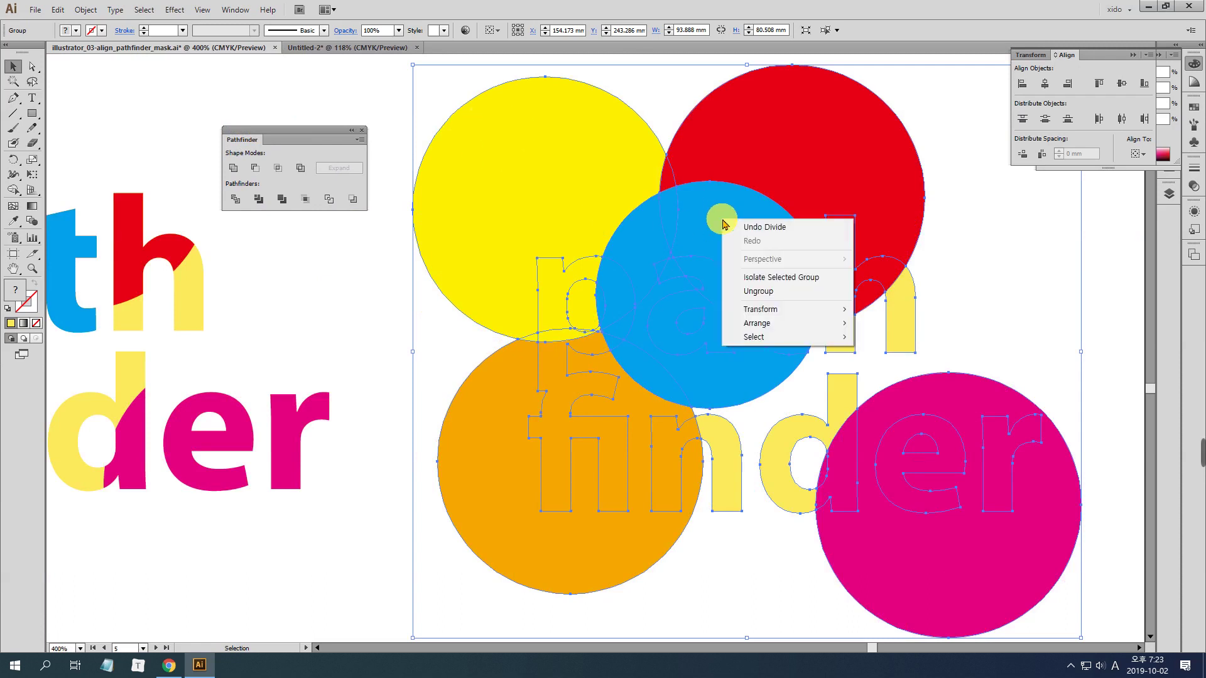
click(777, 293)
click(1015, 256)
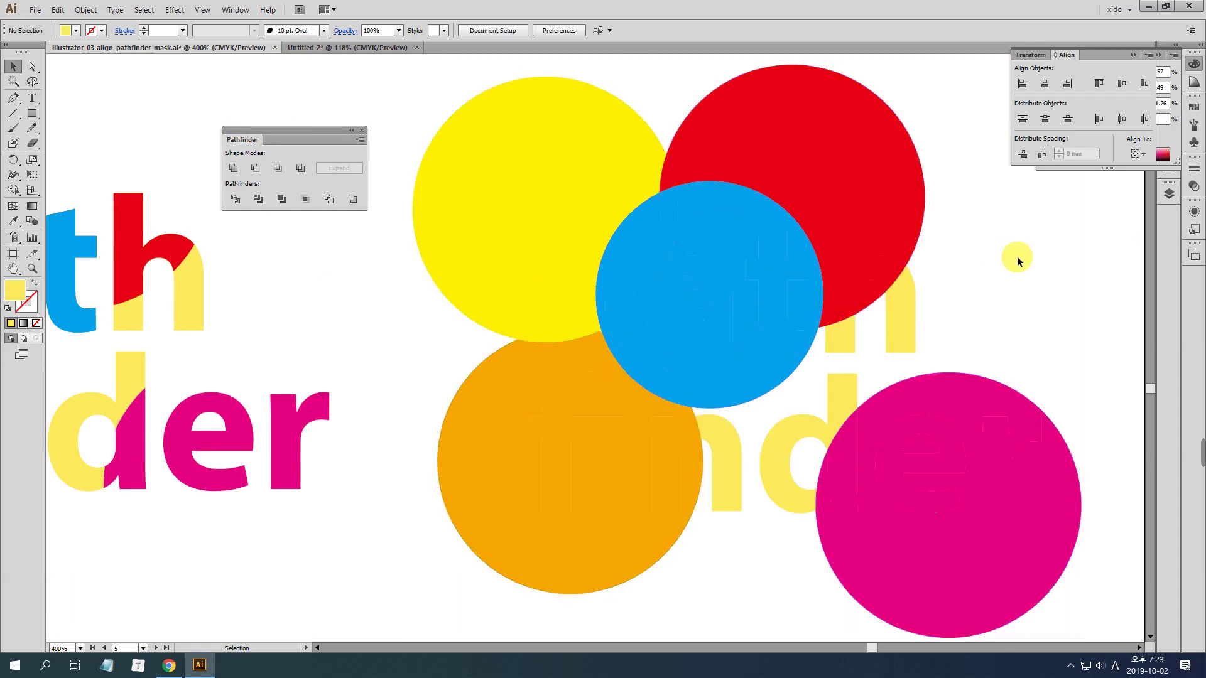
- Delete the main areas of the red, blue, yellow, orange and magenta circles that lie outside the lettering
click(902, 147)
key(Delete)
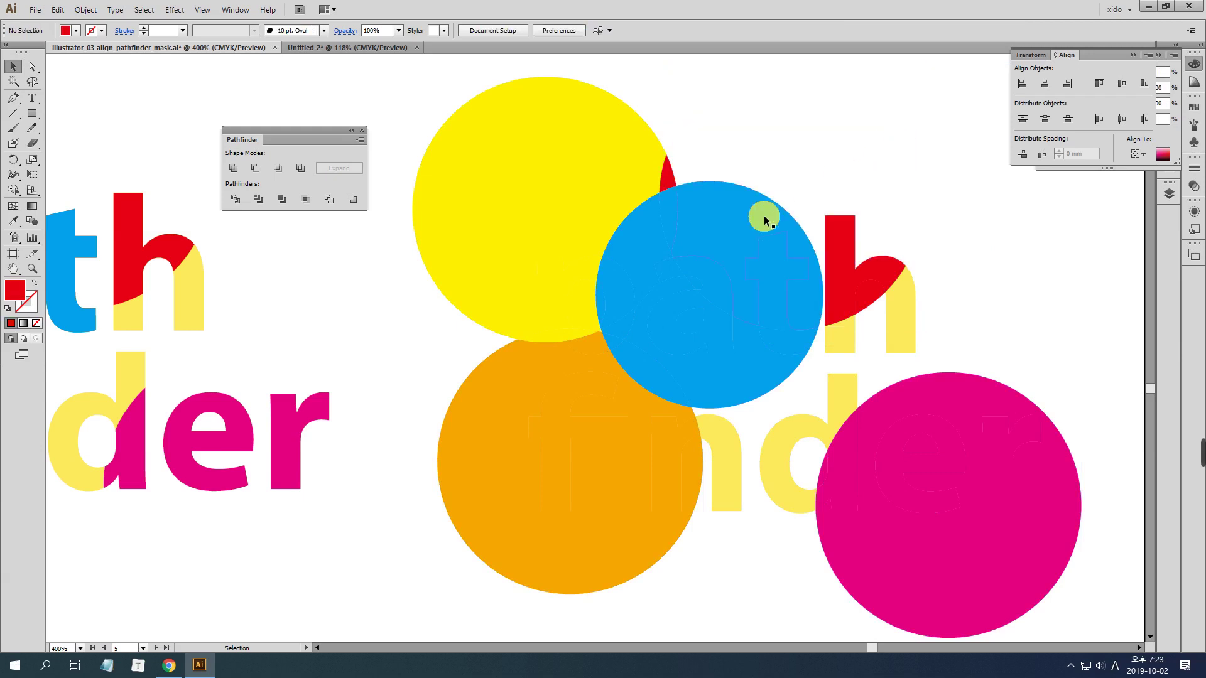
click(734, 214)
key(Delete)
click(528, 206)
key(Delete)
click(512, 502)
key(Delete)
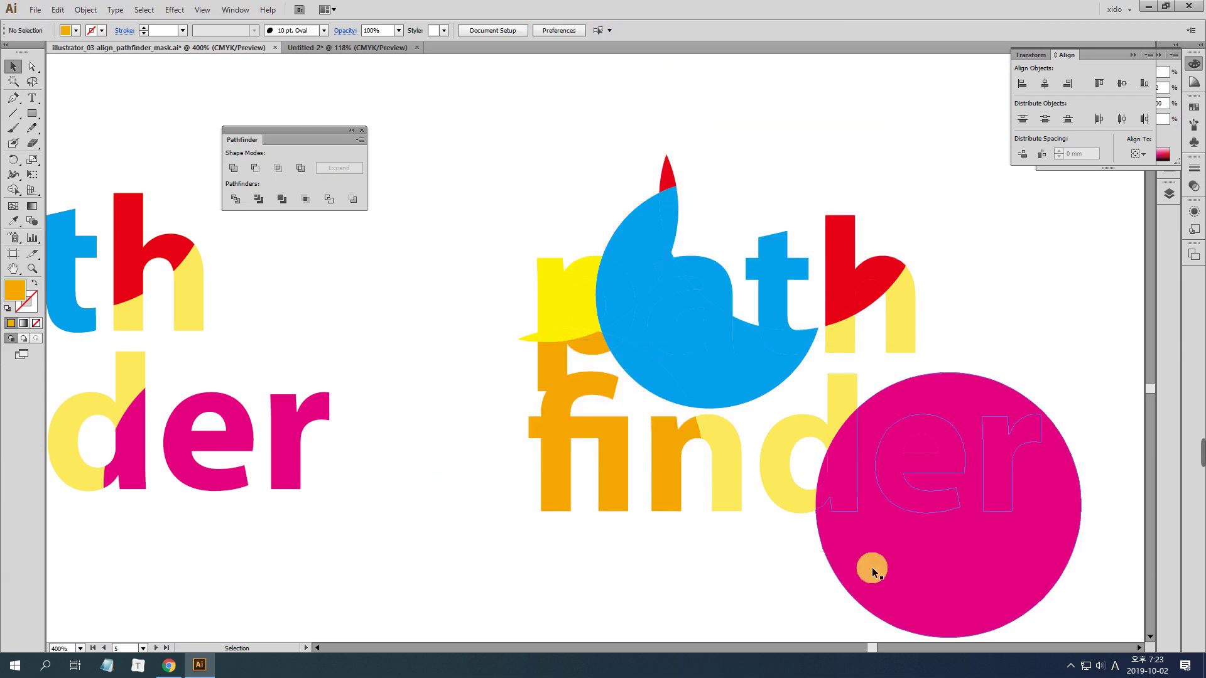
click(873, 572)
key(Delete)
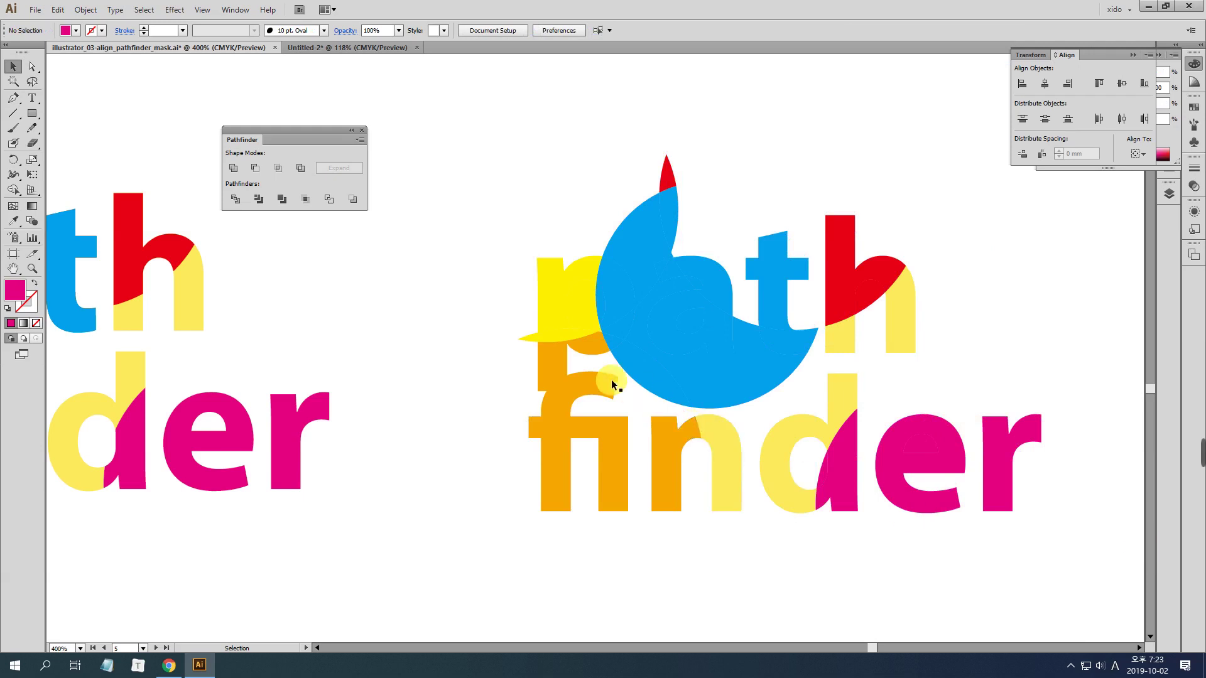
- Delete the leftover yellow, red and blue circle fragments around the letters of "path"
click(536, 341)
key(Delete)
click(665, 174)
key(Delete)
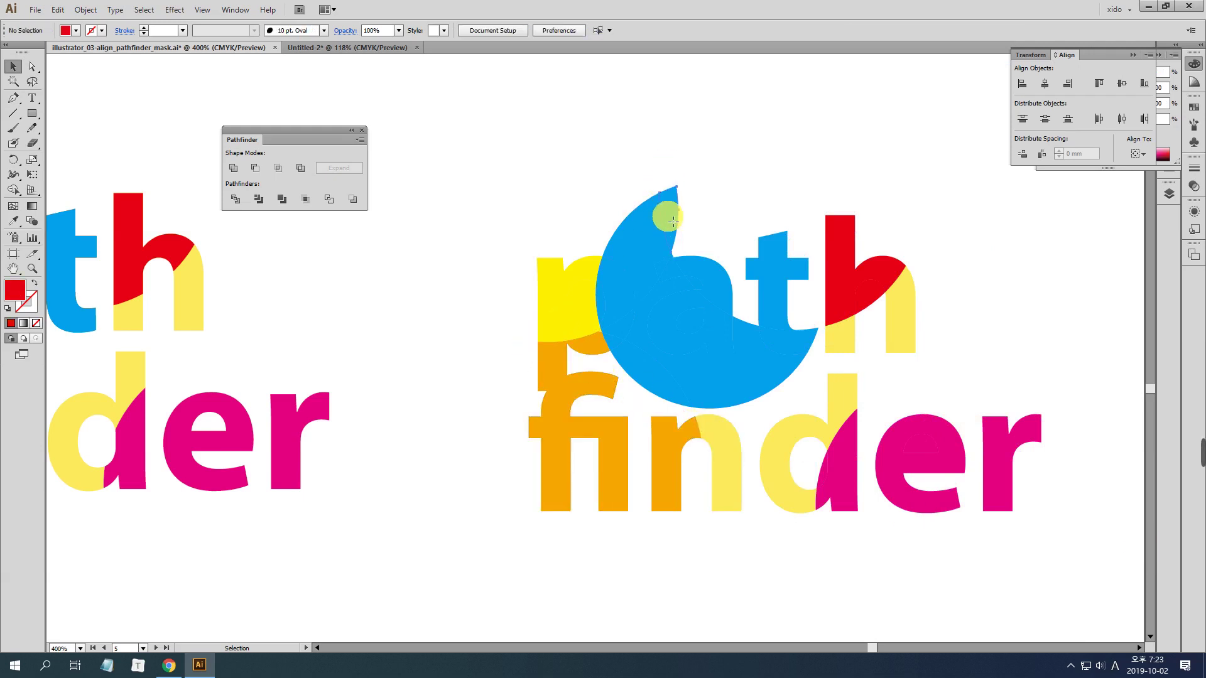
click(668, 217)
key(Delete)
click(638, 228)
key(Delete)
click(715, 389)
key(Delete)
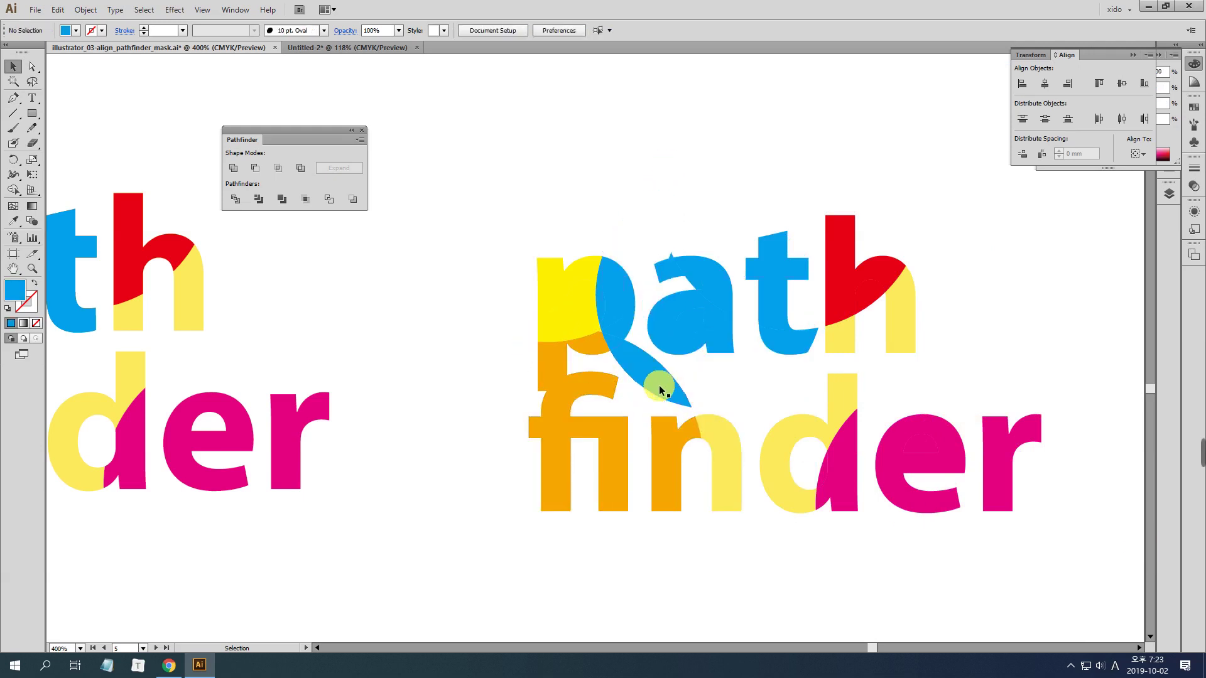
click(665, 392)
key(Delete)
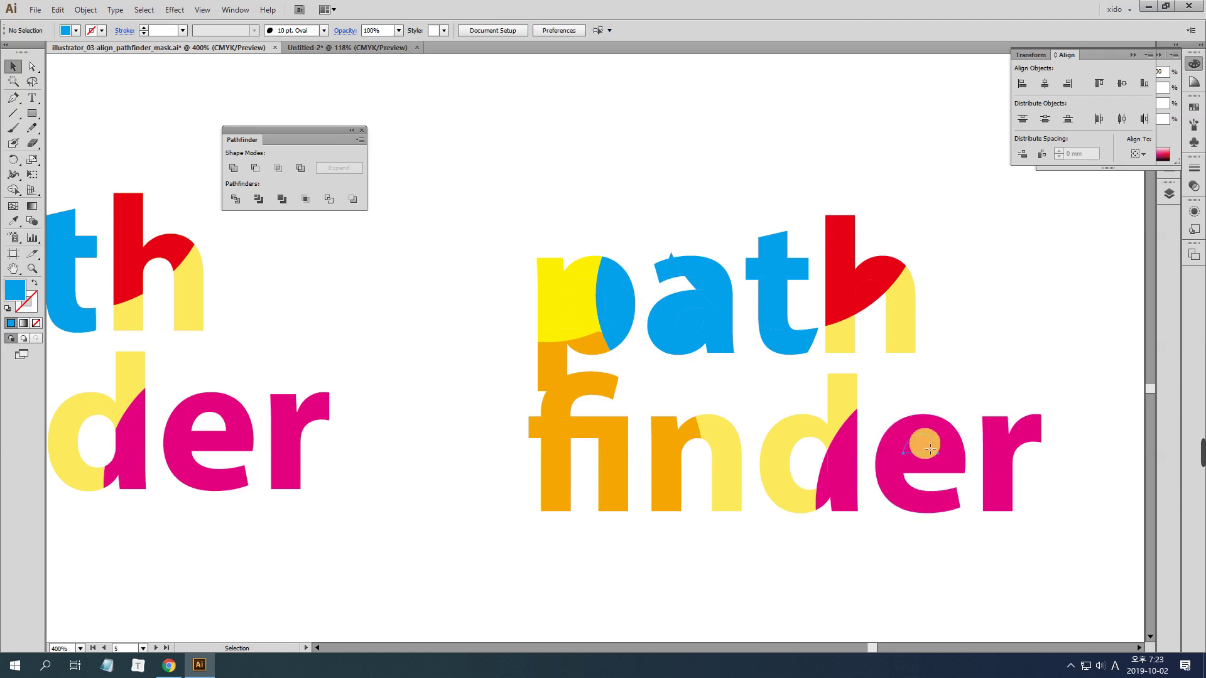
- Delete the leftover colored pieces filling the openings of the "e", "d", "h" and "p"
click(924, 445)
key(Delete)
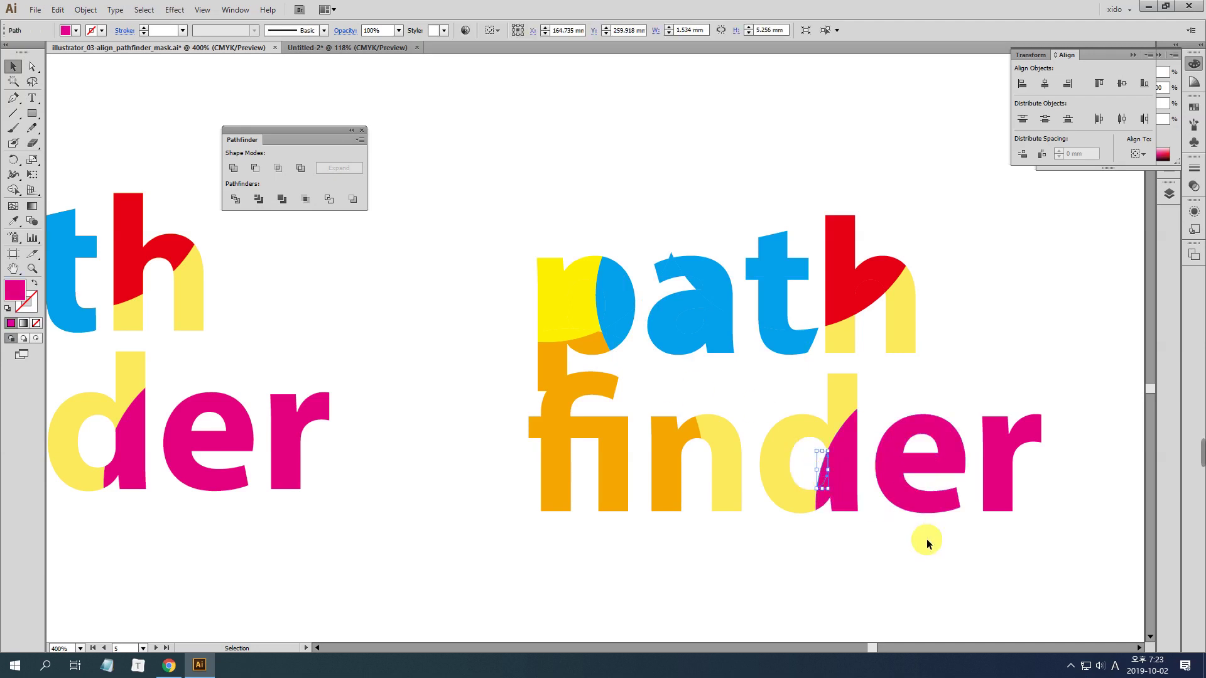
click(877, 308)
click(886, 423)
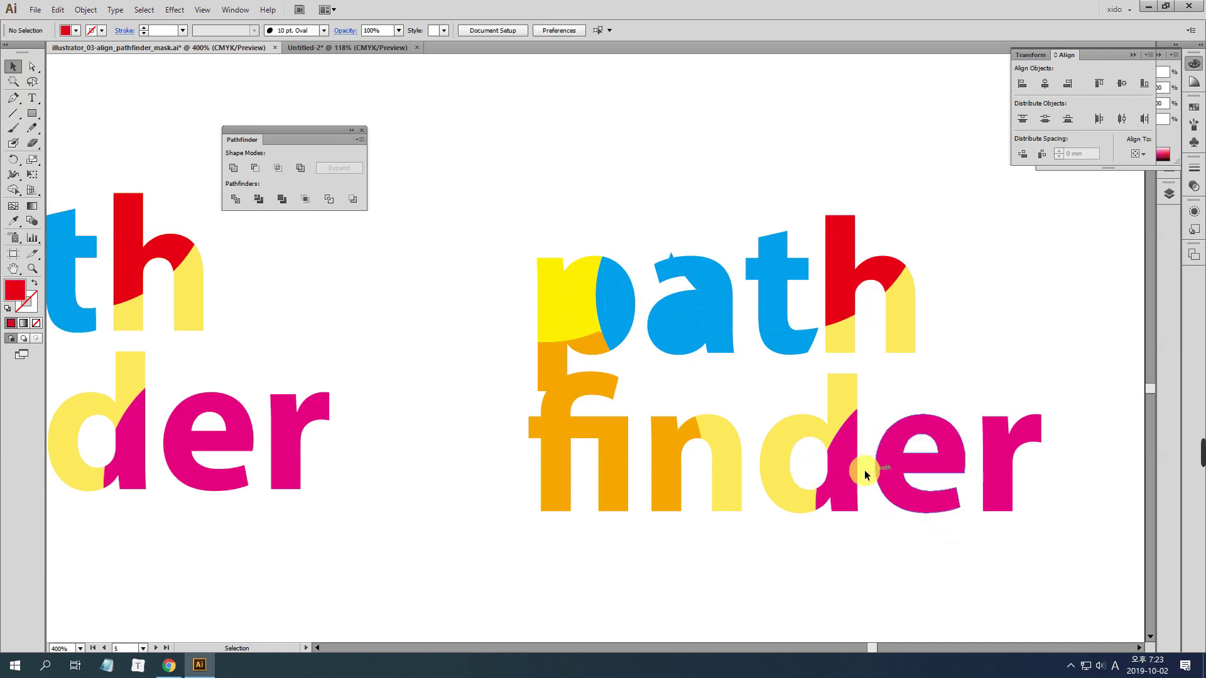
click(583, 304)
key(Delete)
click(601, 316)
key(Delete)
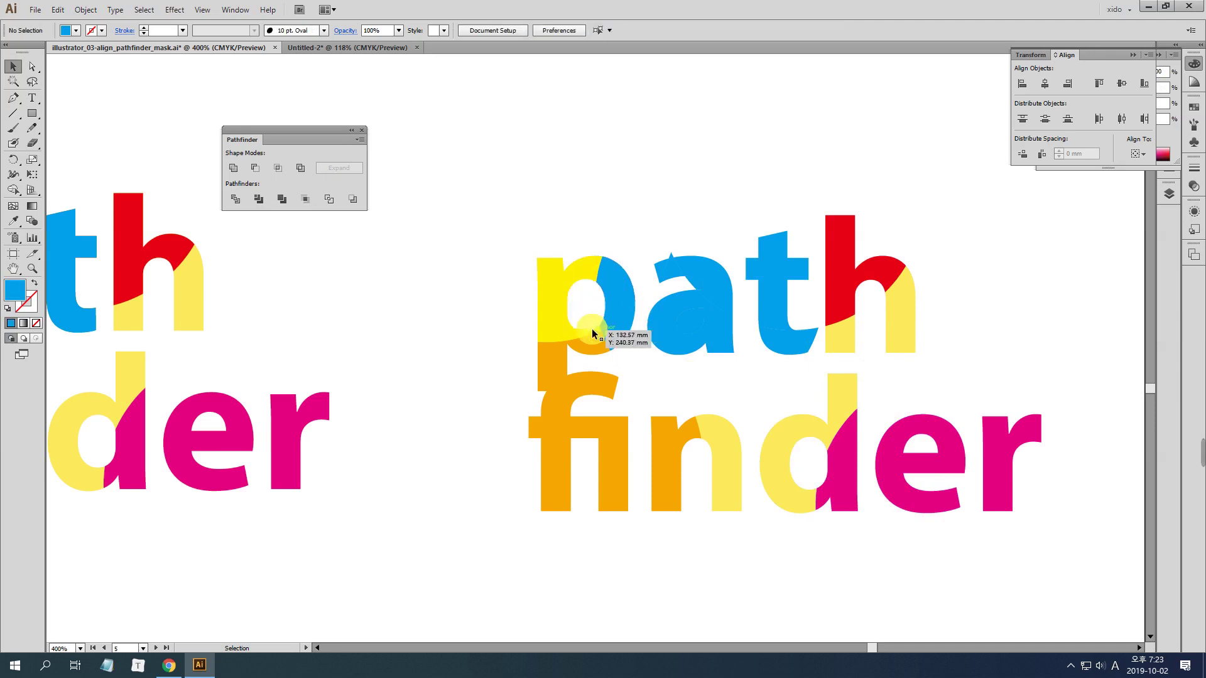
- Delete the blue fragments above the "a" and inside its notch and counter
click(671, 258)
key(Delete)
click(698, 289)
key(Delete)
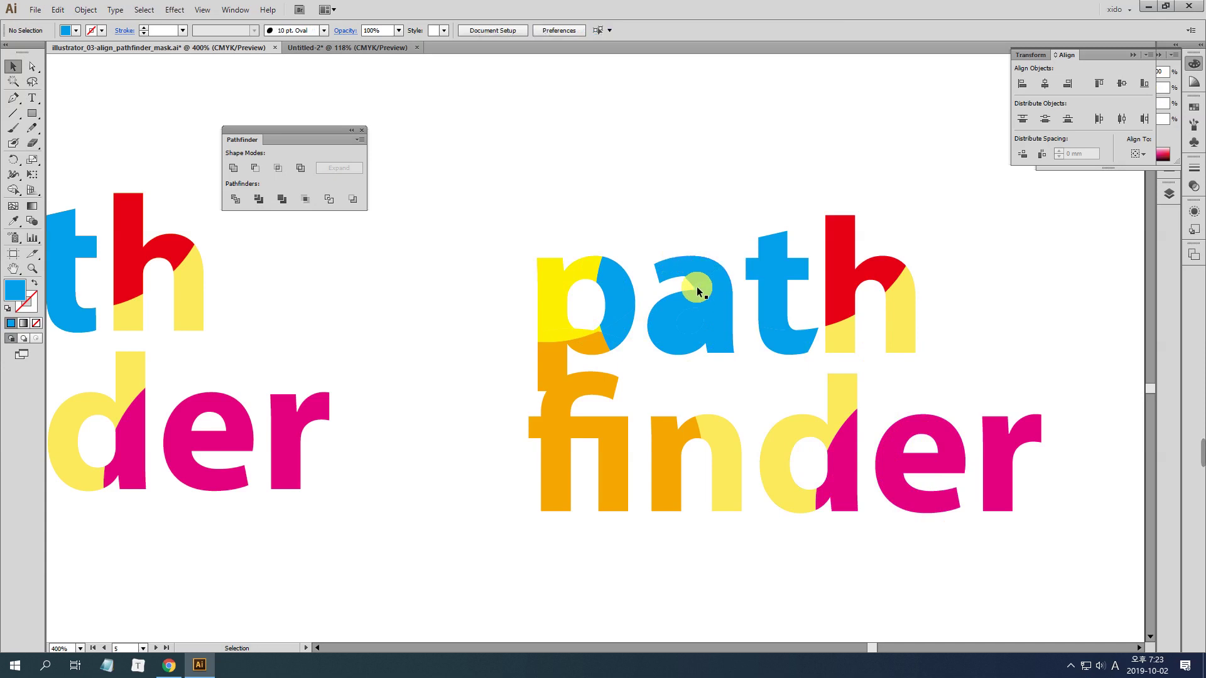
click(691, 326)
key(Delete)
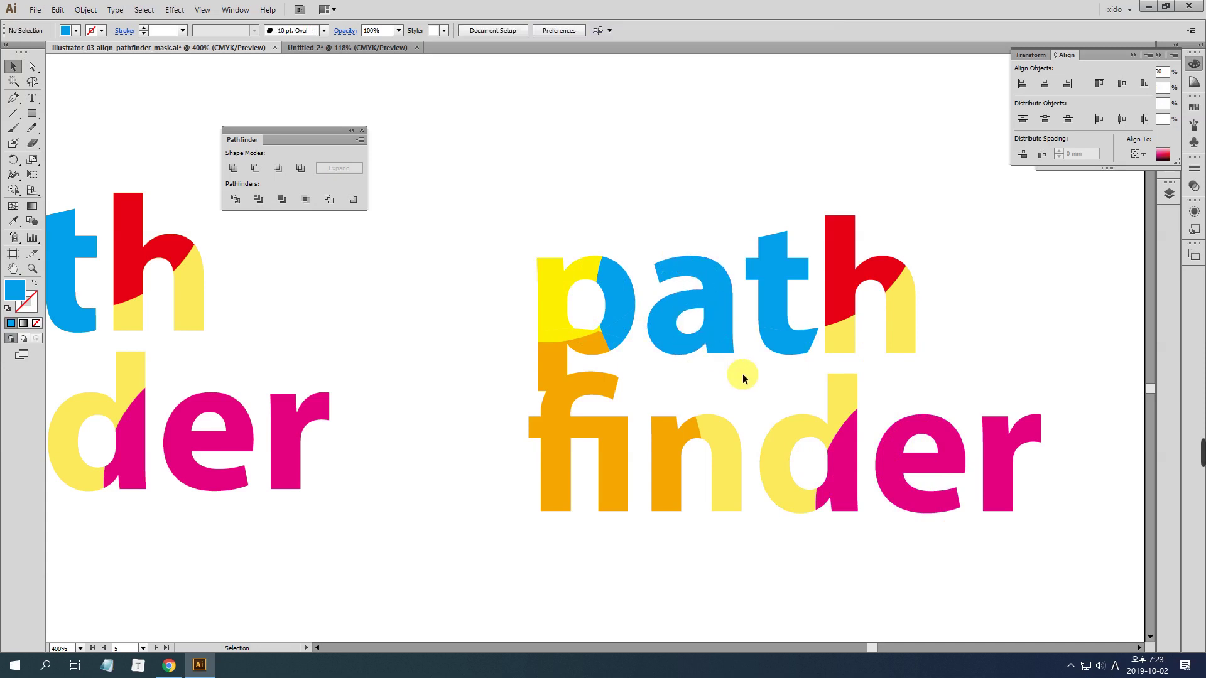
- Delete the small yellow sliver at the bottom of the "p" counter
key(ctrl+space)
drag(533, 243, 681, 387)
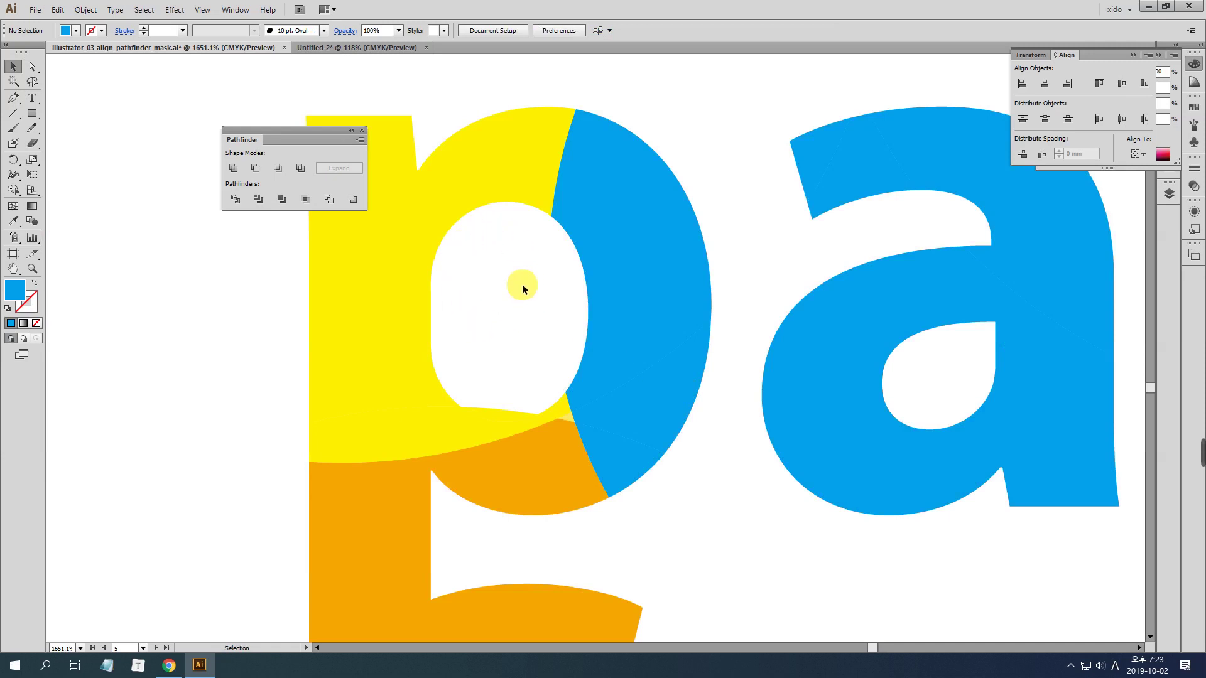
click(493, 414)
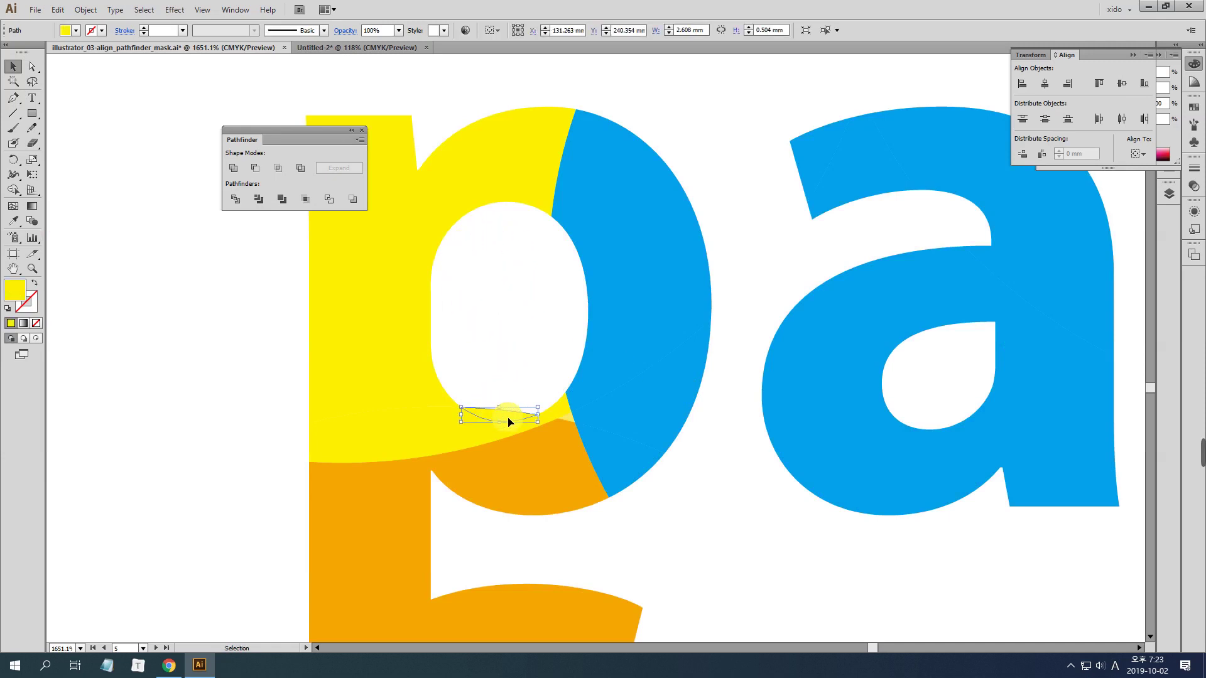
click(736, 384)
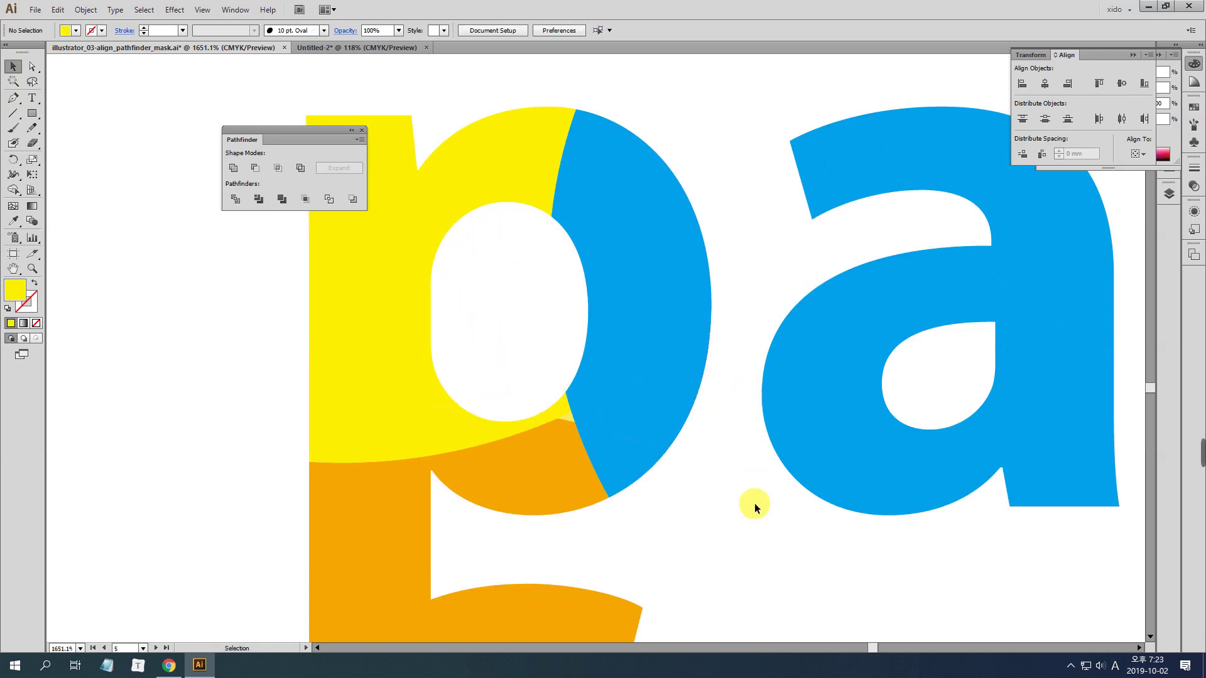
- Check the pieces in Outline view and delete the invisible unfilled path inside the "d" counter
key(ctrl+y)
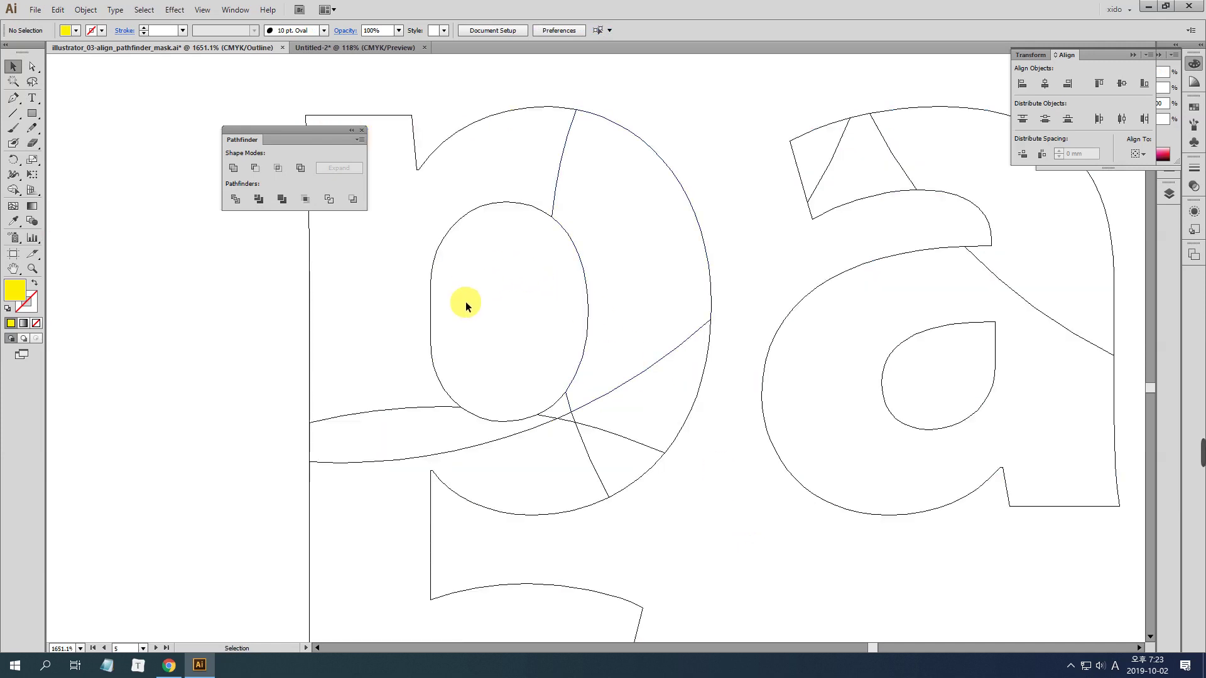
drag(935, 523, 603, 211)
drag(953, 441, 522, 267)
drag(808, 504, 693, 314)
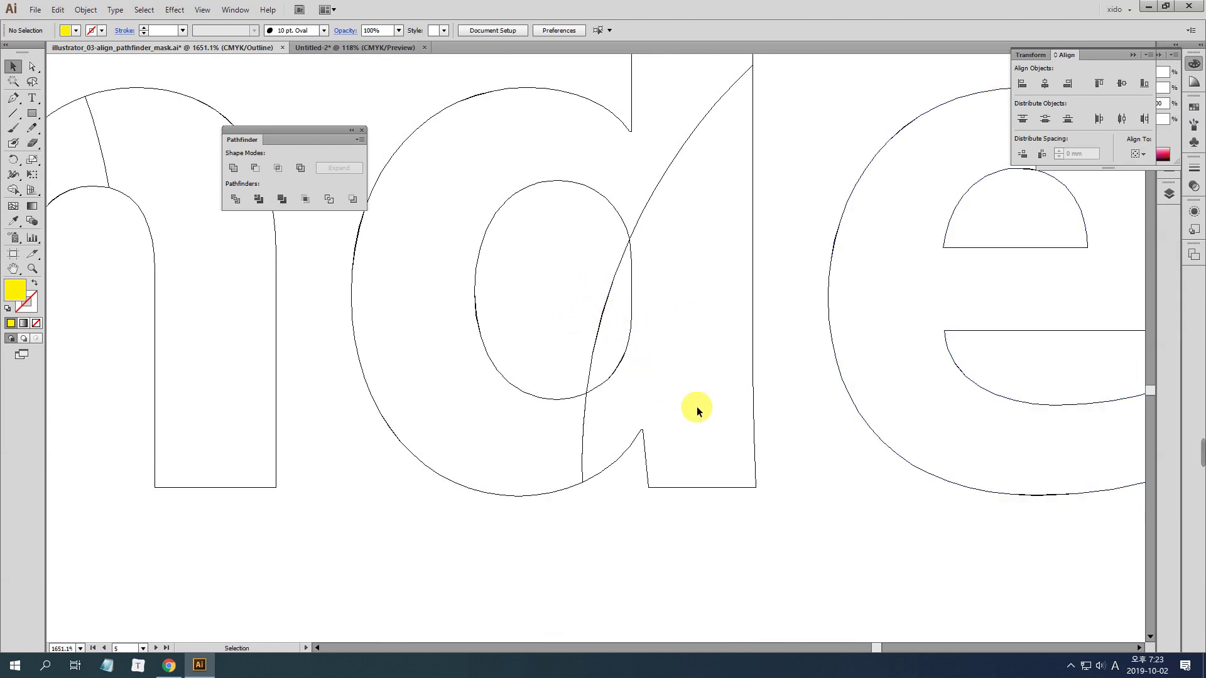
key(a)
key(ctrl+y)
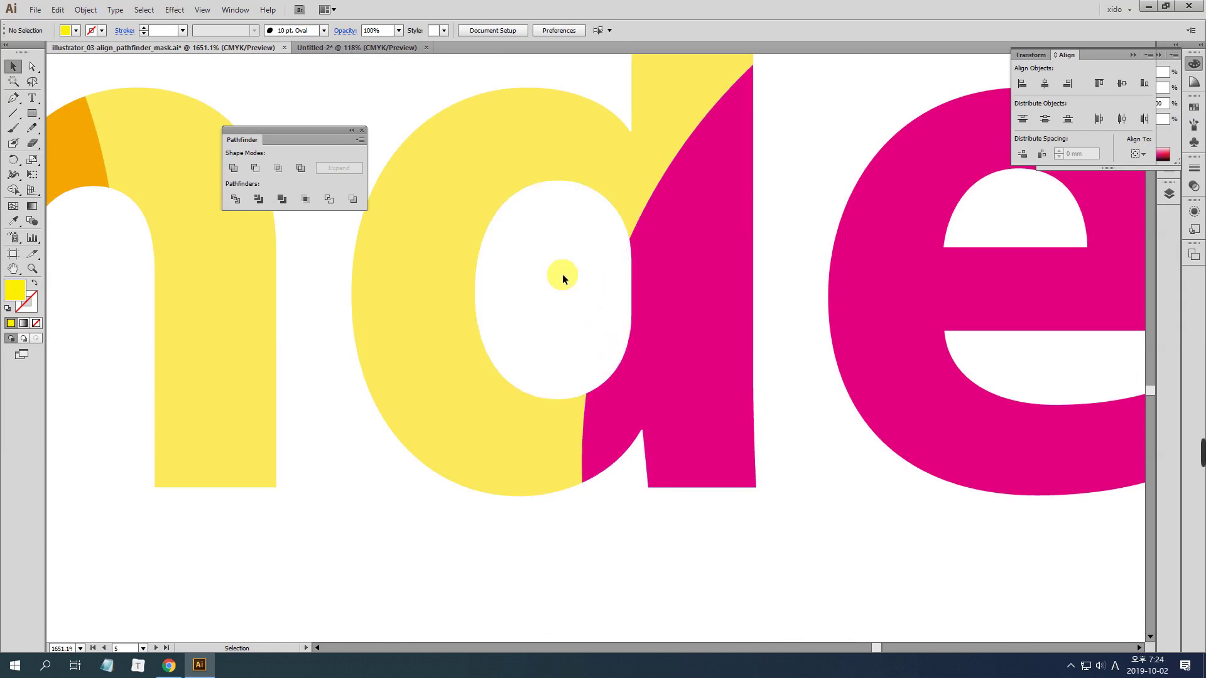
key(ctrl+y)
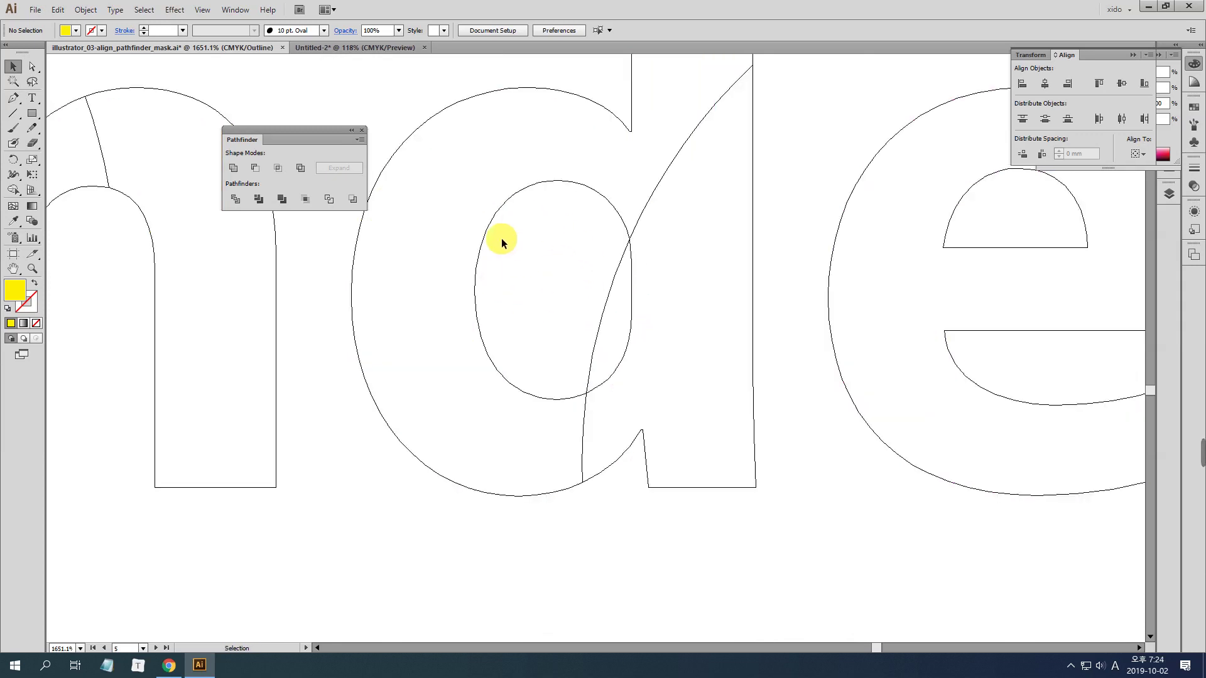
click(603, 306)
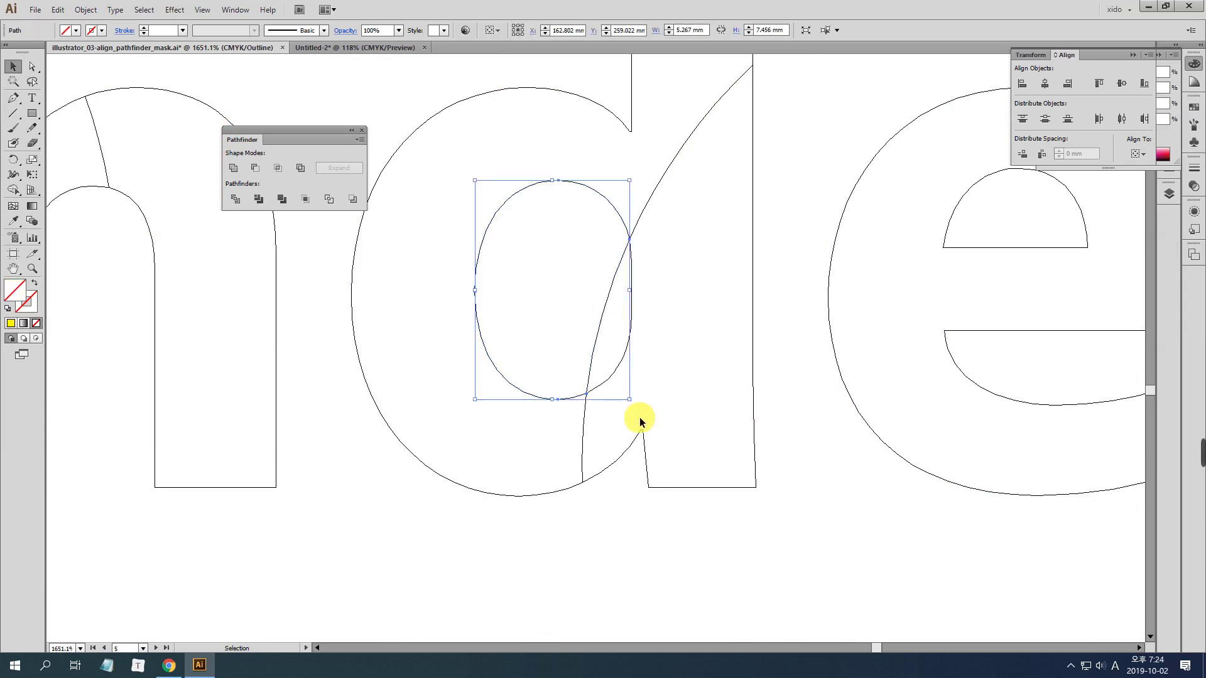
key(ctrl+y)
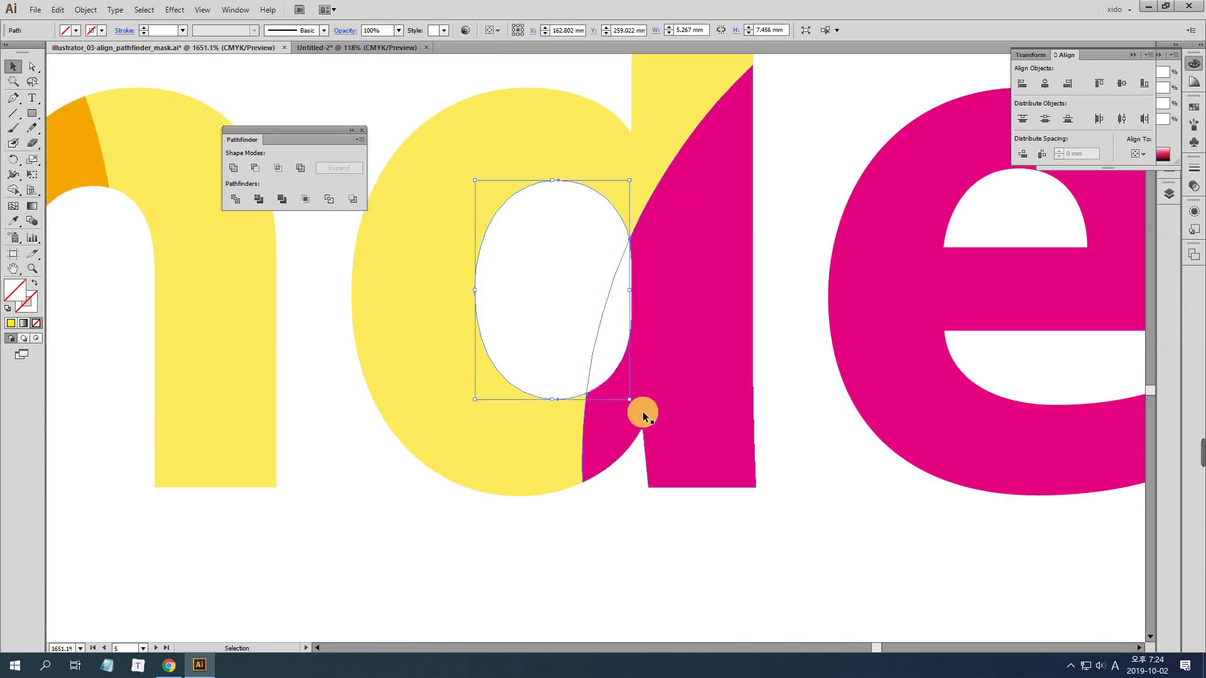
key(Delete)
- Redisplay the Pathfinder controls and place them below the Align controls, clear of the lettering
key(ctrl+minus)
key(ctrl+minus)
key(ctrl+minus)
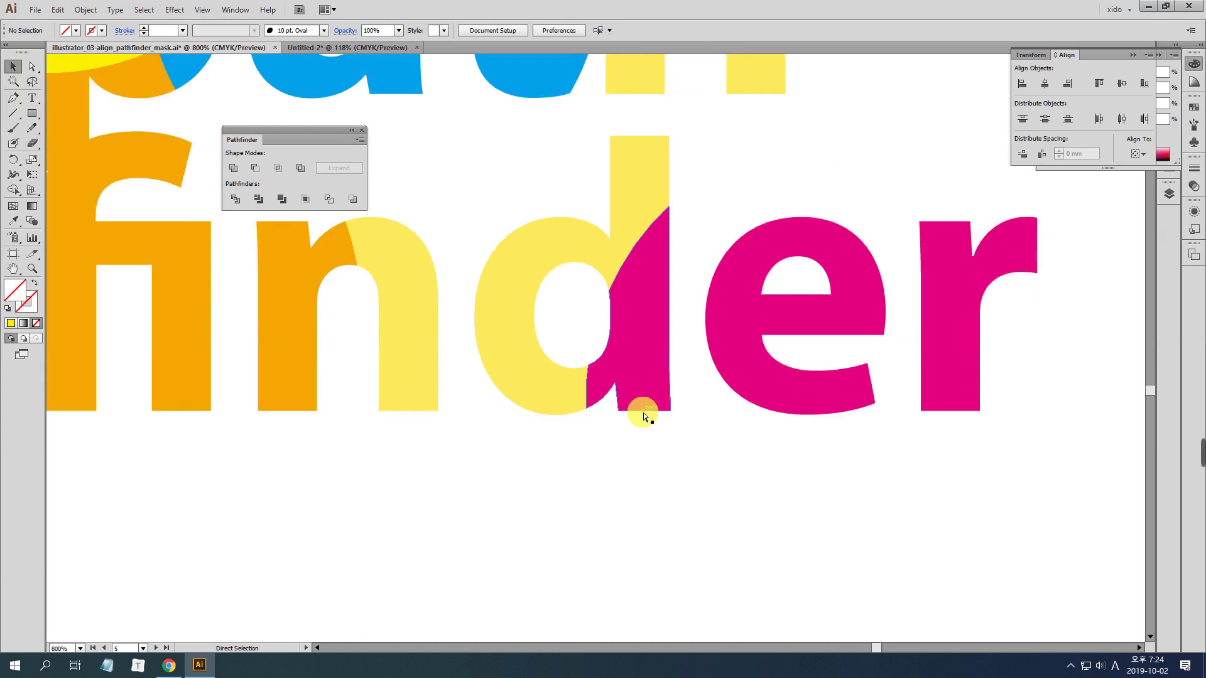
key(ctrl+minus)
key(ctrl+minus)
key(ctrl+minus)
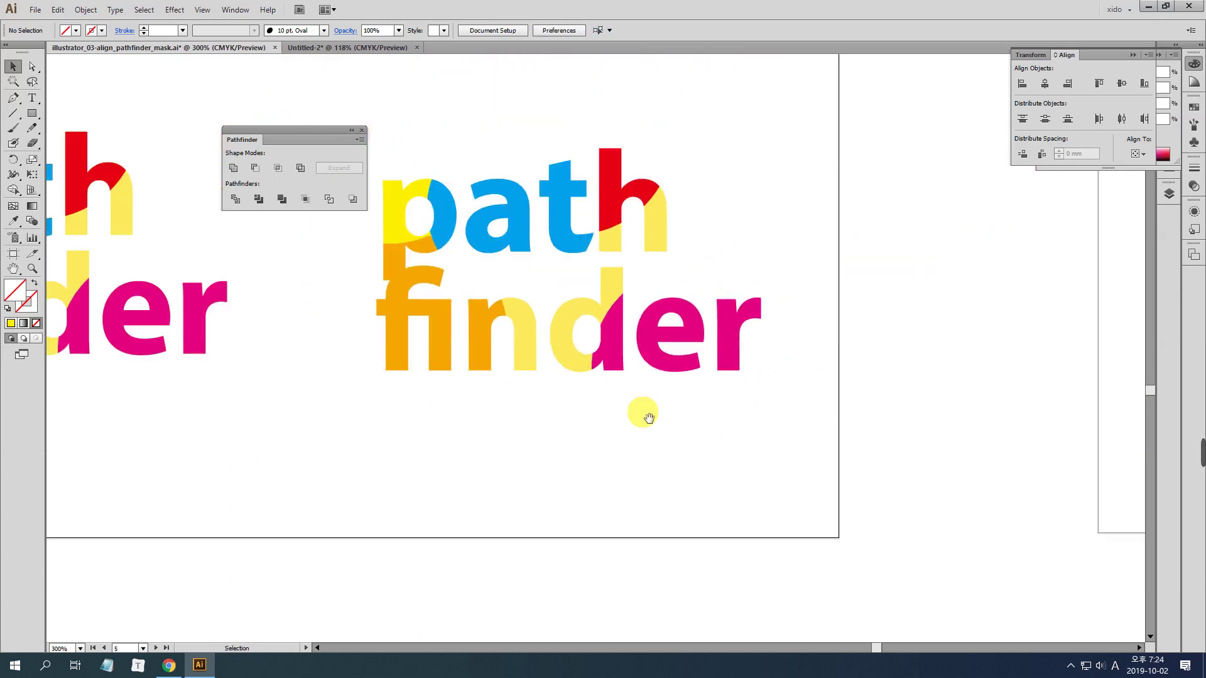
drag(649, 418, 678, 443)
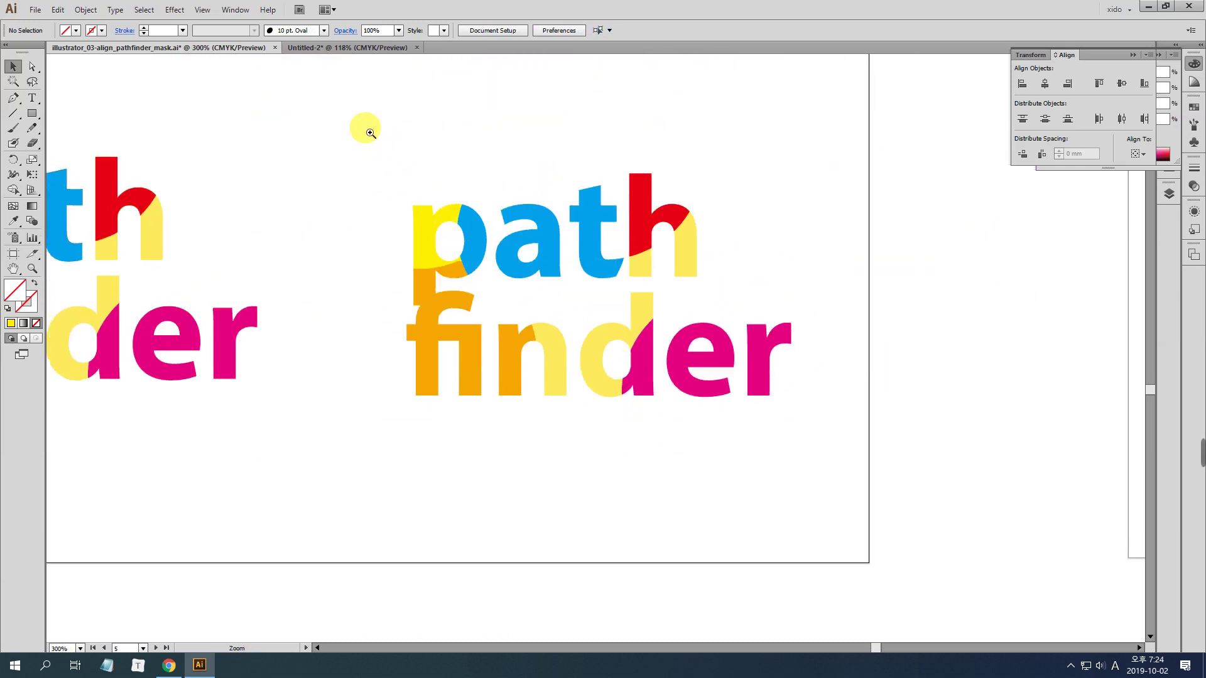
drag(371, 133, 891, 458)
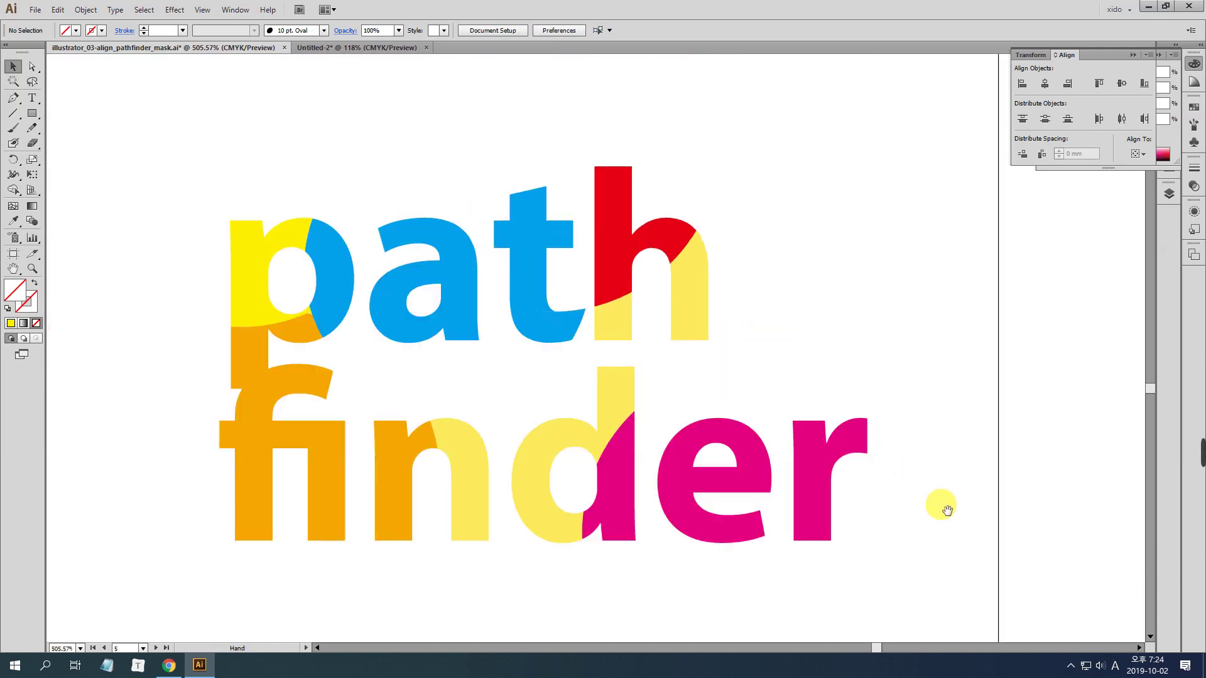
drag(945, 507, 972, 491)
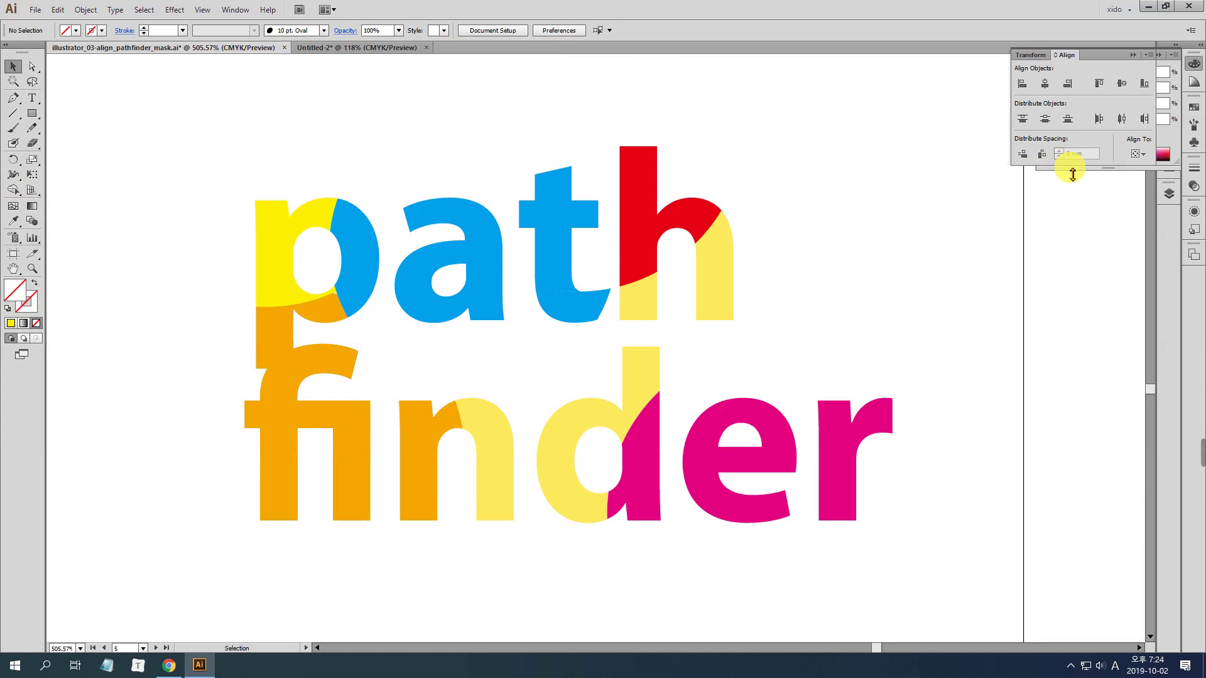
key(ctrl+shift+F9)
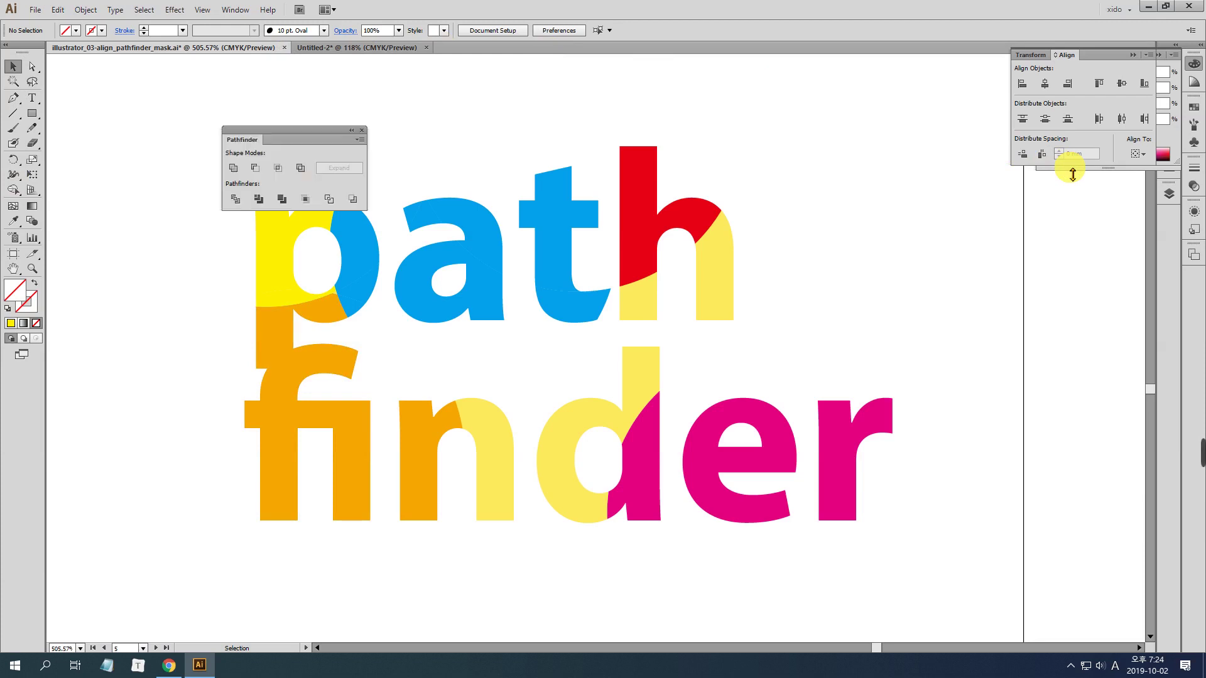
drag(310, 128, 1104, 187)
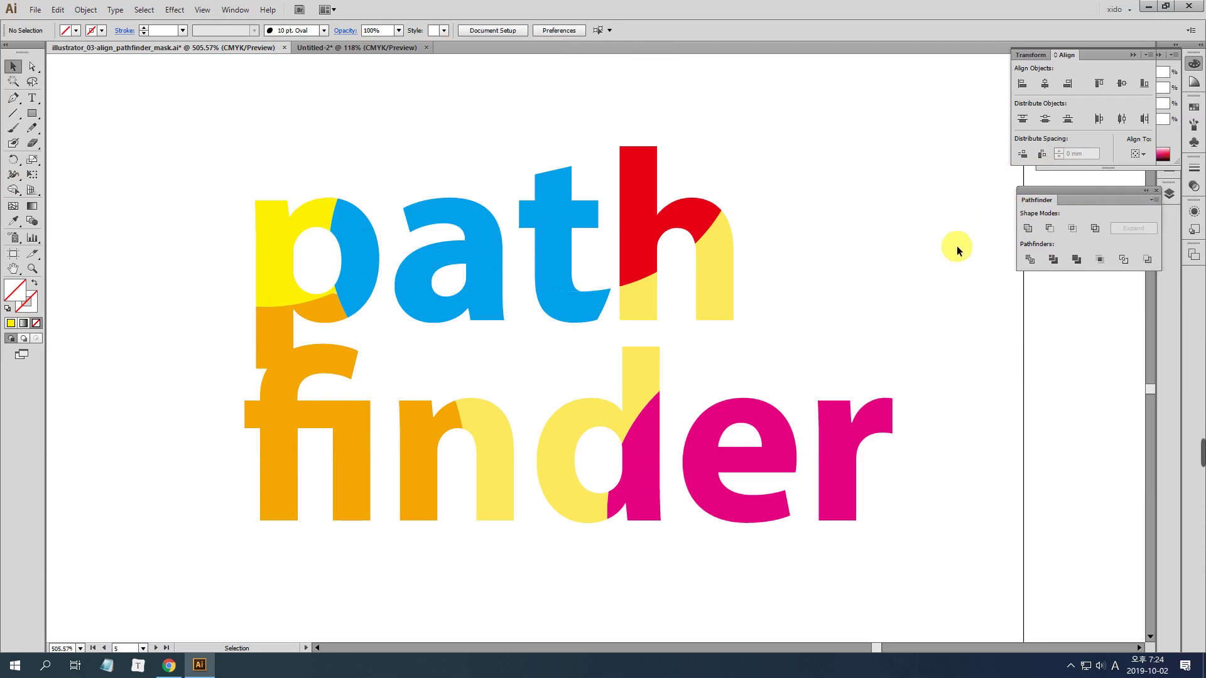
- Examine how the lettering is divided in Outline view and by selecting its orange pieces and the blue pieces of the "a"
key(ctrl+y)
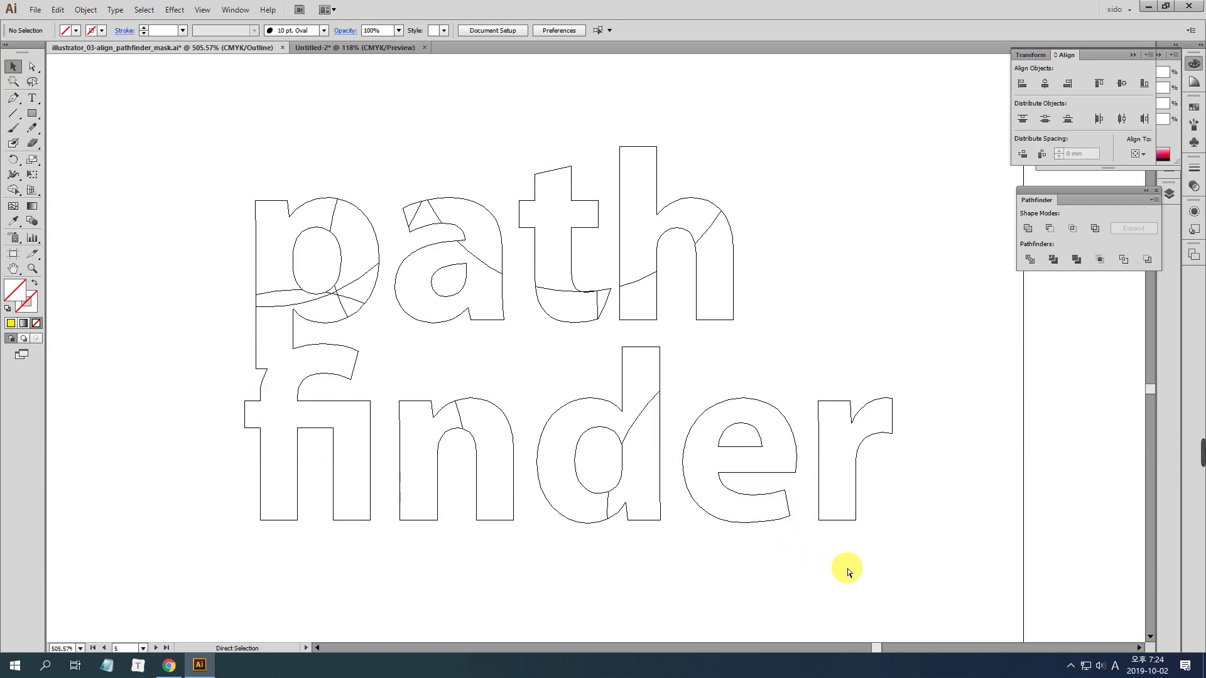
key(ctrl+y)
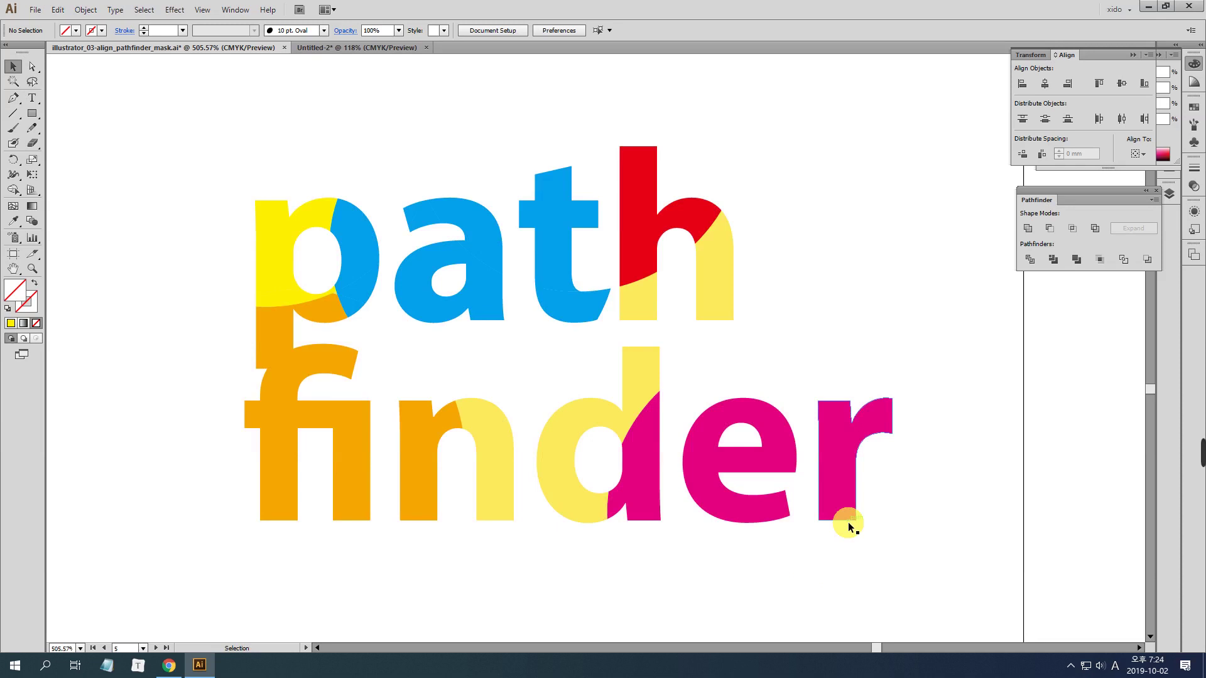
click(364, 420)
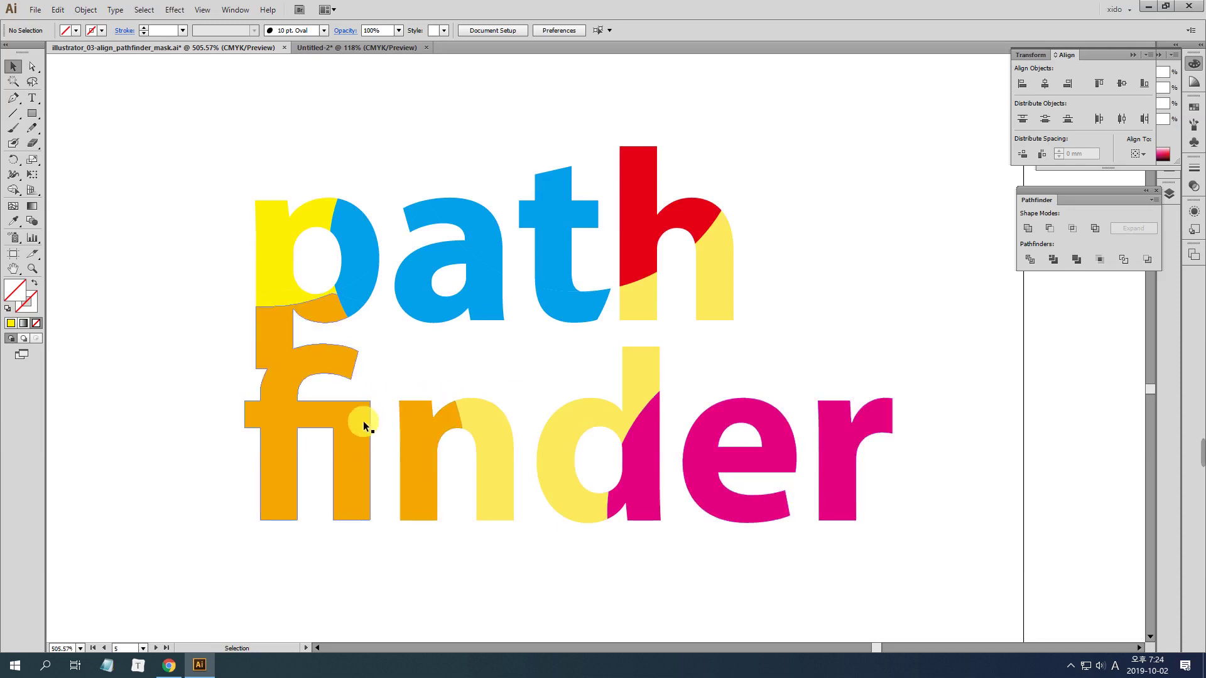
shift+click(401, 424)
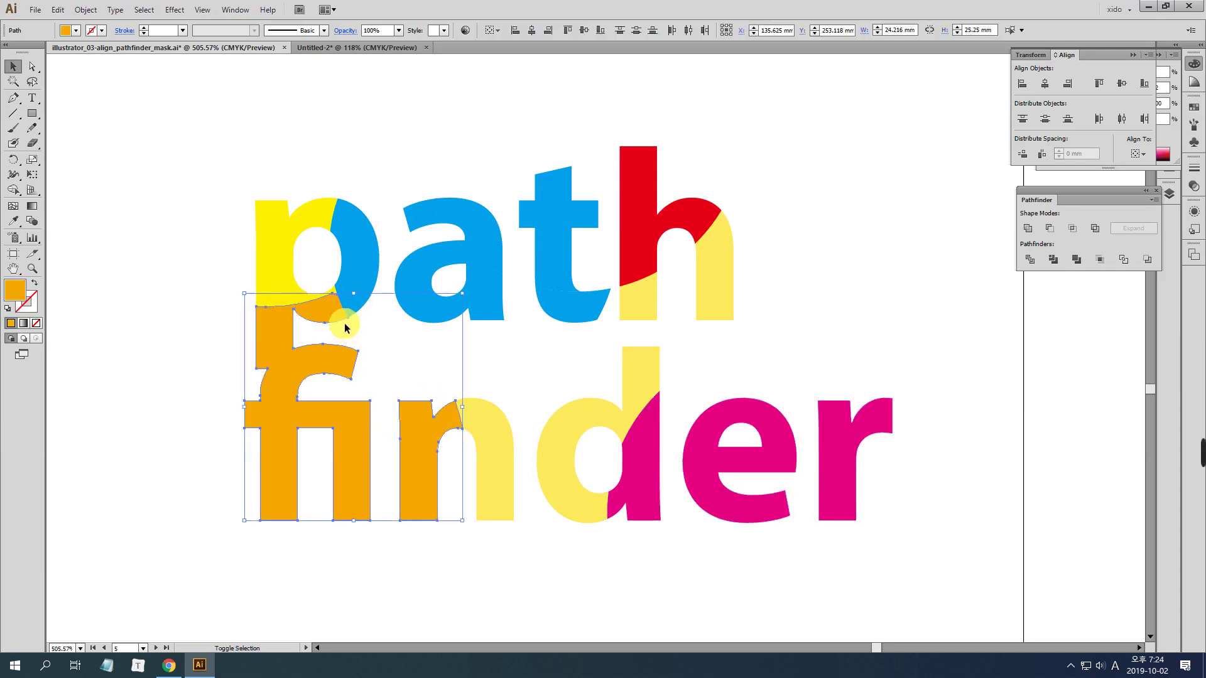
click(398, 349)
click(423, 295)
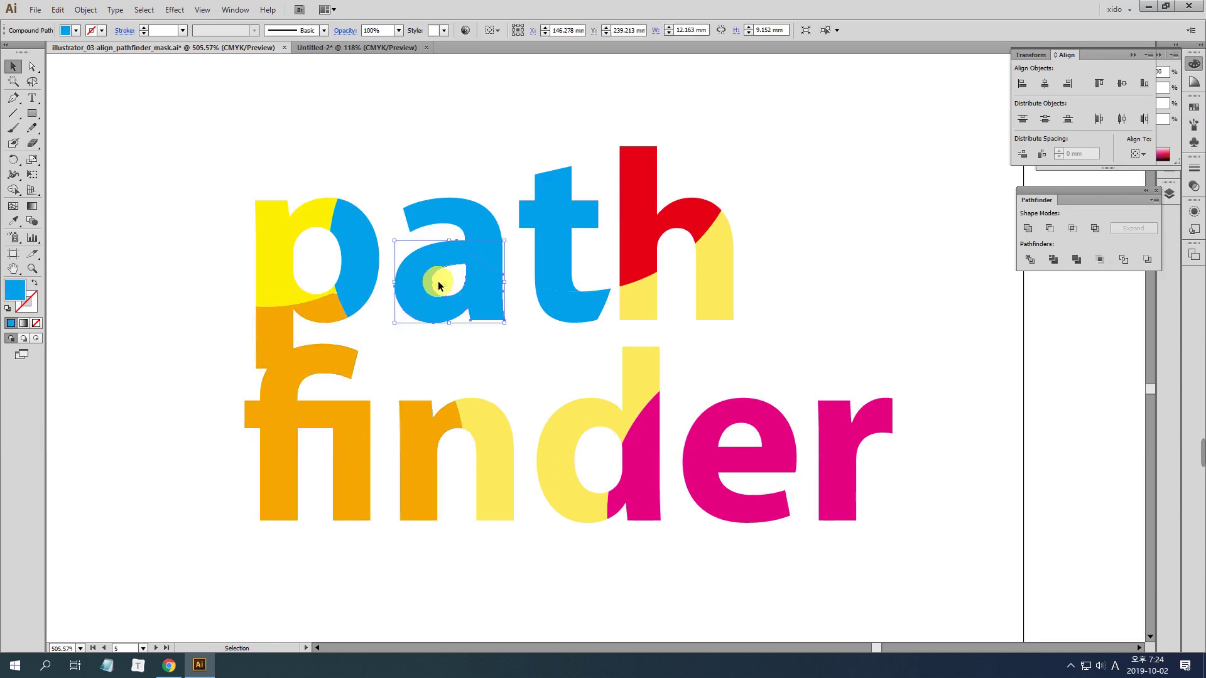
shift+click(415, 220)
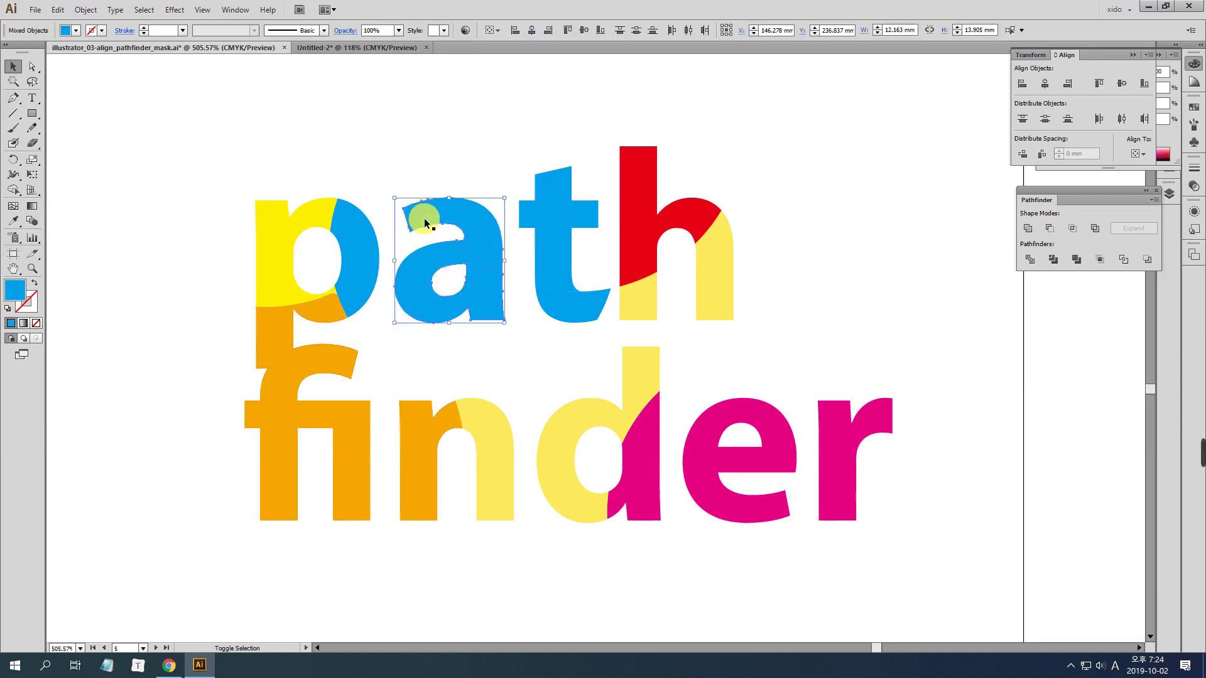
click(589, 360)
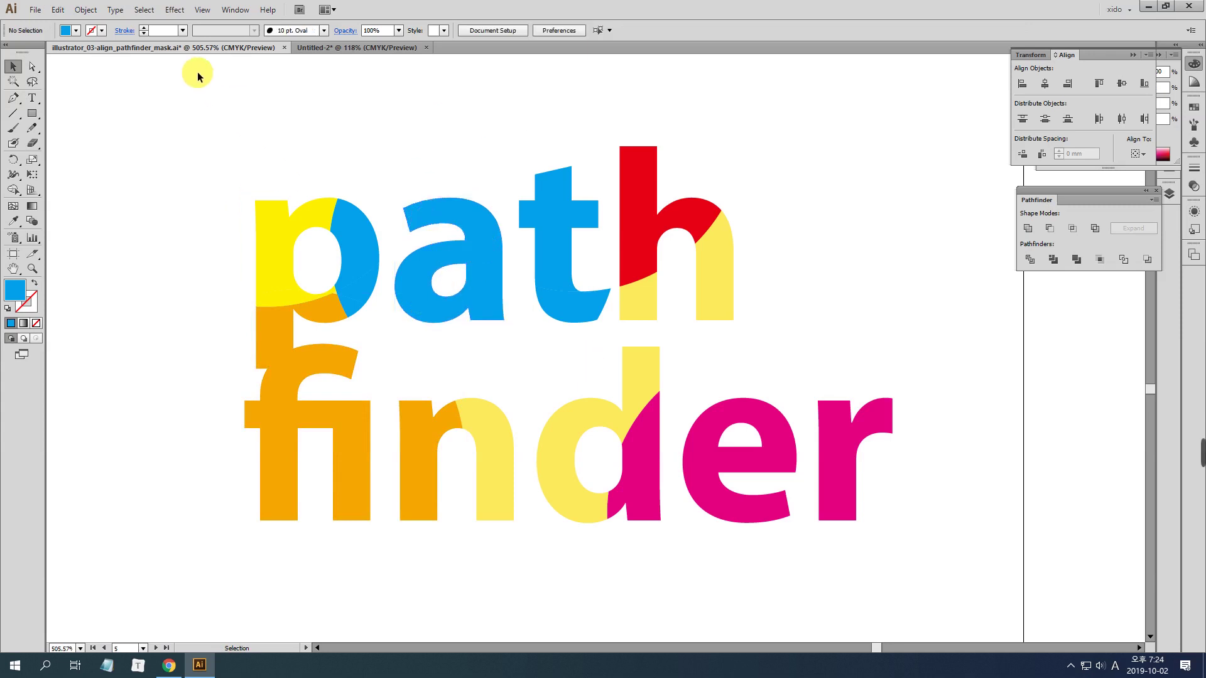
- Select every piece of the "path finder" lettering and group them
drag(197, 73, 957, 542)
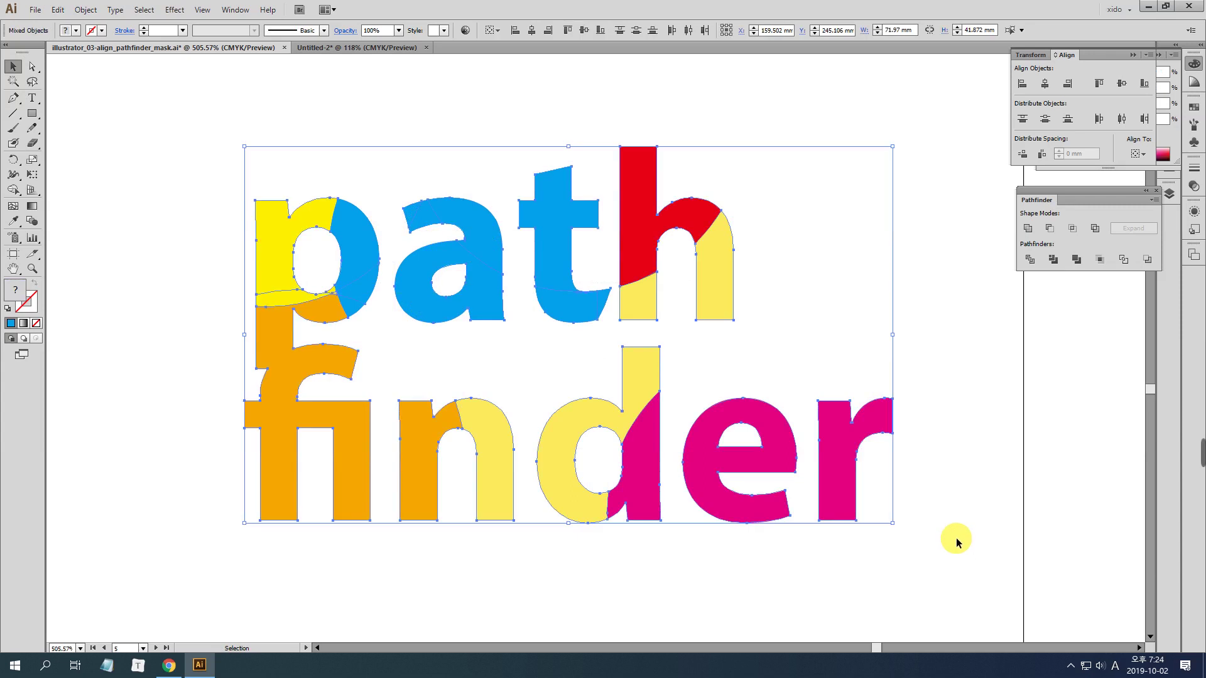
key(a)
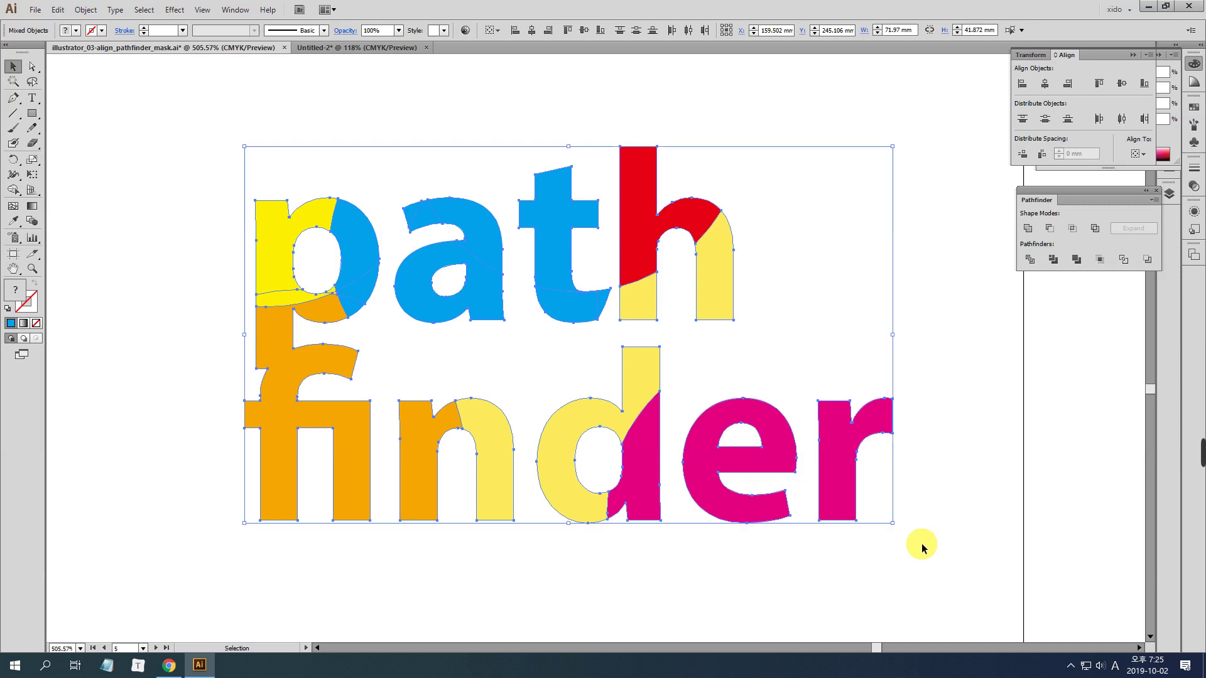
drag(953, 561, 207, 115)
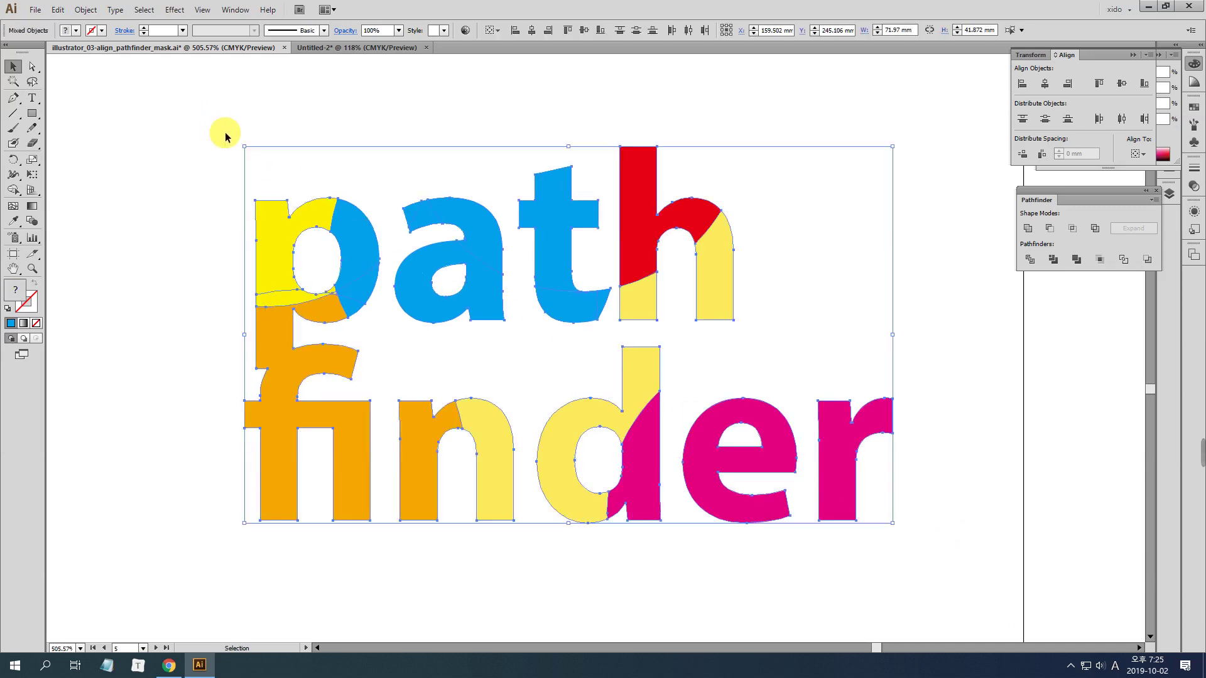
key(v)
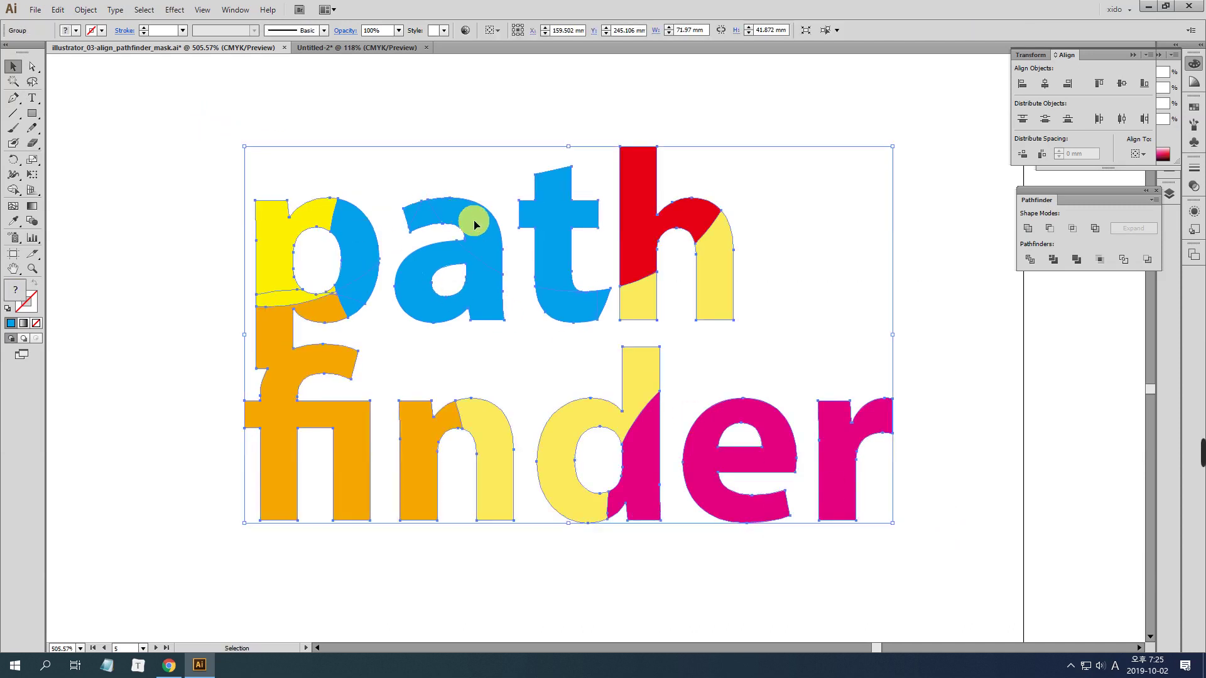
click(86, 10)
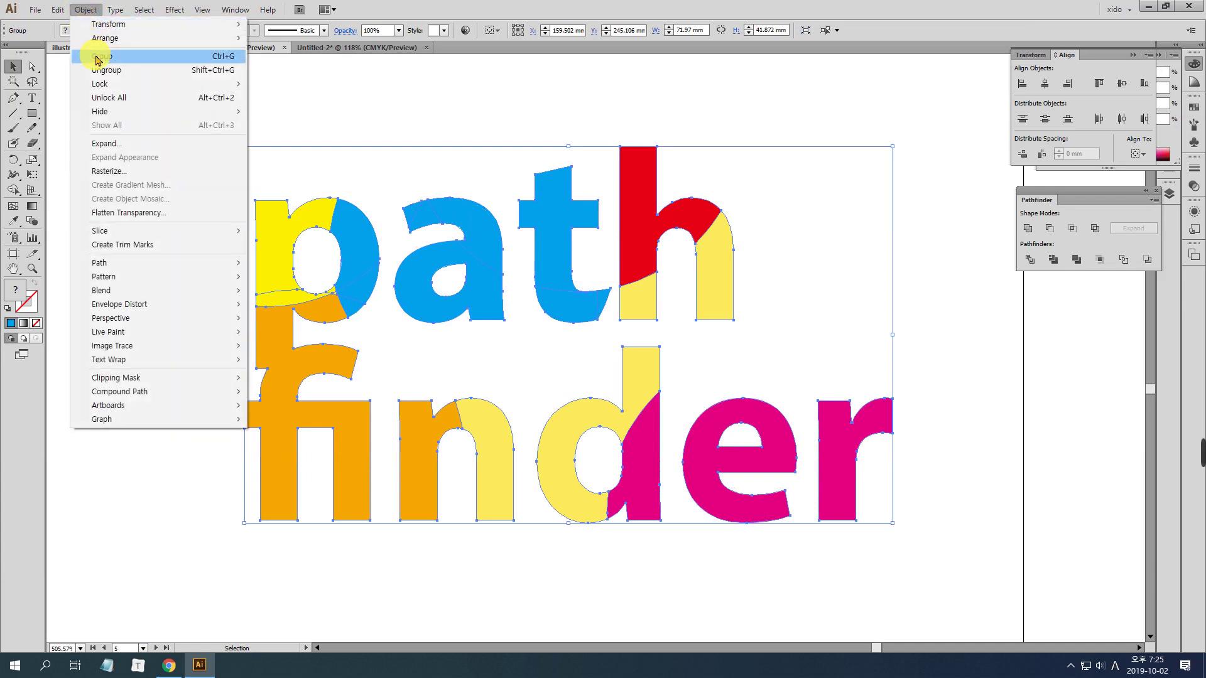
click(390, 10)
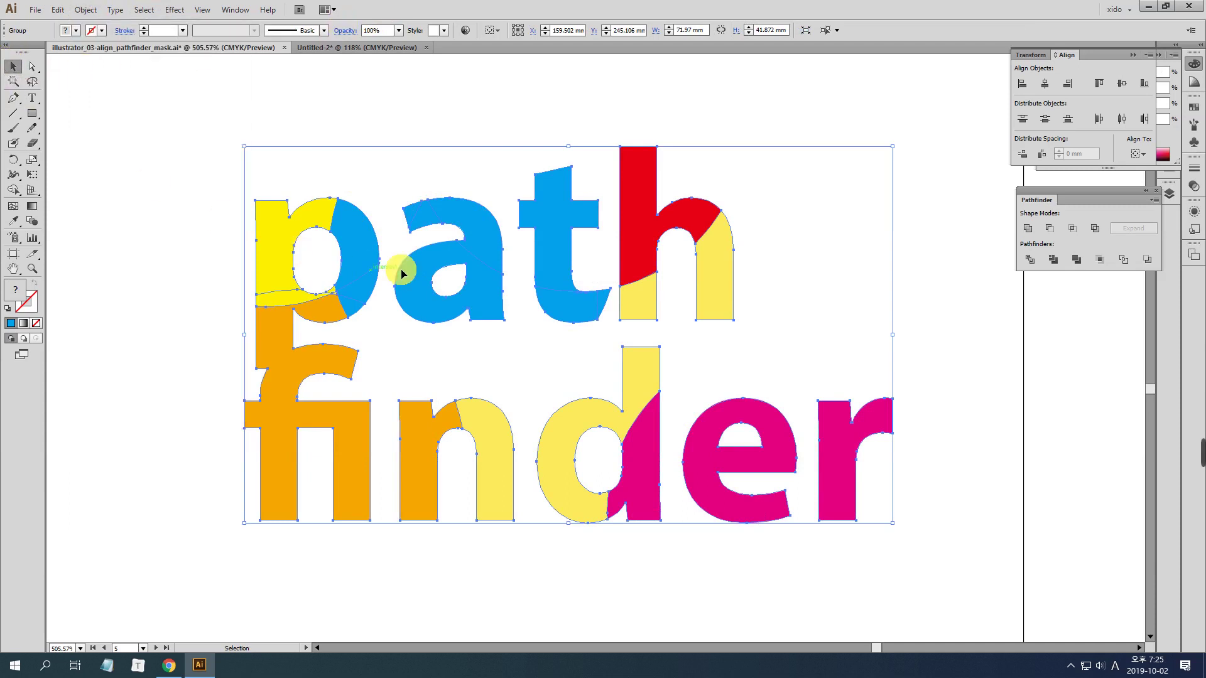
- Isolate the lettering group, select all pieces sharing the yellow fill color of the "p", and unite them
double_click(491, 292)
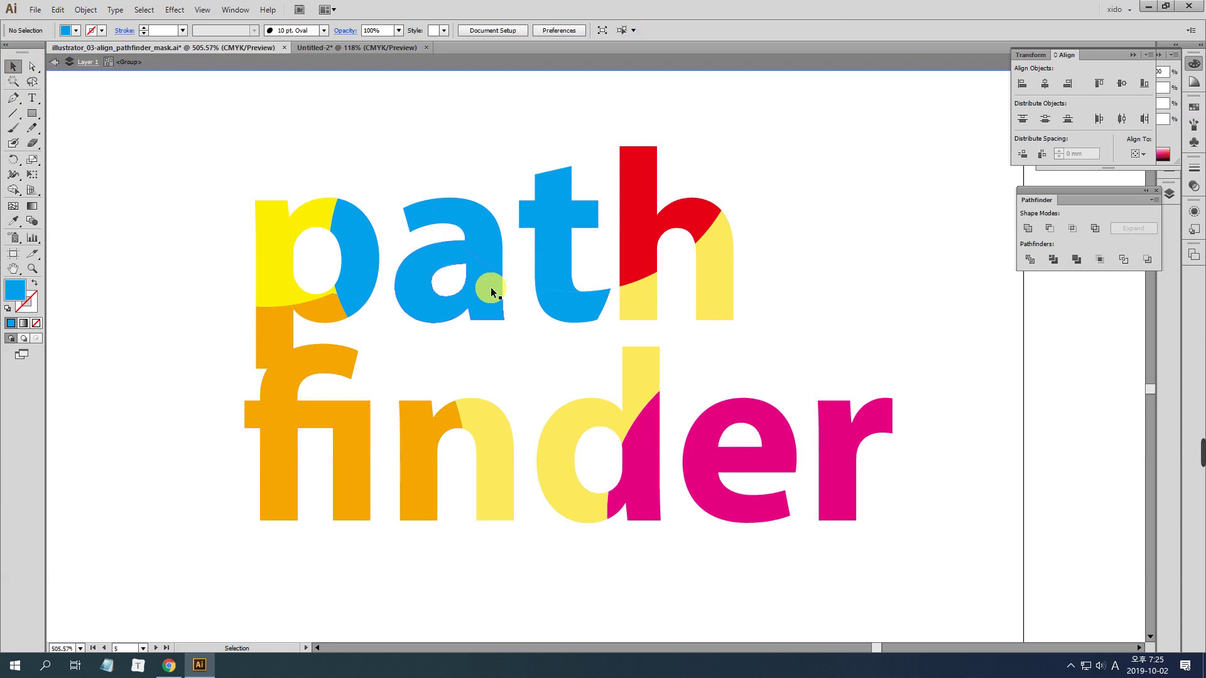
click(263, 225)
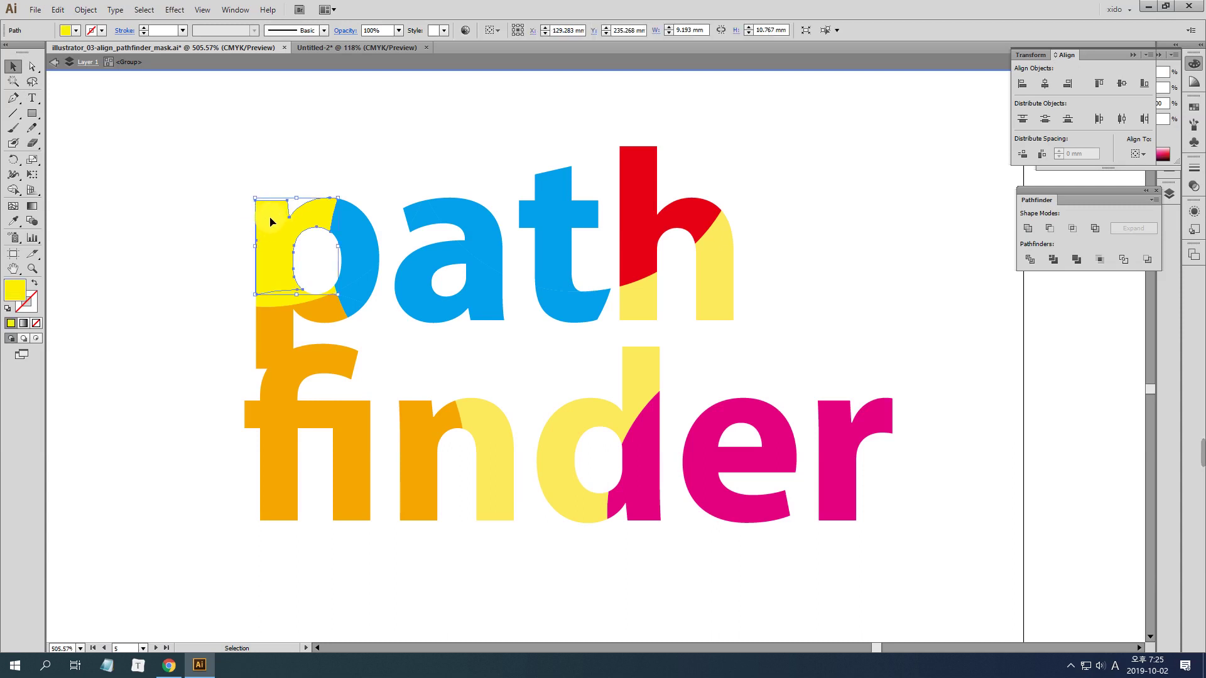
click(171, 12)
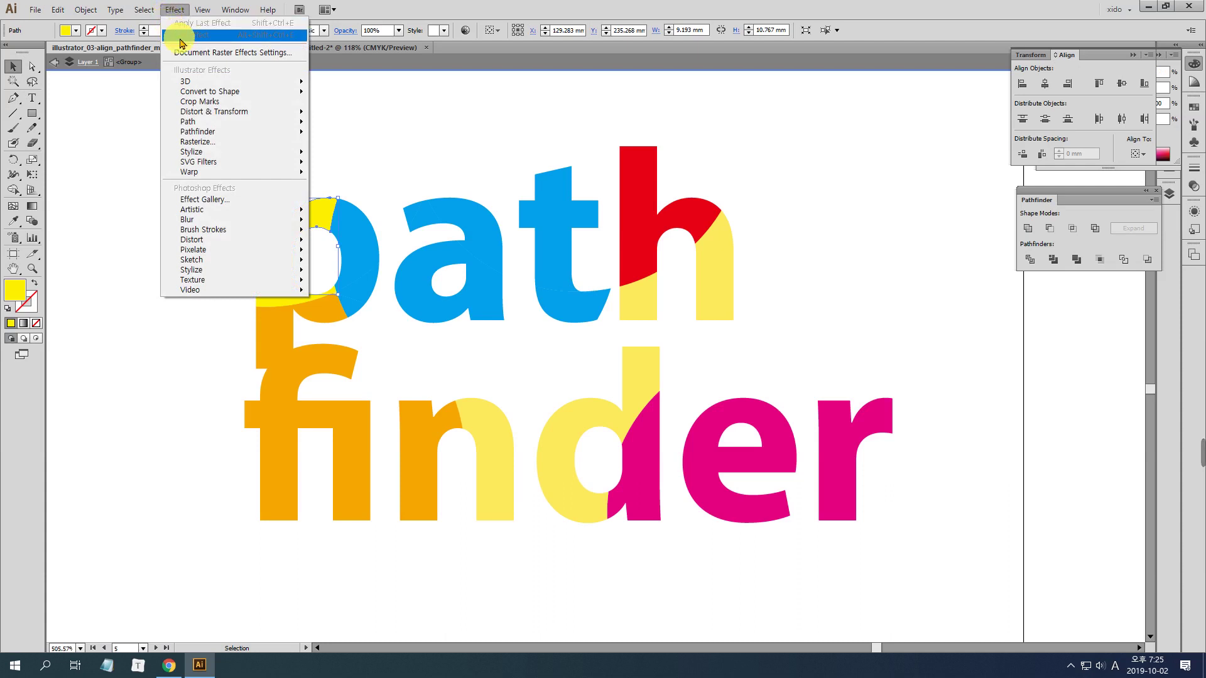
mouse_move(146, 9)
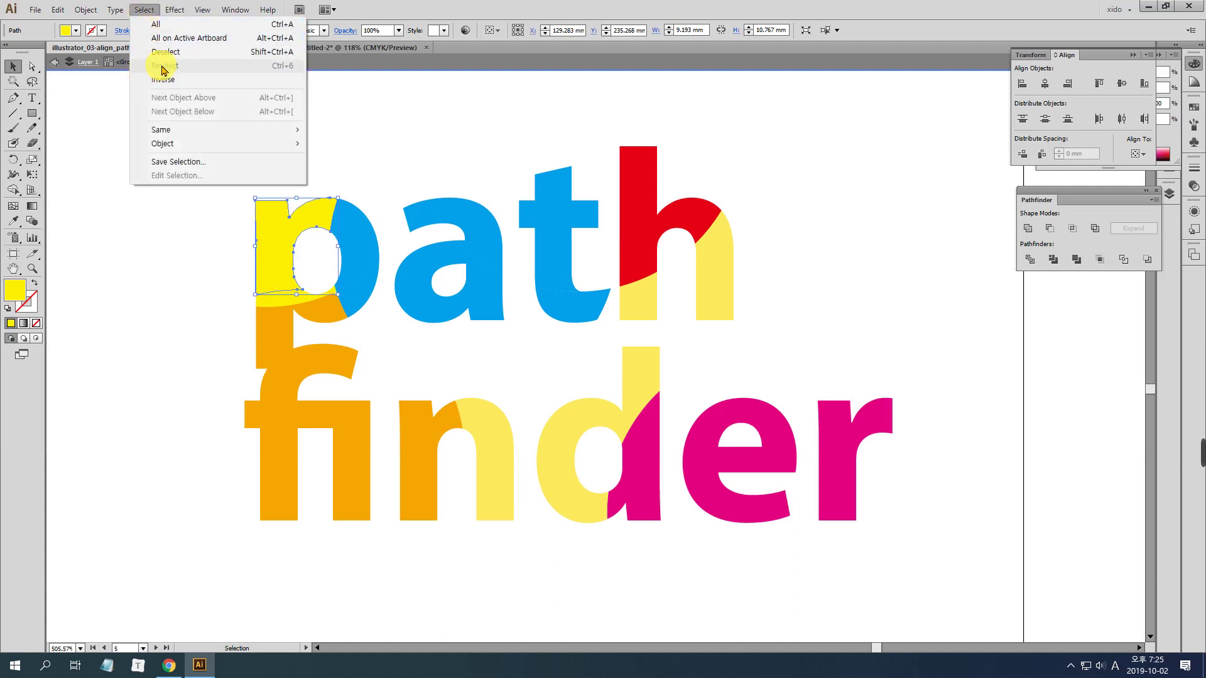
click(273, 223)
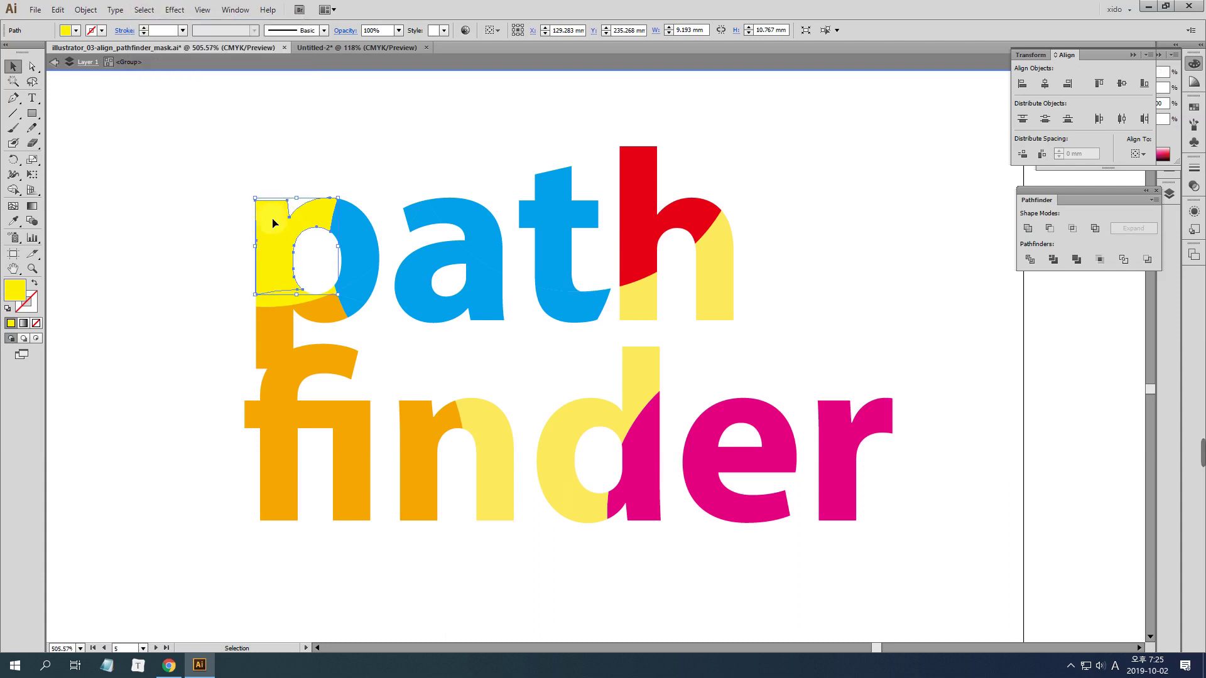
click(144, 10)
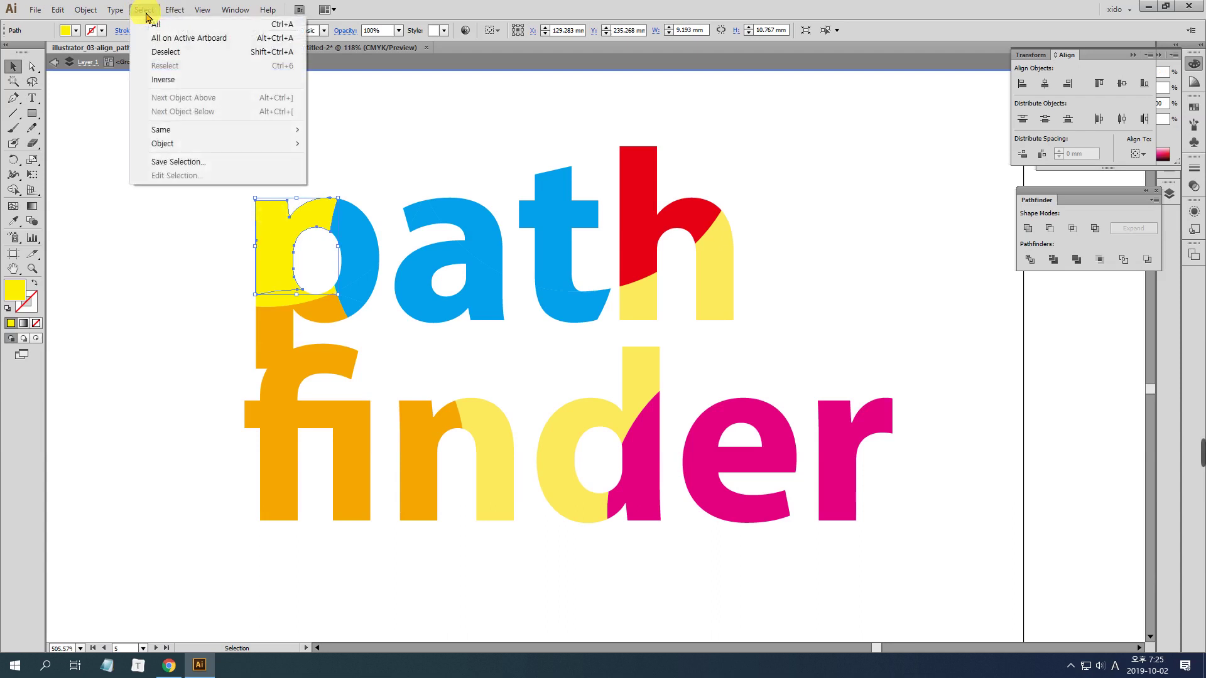
mouse_move(167, 130)
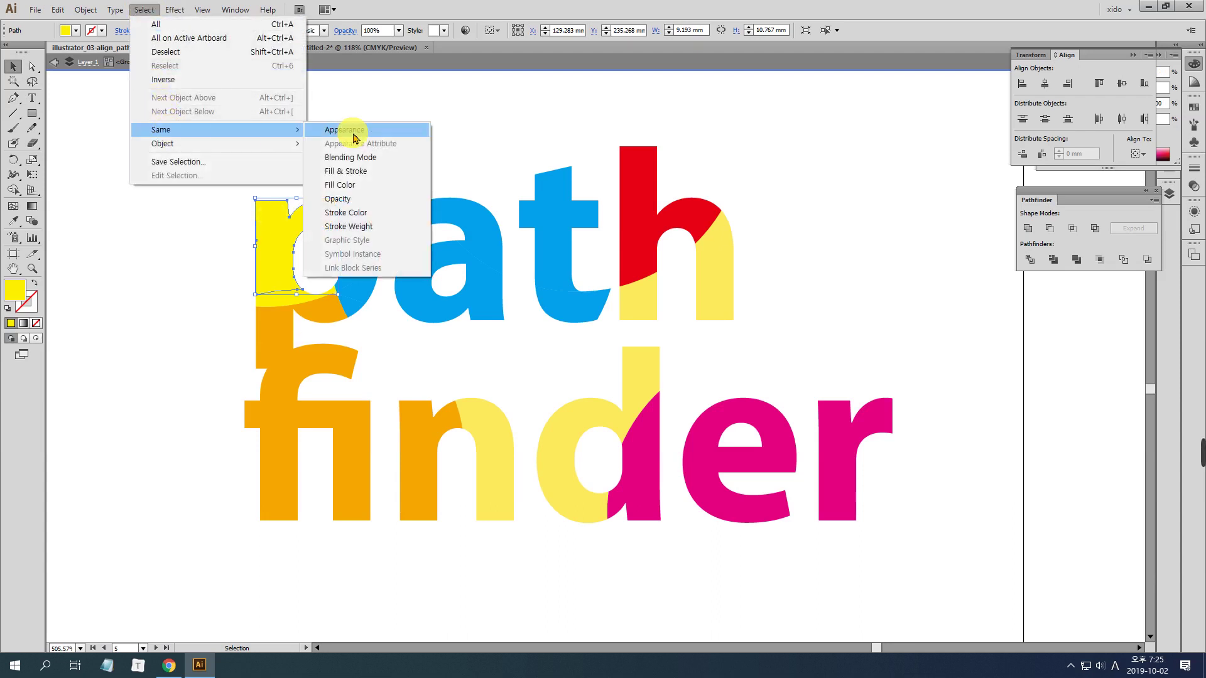
click(356, 189)
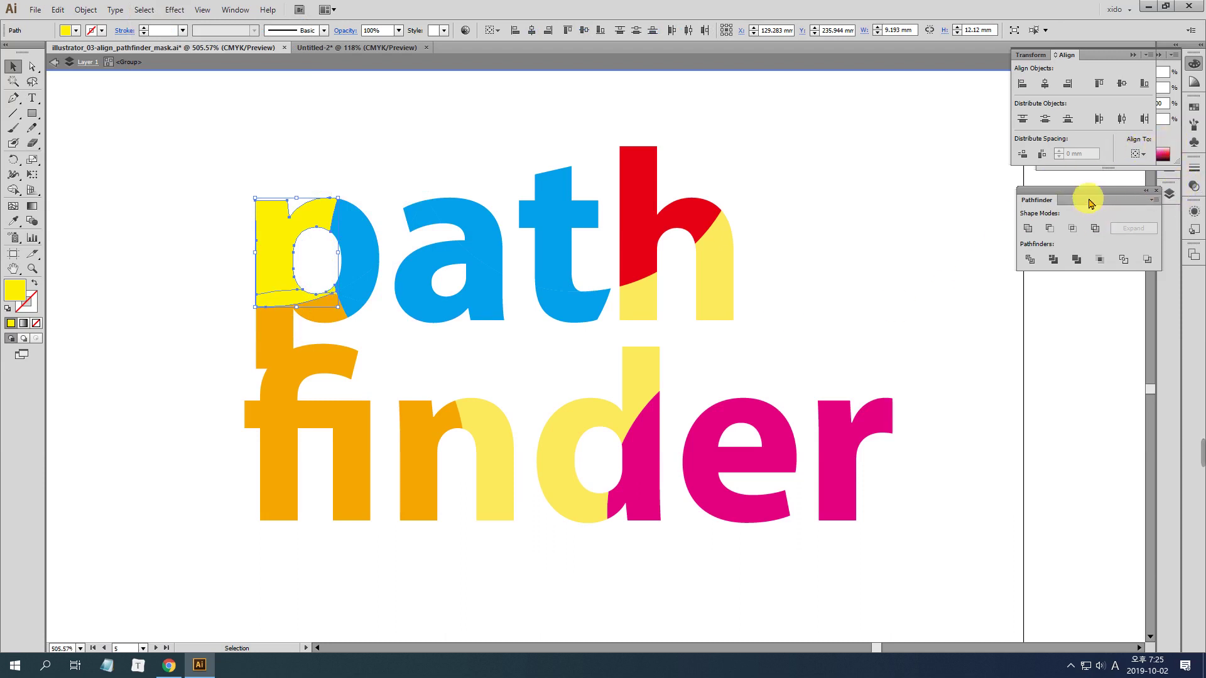
drag(1090, 198, 819, 211)
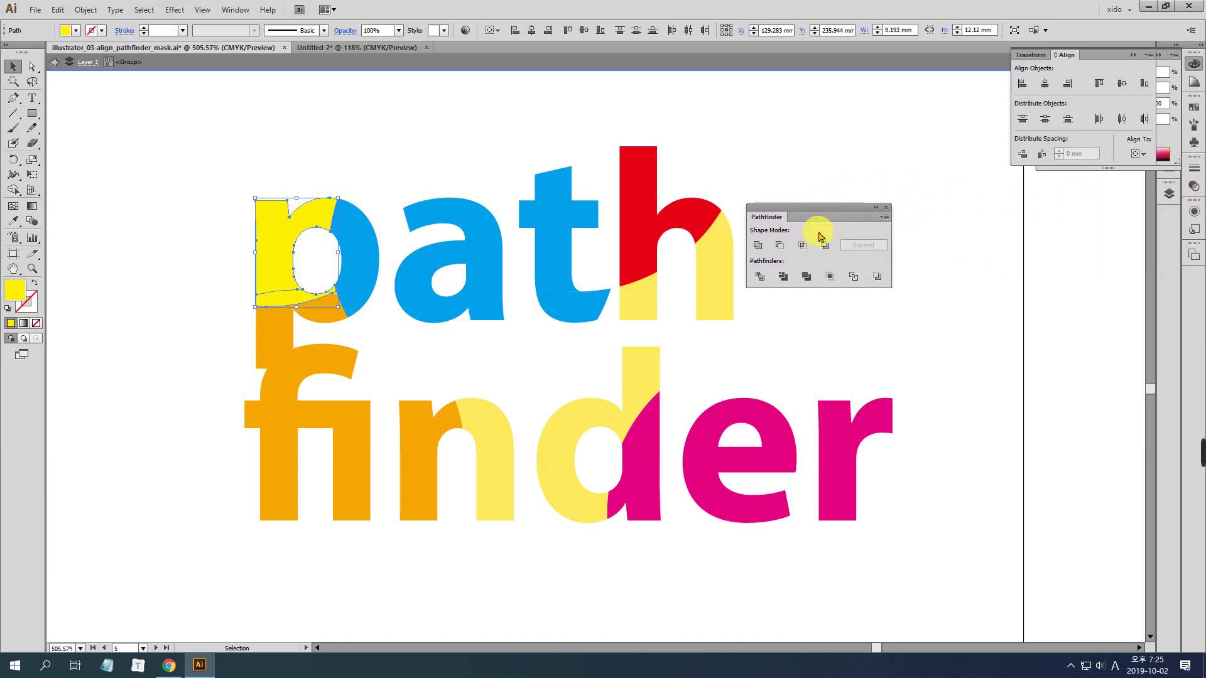
click(764, 251)
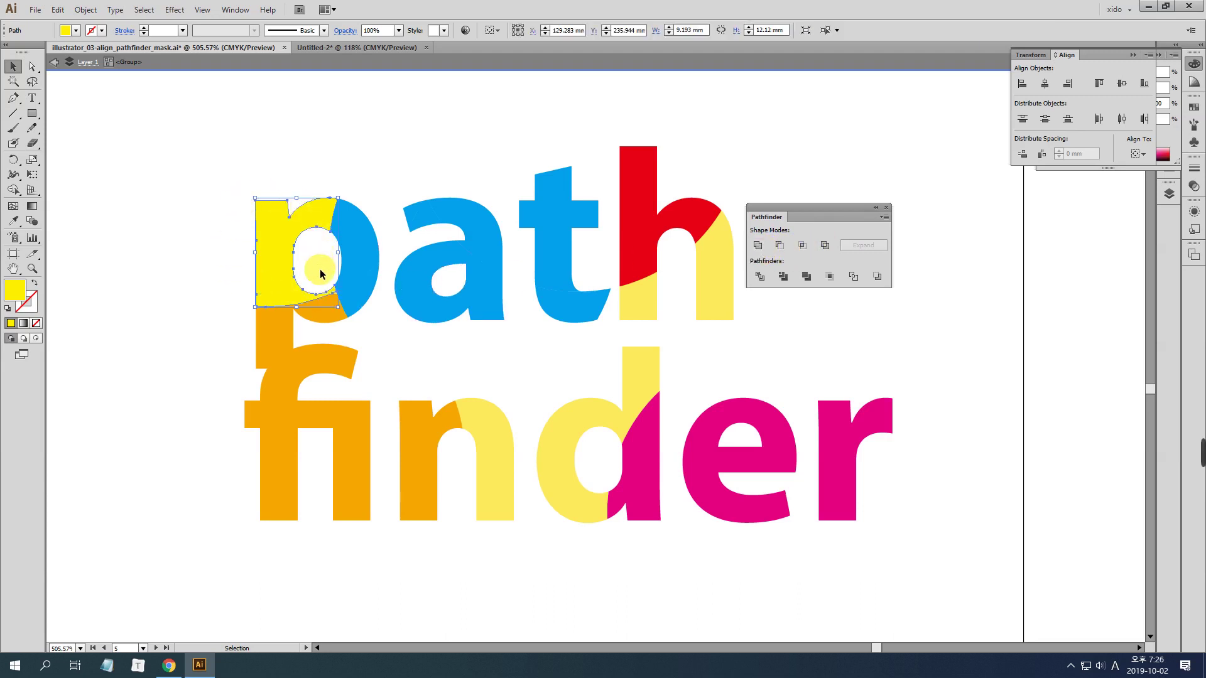
click(435, 172)
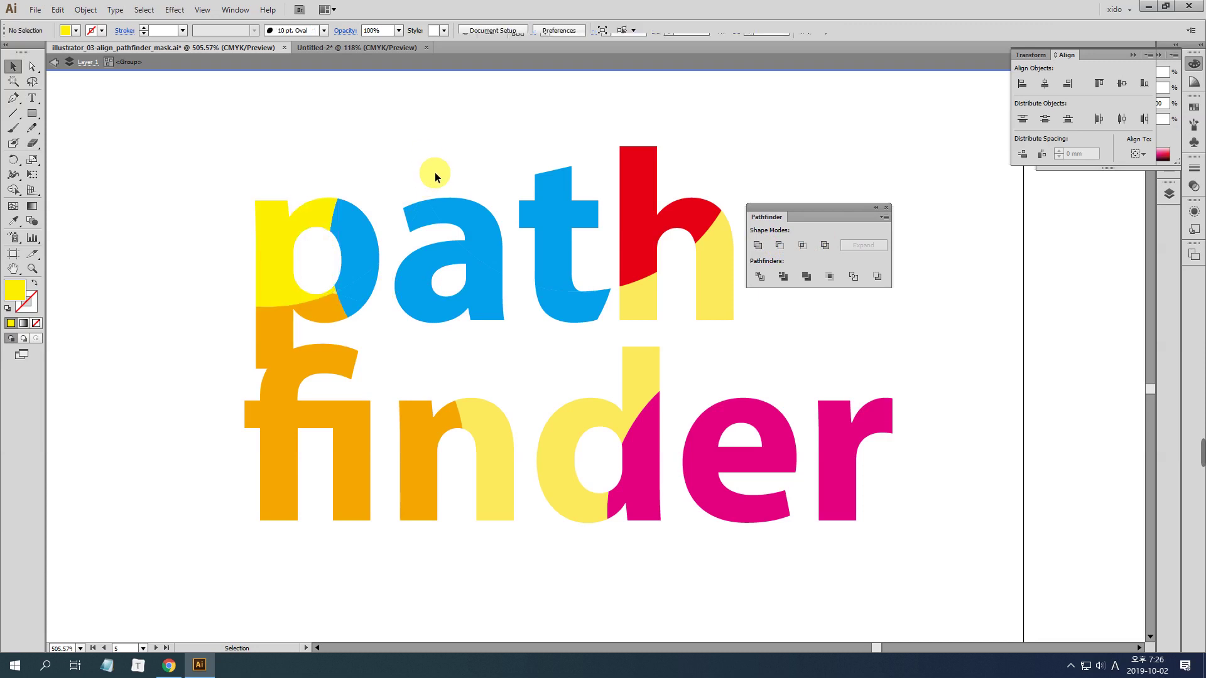
- Select all pieces sharing the blue fill color across the "p", "a" and "t", and unite them
drag(413, 159, 267, 151)
drag(156, 115, 553, 385)
drag(442, 421, 470, 369)
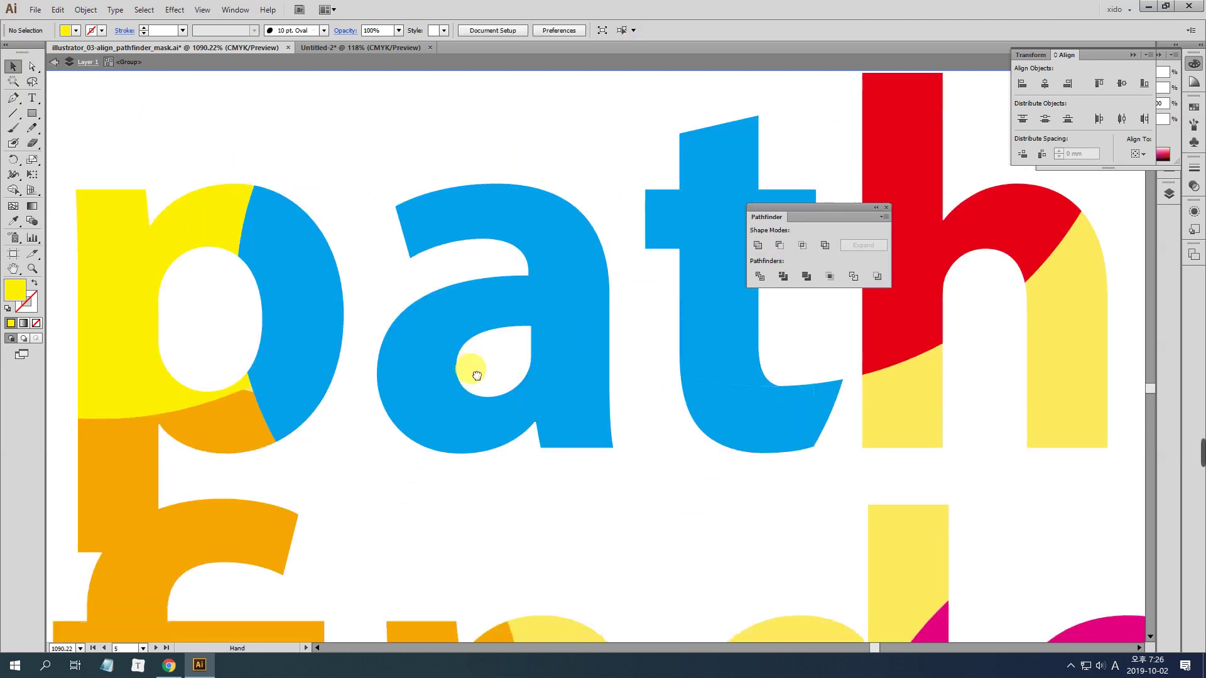
click(281, 234)
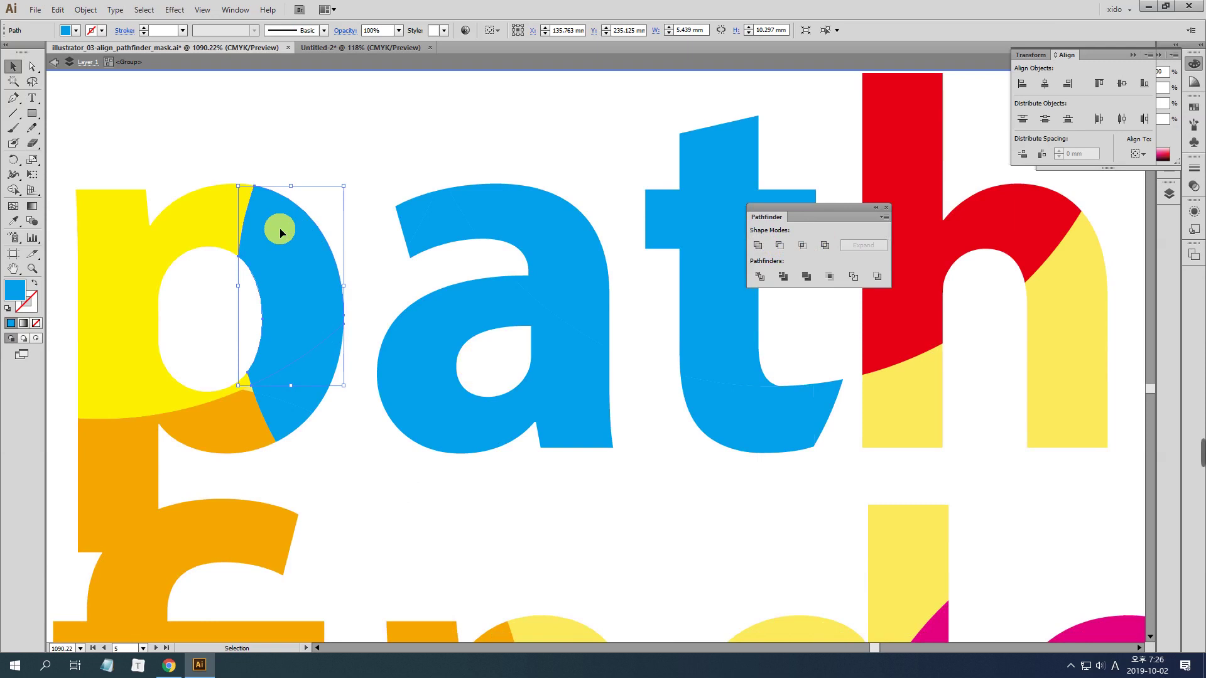
click(142, 13)
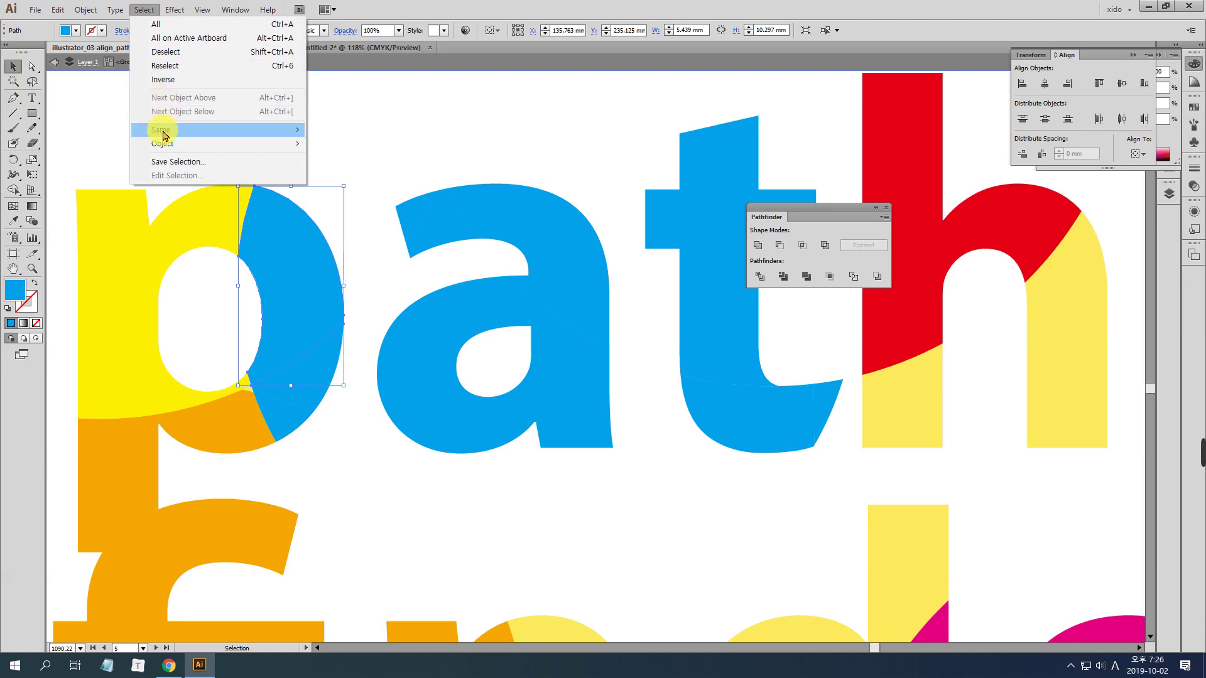
mouse_move(164, 133)
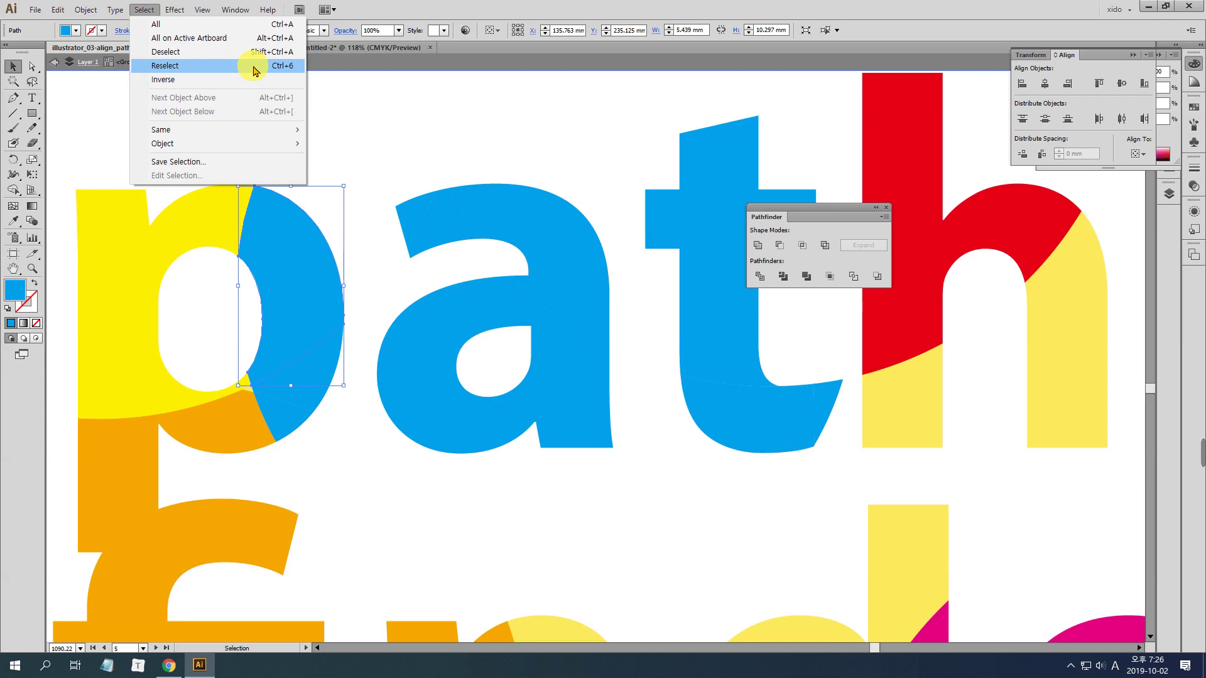
click(254, 71)
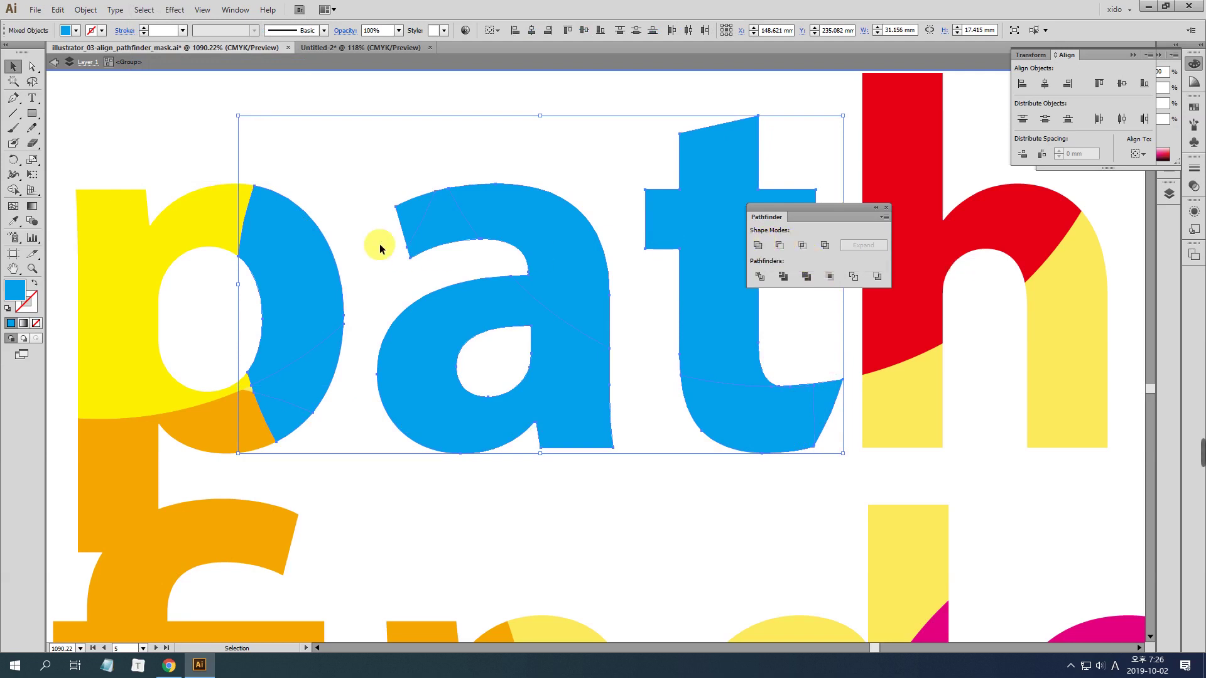
click(761, 246)
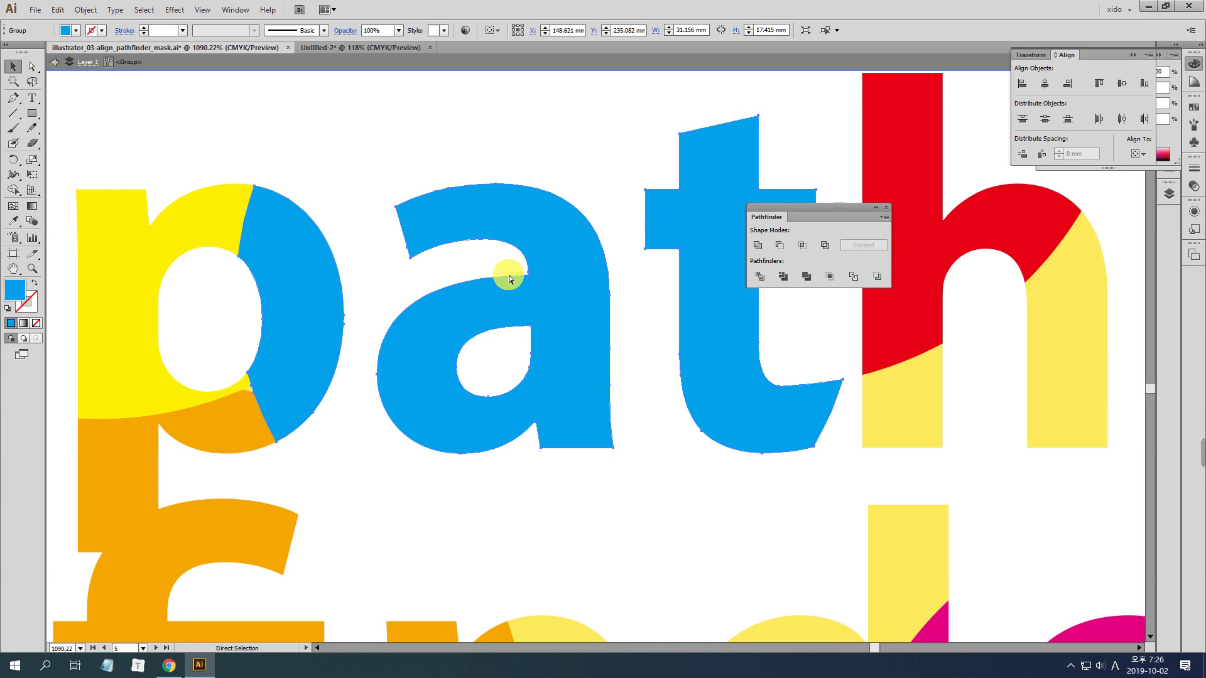
- Move the Pathfinder controls clear of the lettering and check the red, magenta, pale yellow and orange pieces by selecting them
key(ctrl+minus)
key(ctrl+minus)
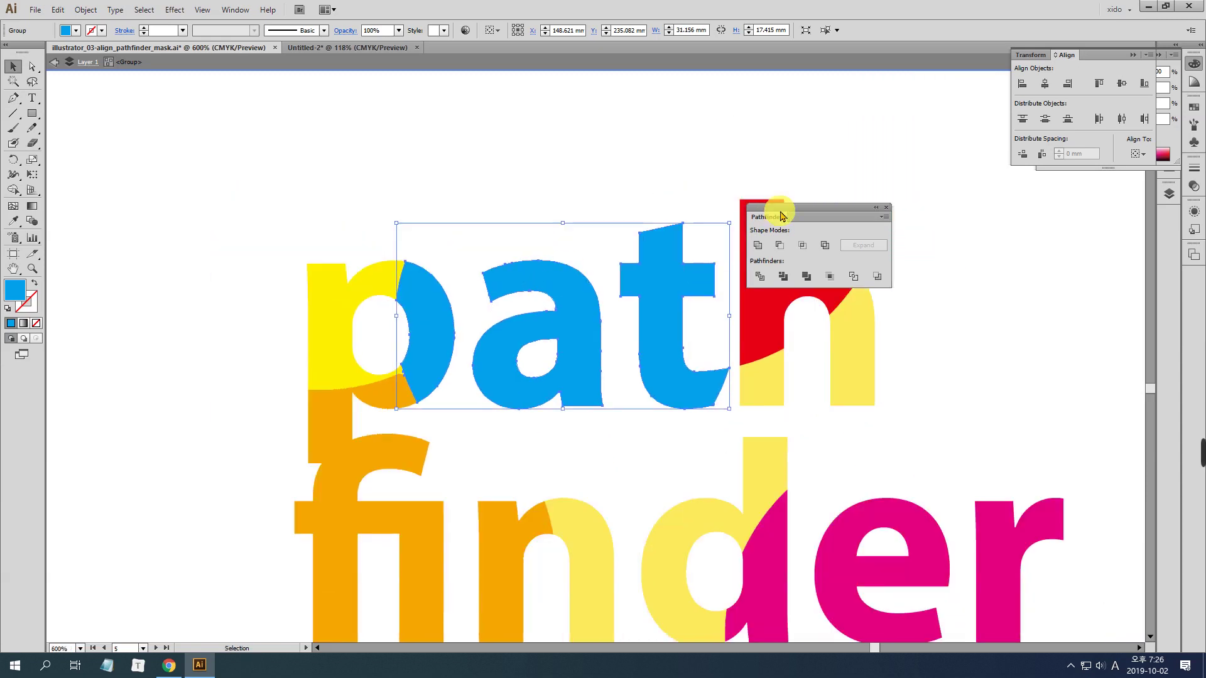
drag(775, 209, 990, 194)
click(764, 269)
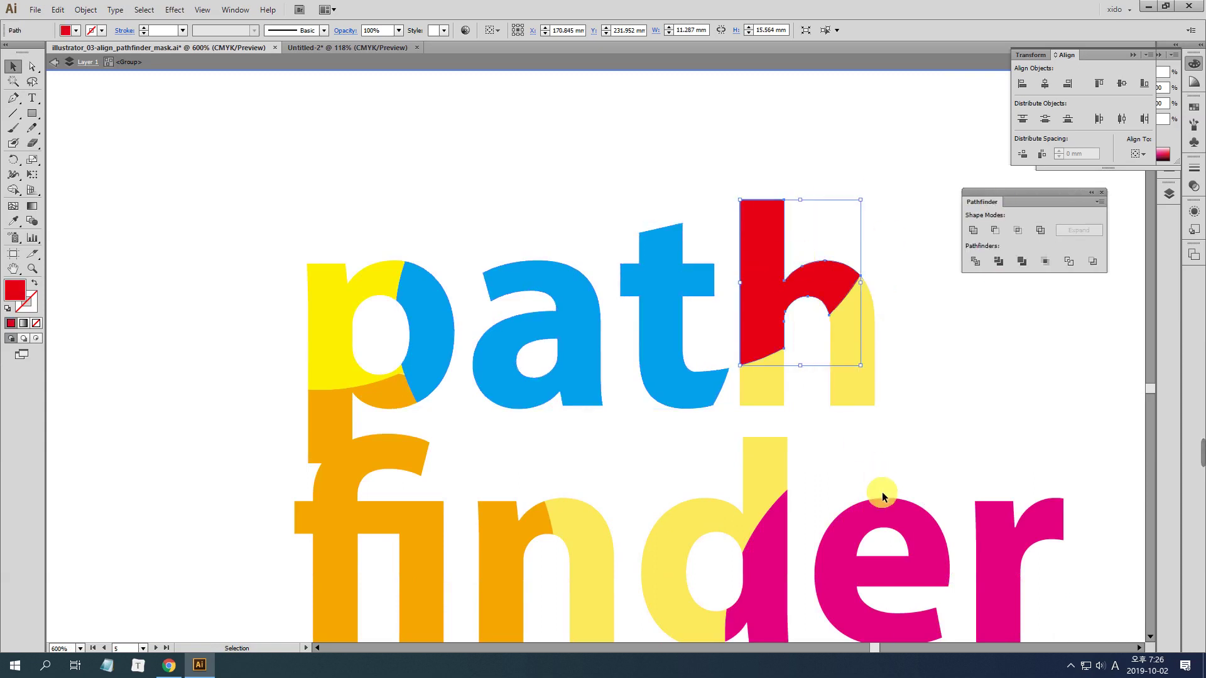
click(889, 512)
click(1009, 530)
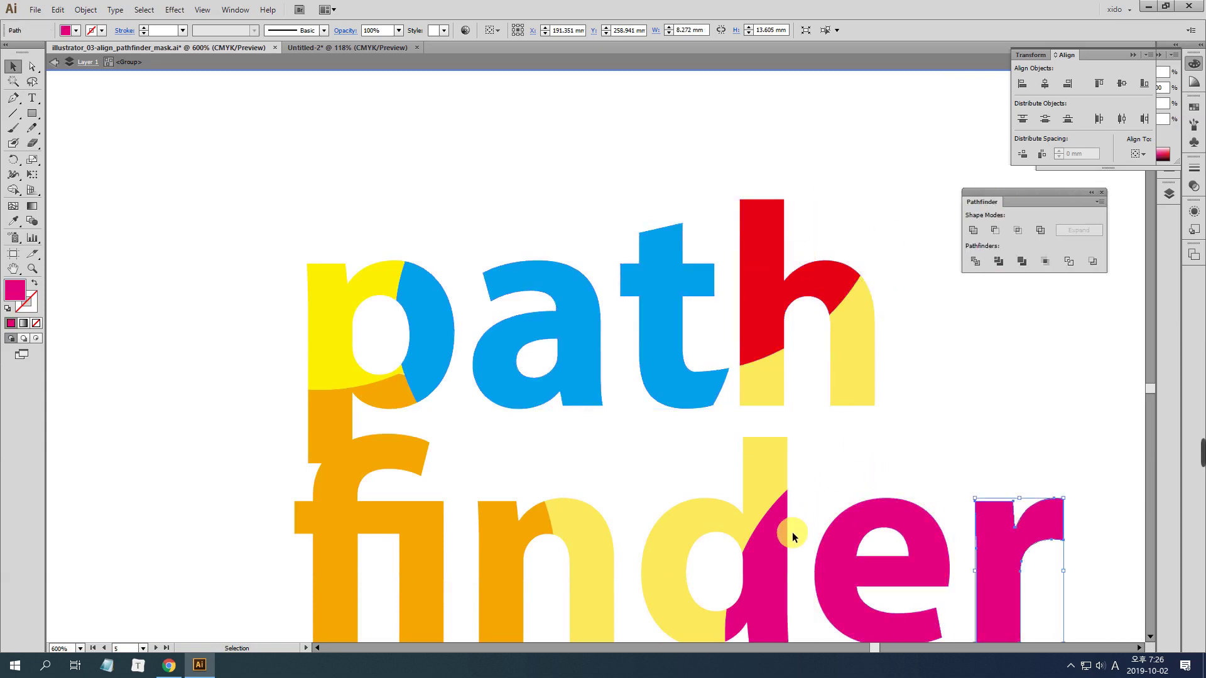
click(767, 538)
click(575, 521)
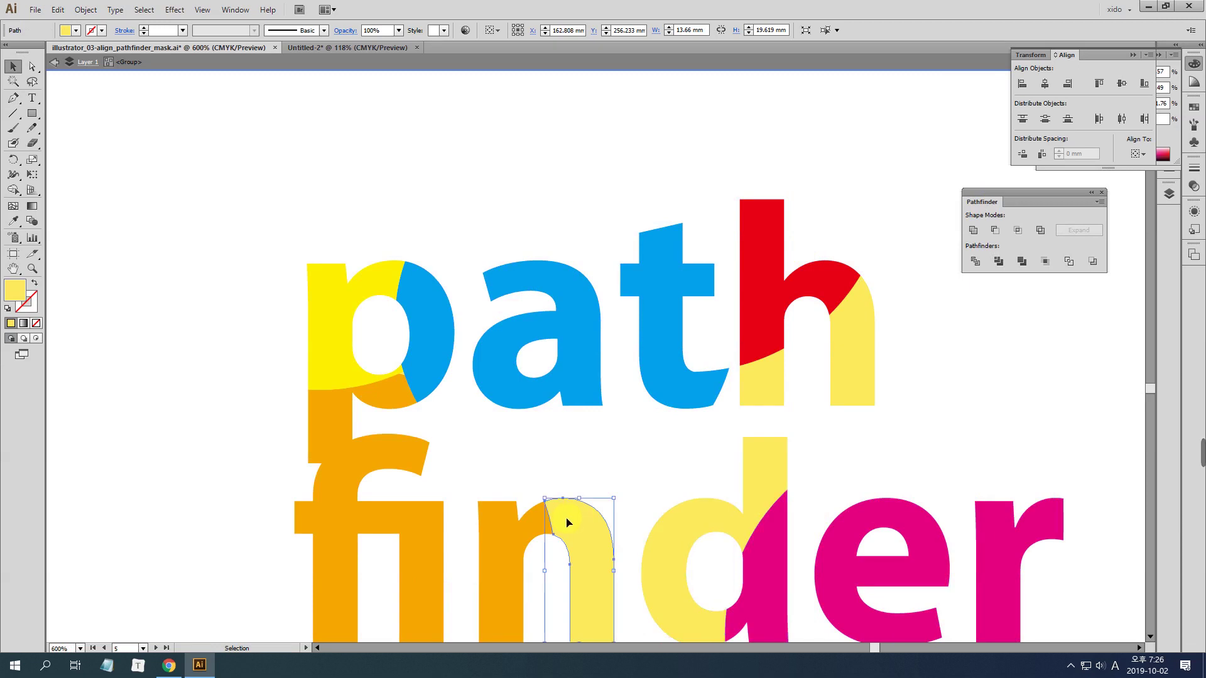
scroll(562, 513, down, 2)
click(500, 503)
click(398, 496)
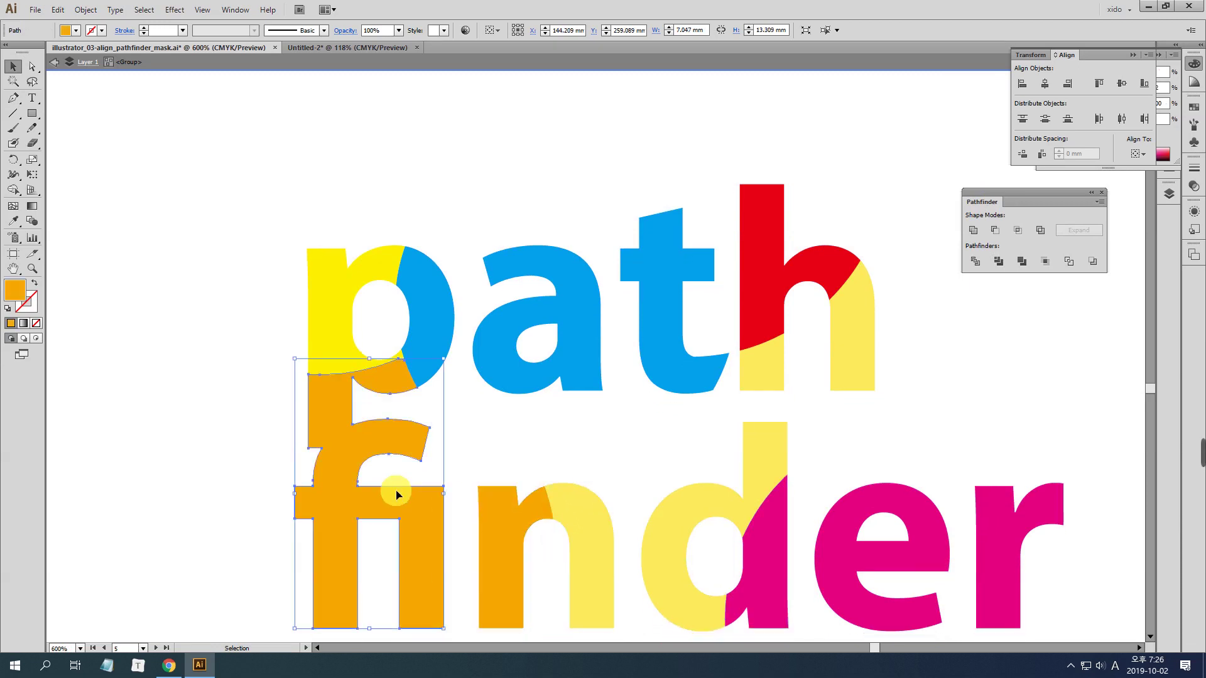
click(522, 446)
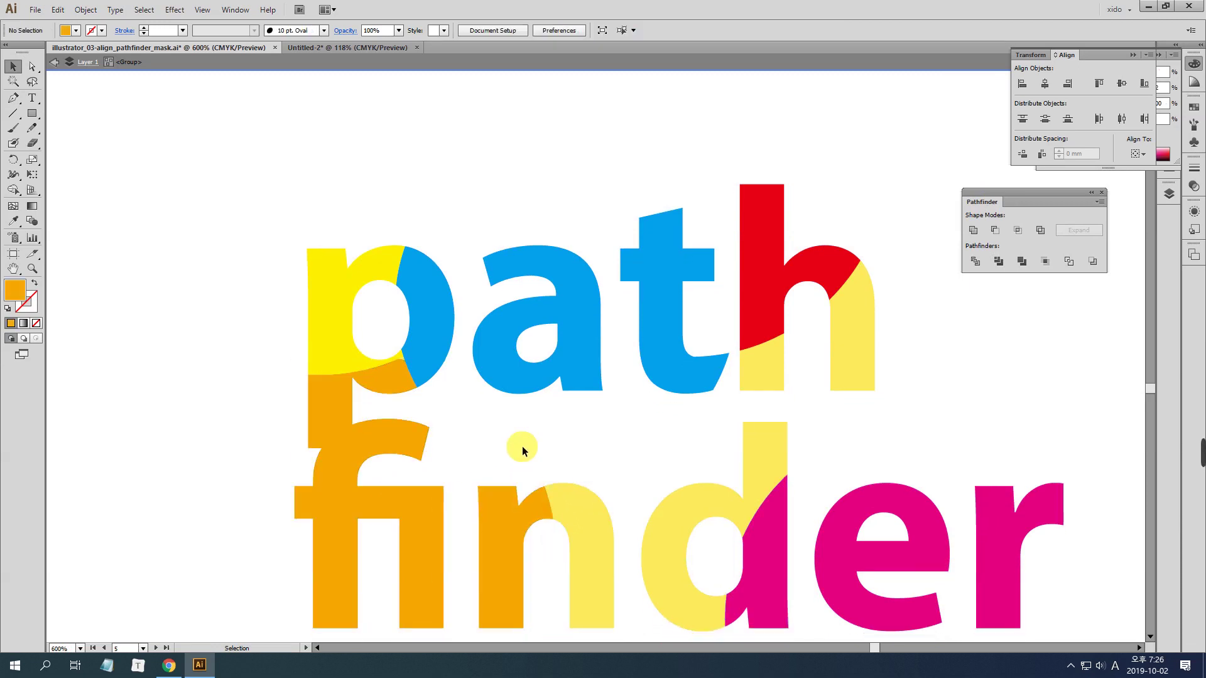
- Compare the yellow piece of the "p" with the pale yellow piece of the "d" by selecting them
click(342, 307)
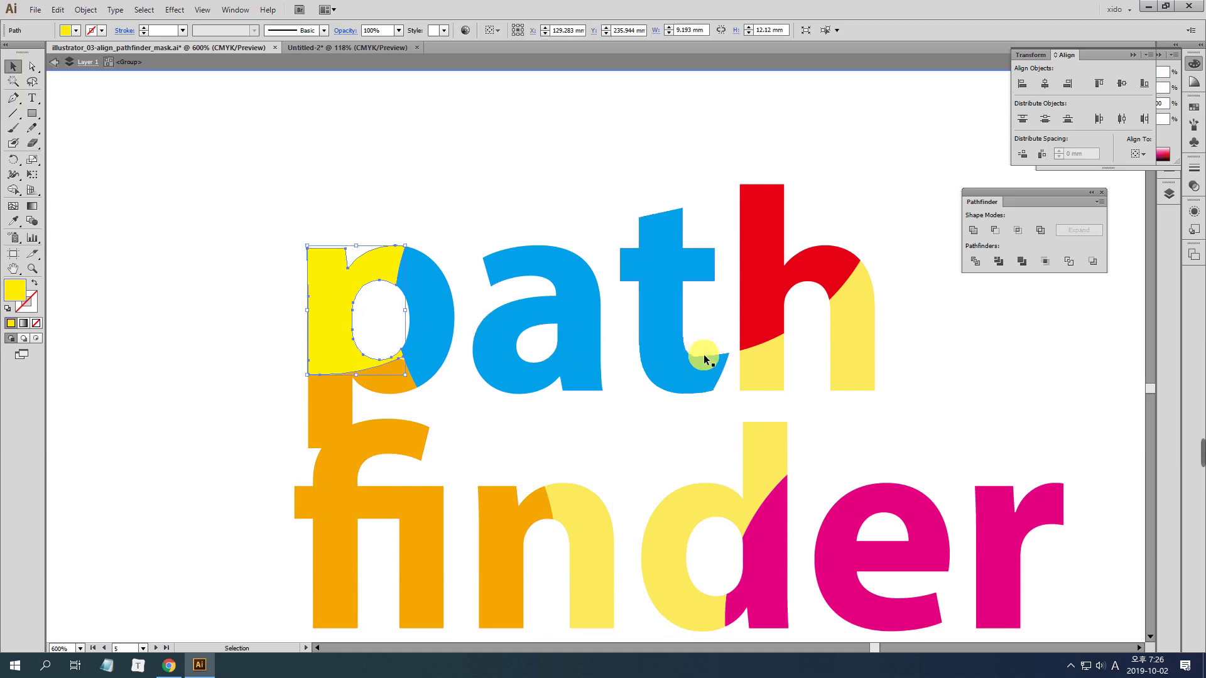
click(745, 441)
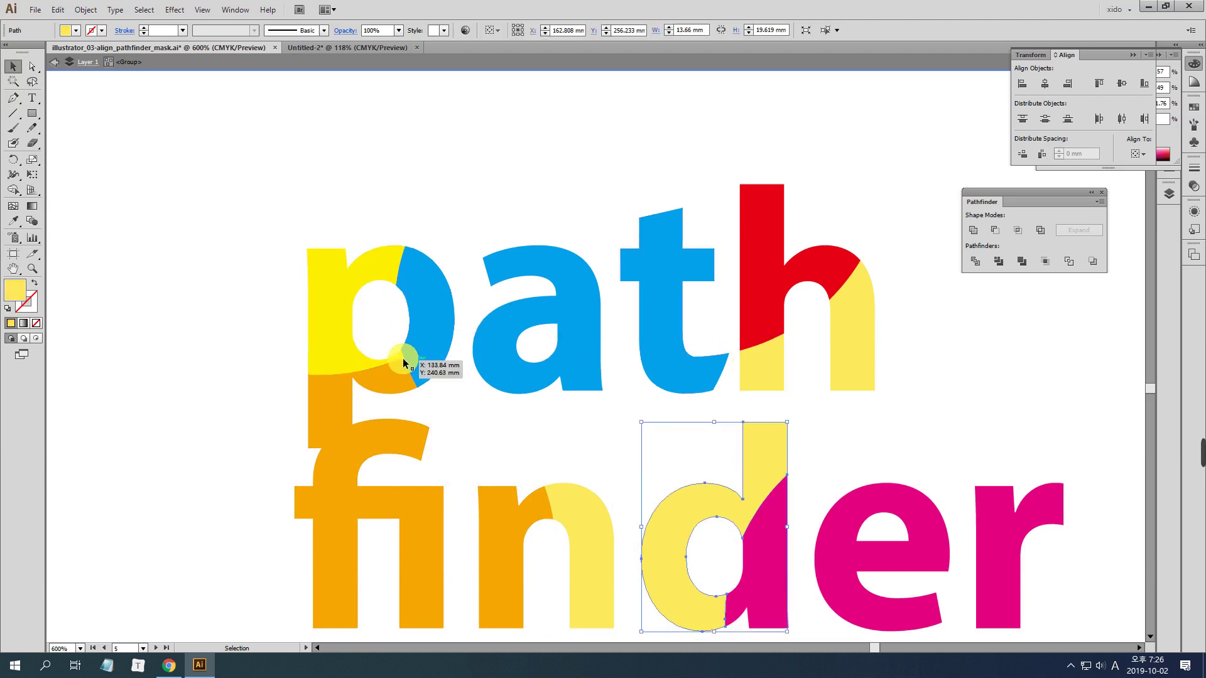
shift+click(355, 357)
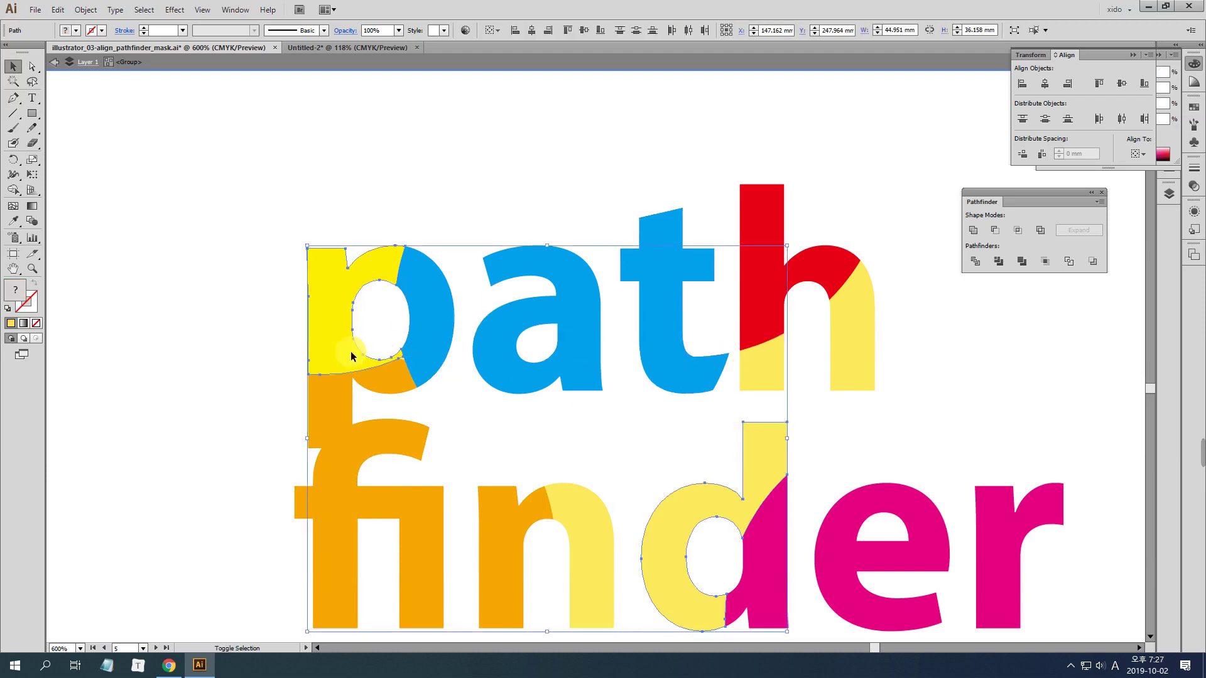
click(469, 413)
- Float the Color controls above the lettering and compare the CMYK fills of the yellow "p" piece and the pale yellow "h" base
click(321, 356)
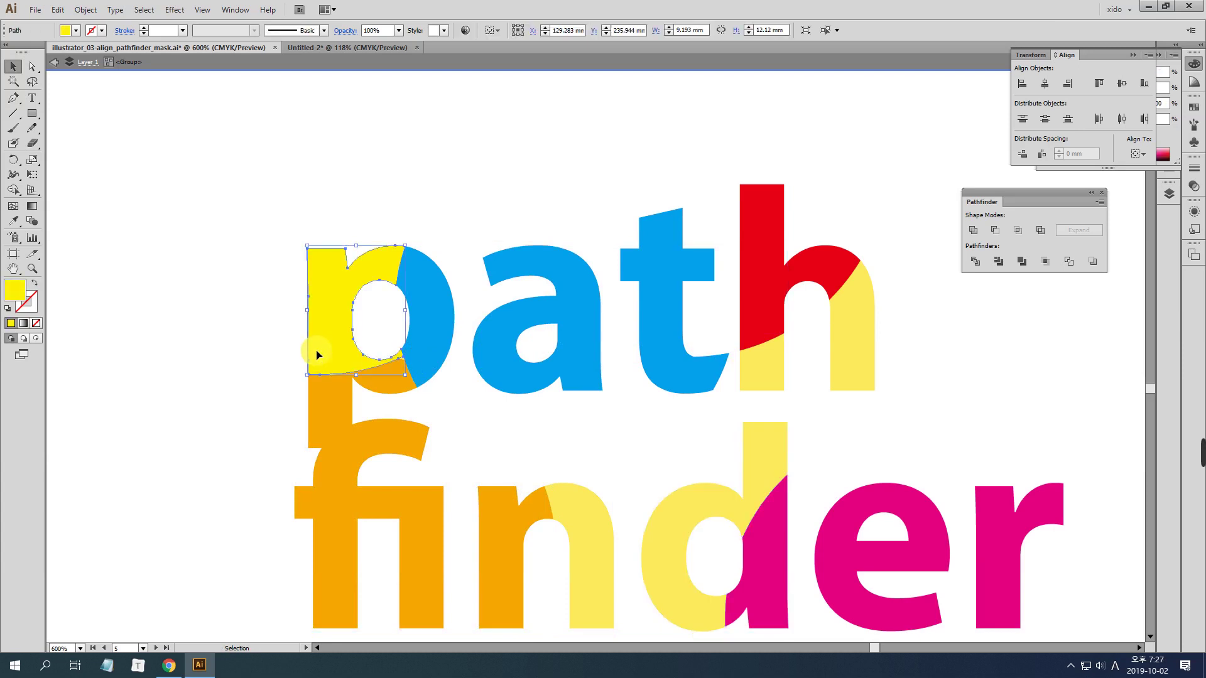
click(1174, 132)
drag(1194, 65, 363, 94)
click(371, 117)
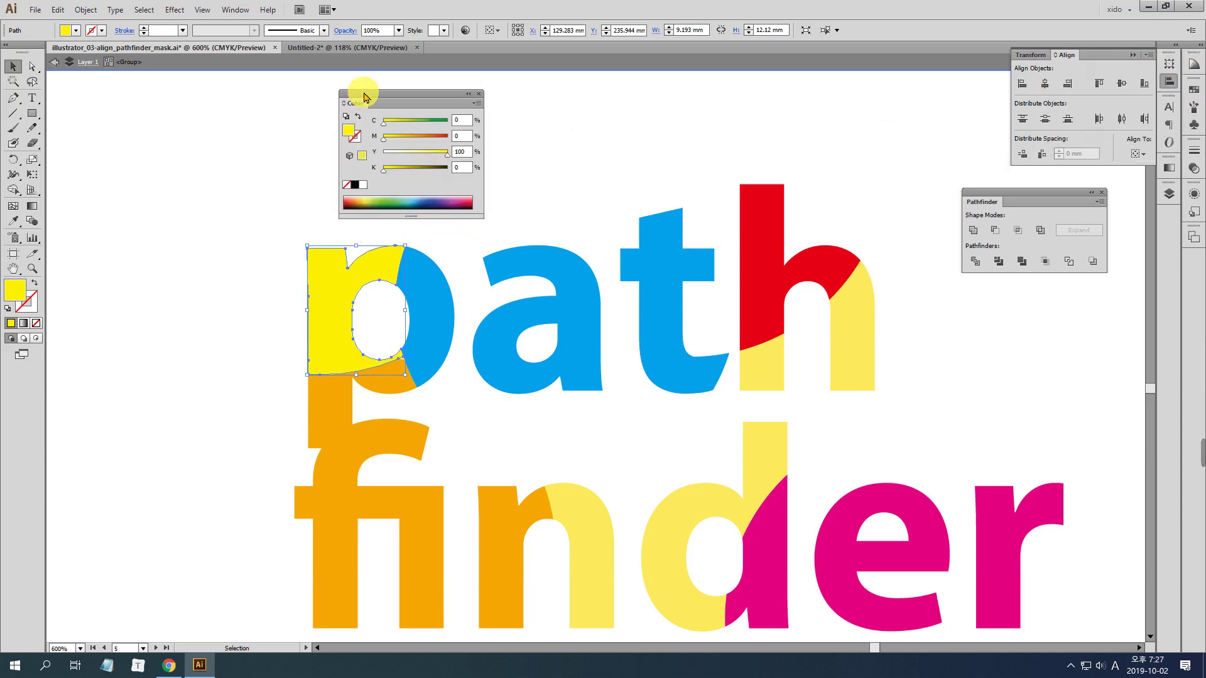
click(767, 372)
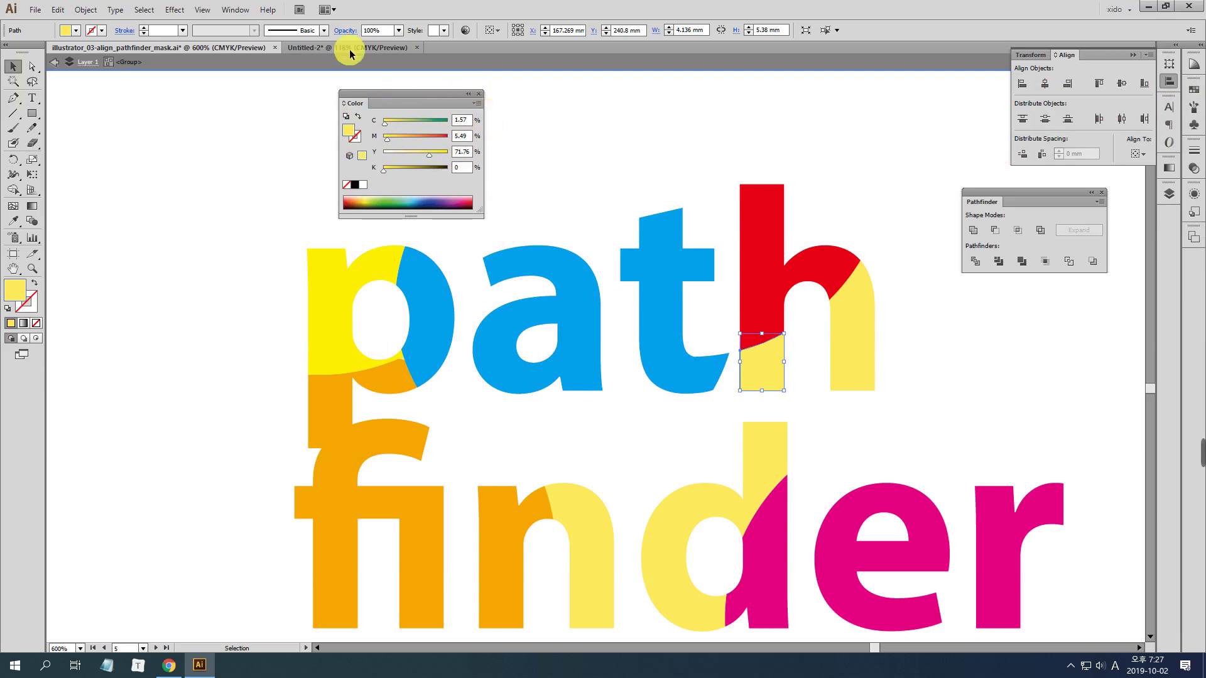
- Select all pieces with the pale yellow fill and set it to C 0, M 5, Y 70, K 0, leaving nothing selected
click(144, 10)
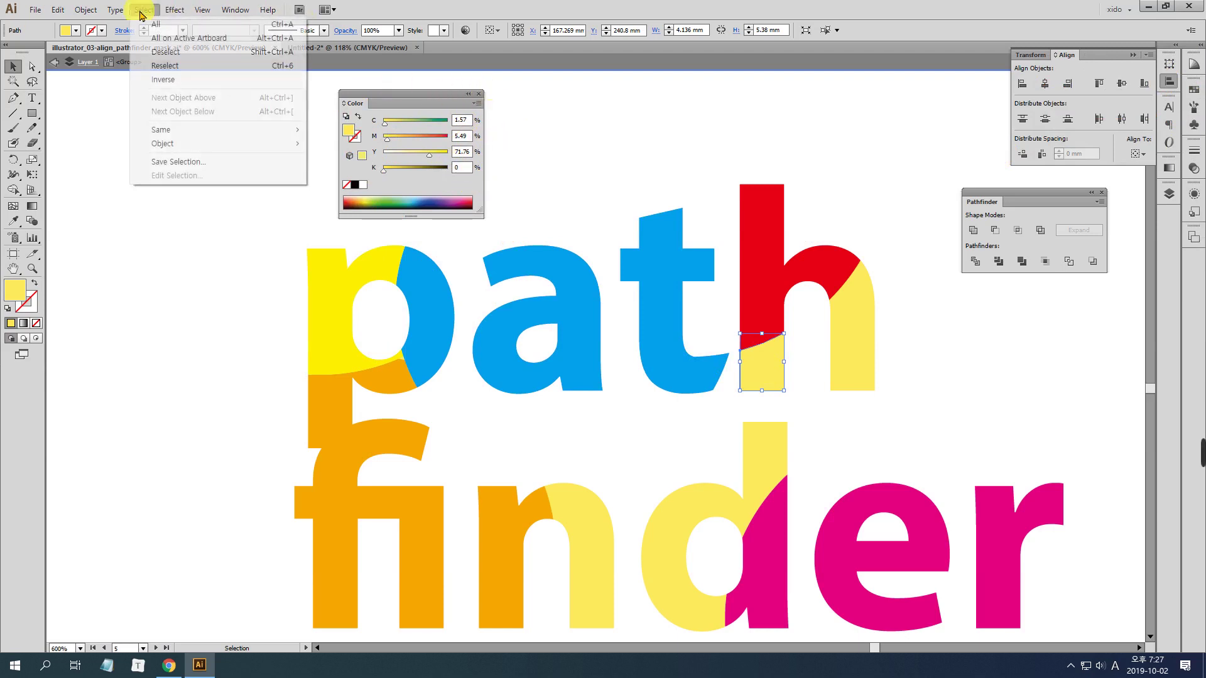
click(160, 67)
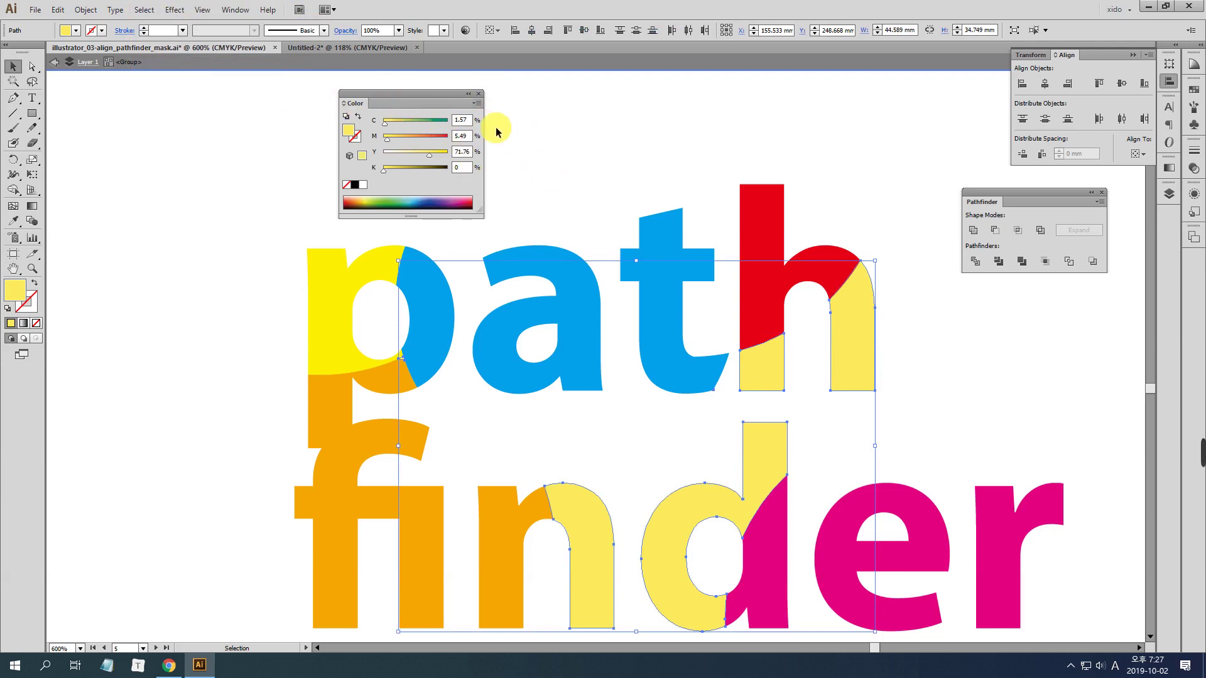
click(463, 119)
key(BackSpace)
key(BackSpace)
key(BackSpace)
key(BackSpace)
text(0)
click(467, 137)
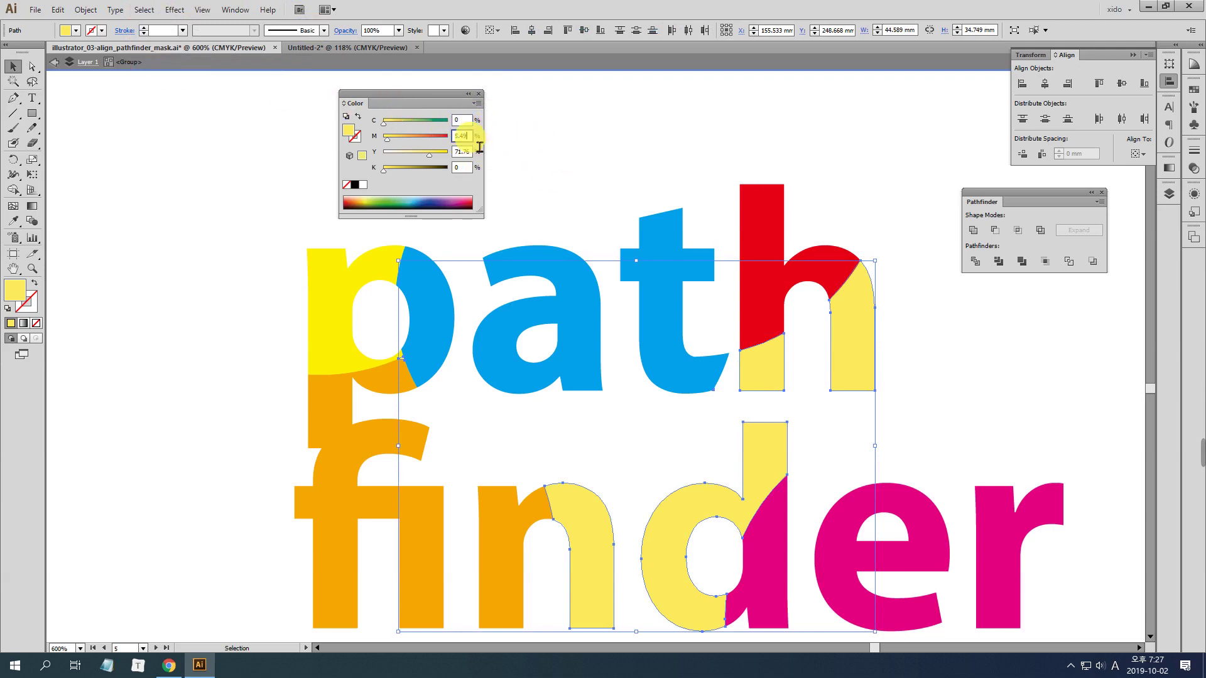
key(BackSpace)
key(BackSpace)
key(BackSpace)
click(466, 151)
key(shift+Down)
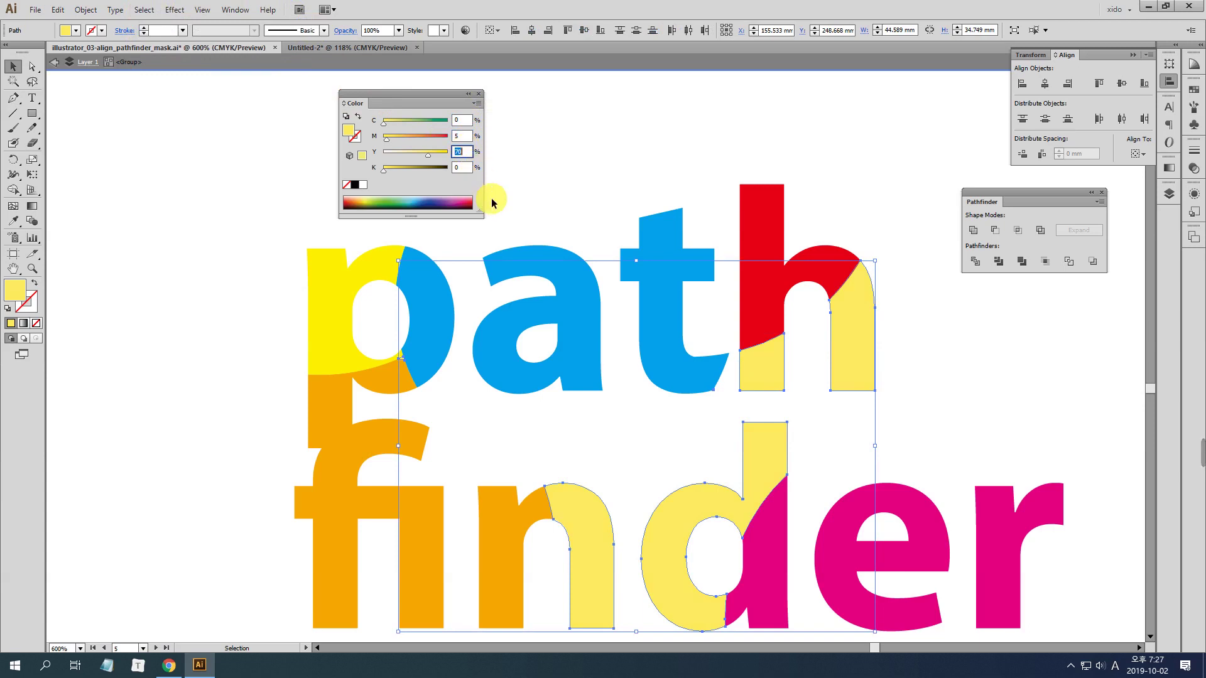
key(Return)
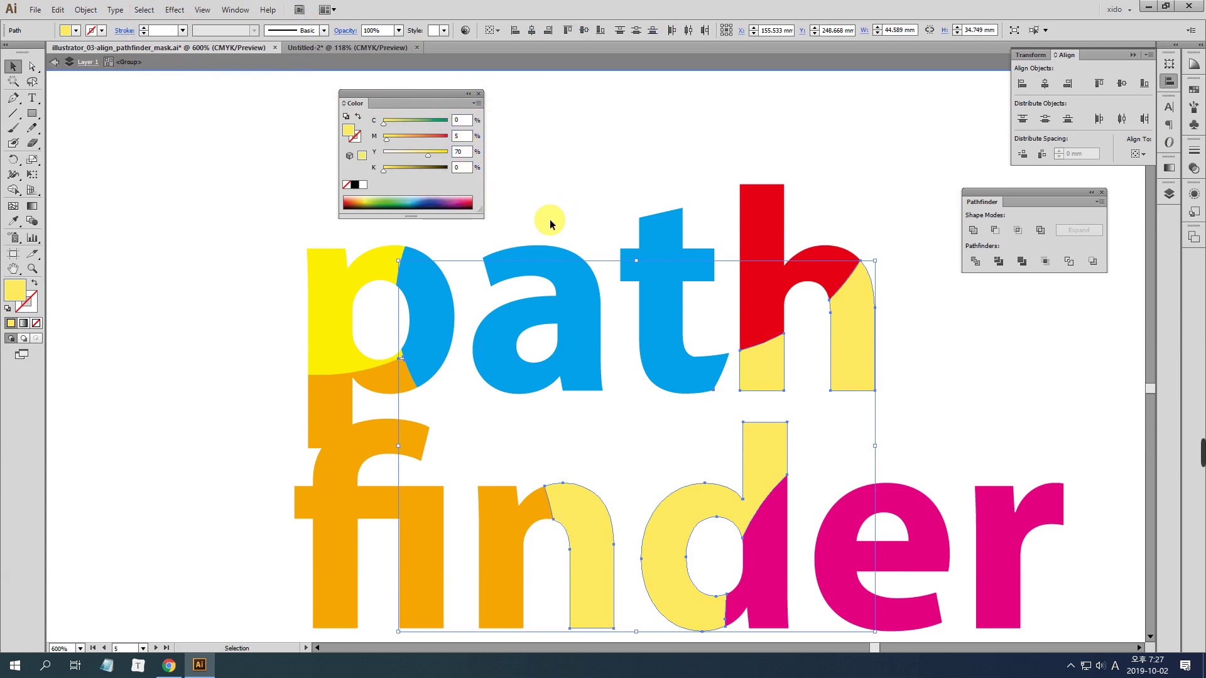
click(667, 459)
- Unite the tiny pale yellow sliver at the inner corner of the "p" with the adjoining orange piece
key(ctrl+space)
drag(370, 333, 425, 382)
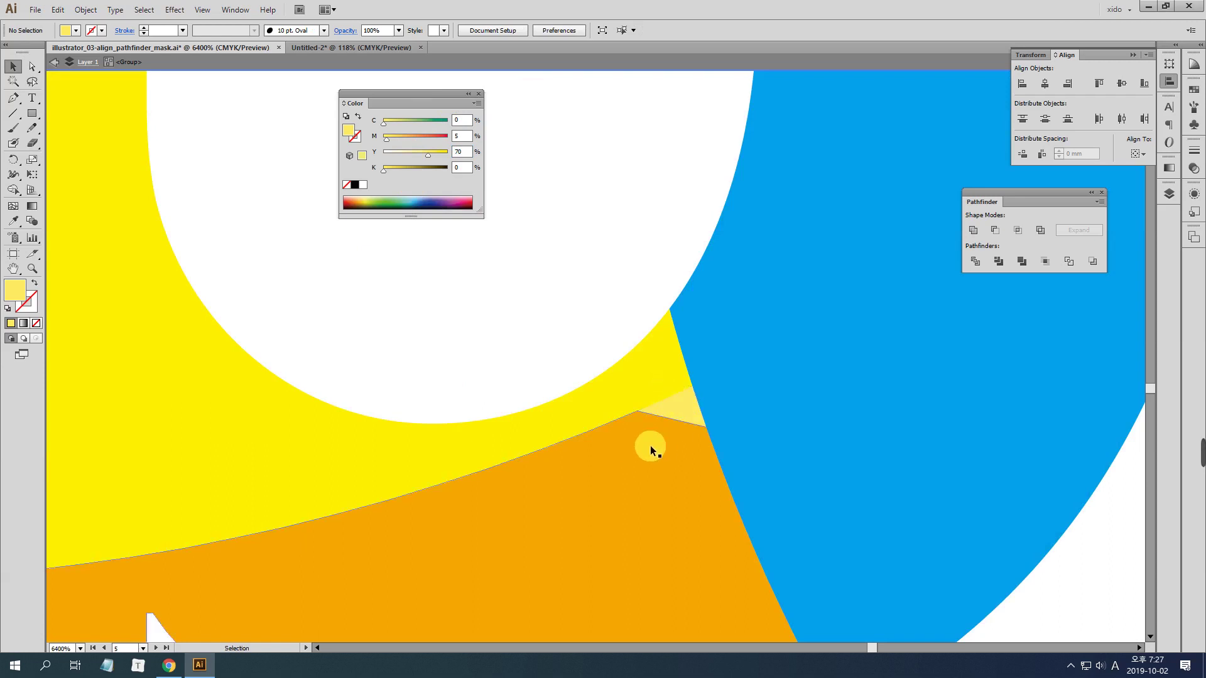
click(682, 416)
shift+click(664, 467)
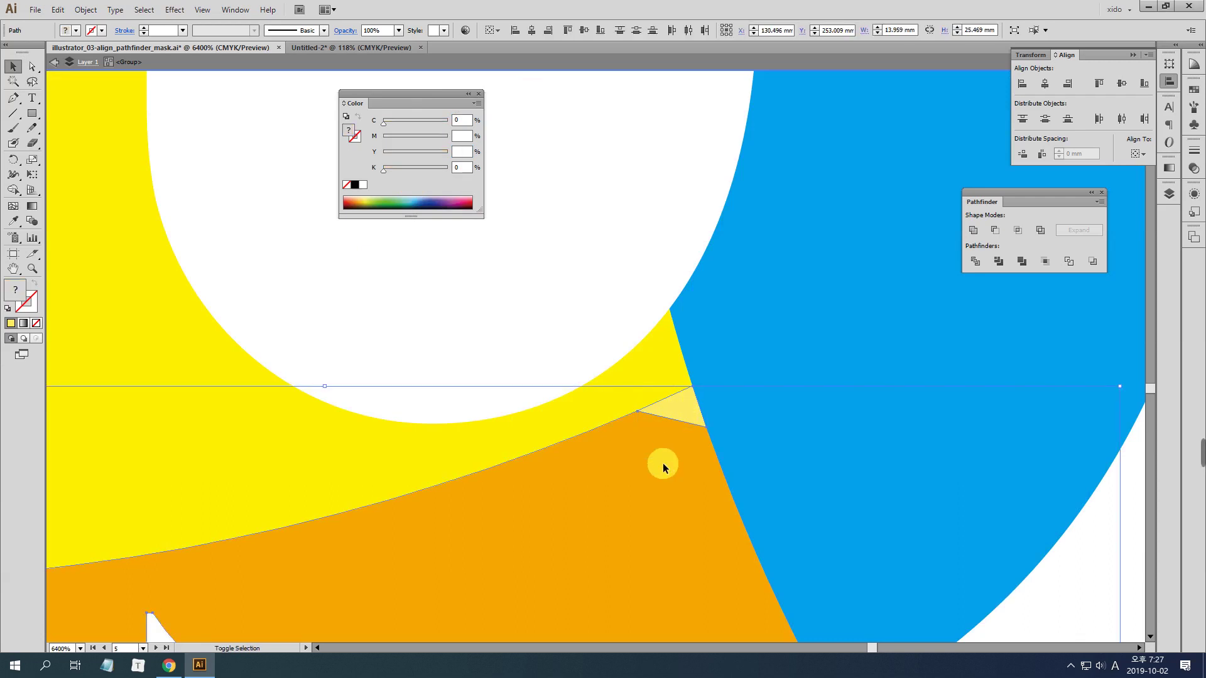
click(971, 231)
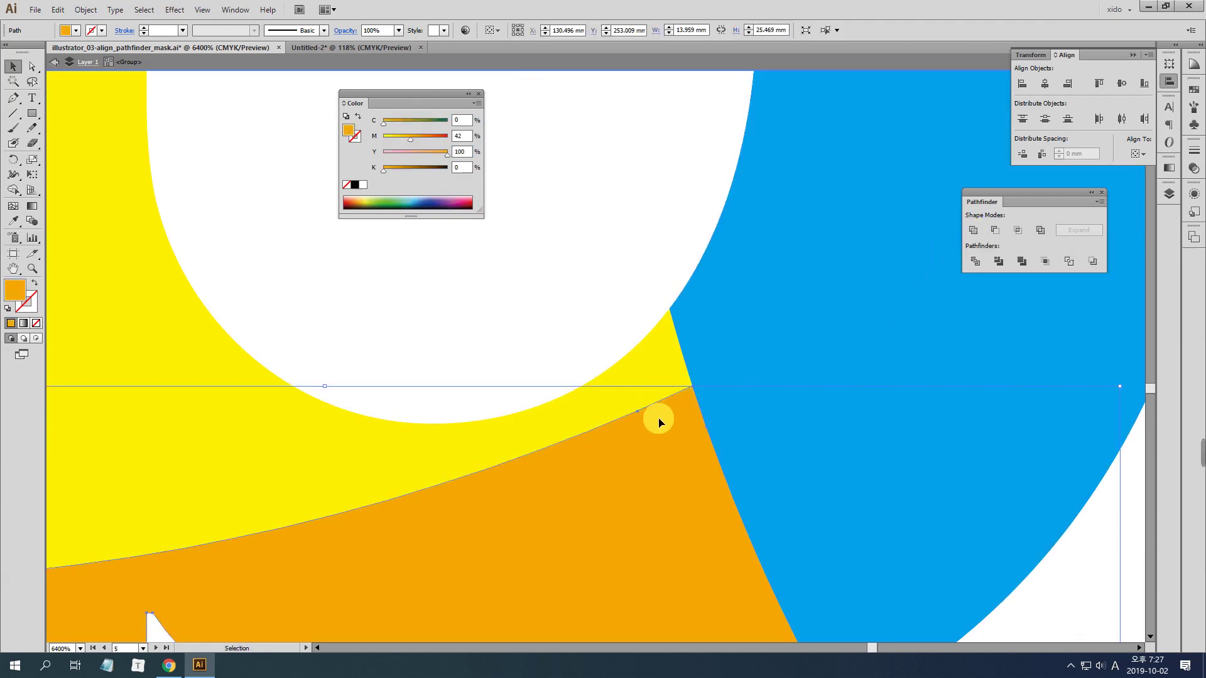
click(588, 237)
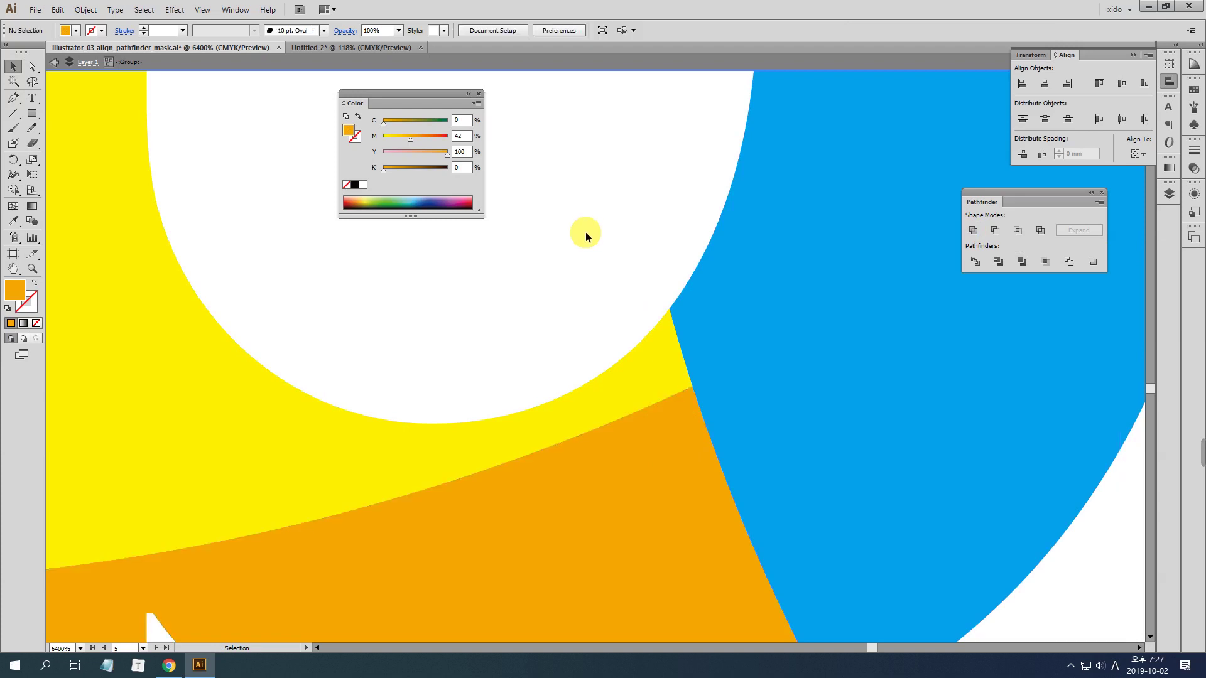
- Move the Color and Pathfinder controls clear of the lettering and hide the Align controls
key(ctrl)
key(ctrl+minus)
key(ctrl+minus)
key(ctrl+minus)
key(ctrl+minus)
key(ctrl+minus)
key(ctrl+minus)
key(ctrl+minus)
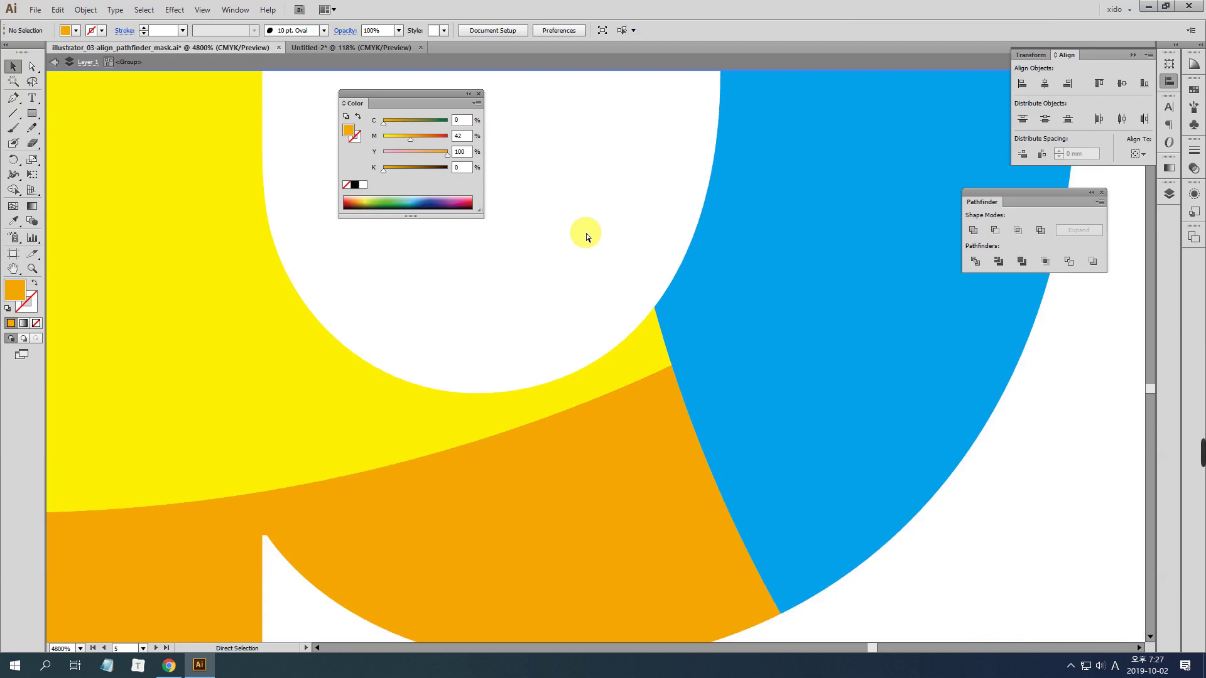
key(ctrl+minus)
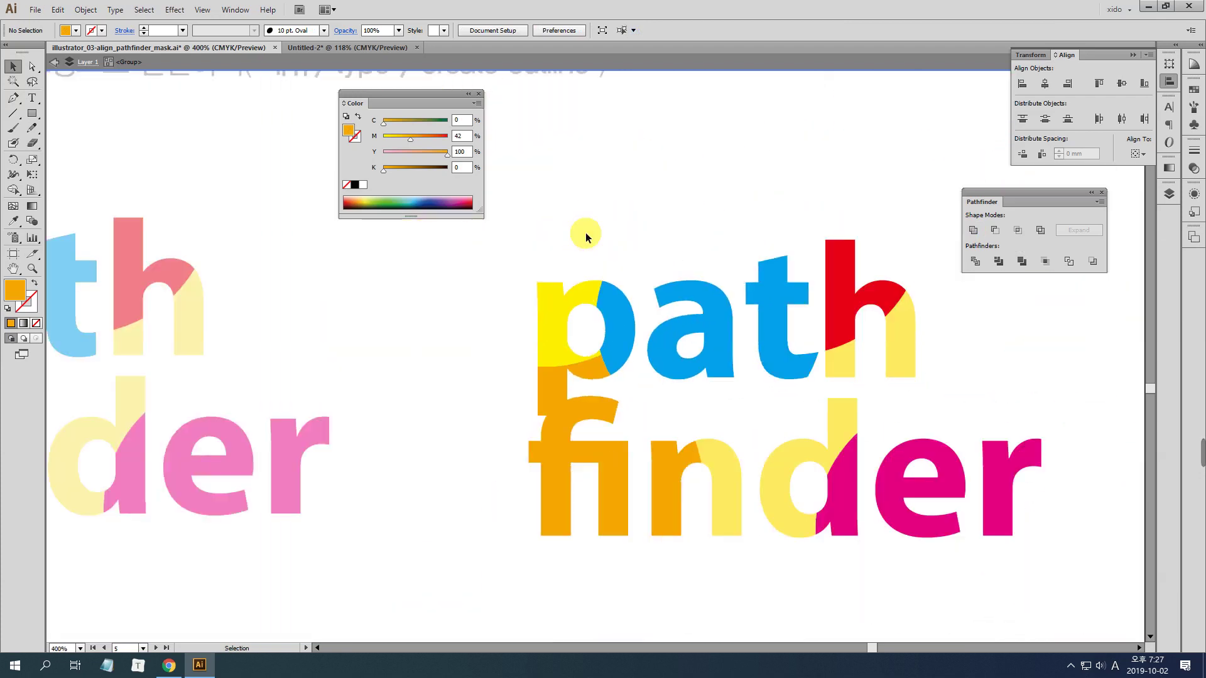
key(space)
drag(619, 215, 465, 191)
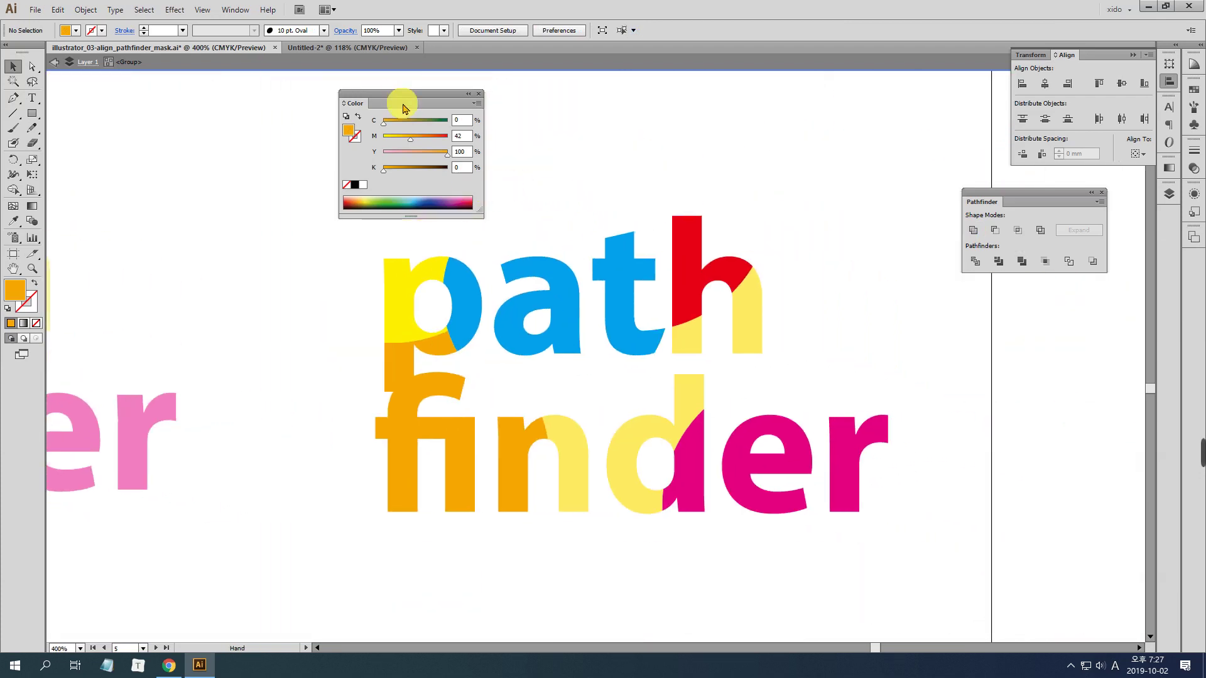
drag(397, 93, 1102, 319)
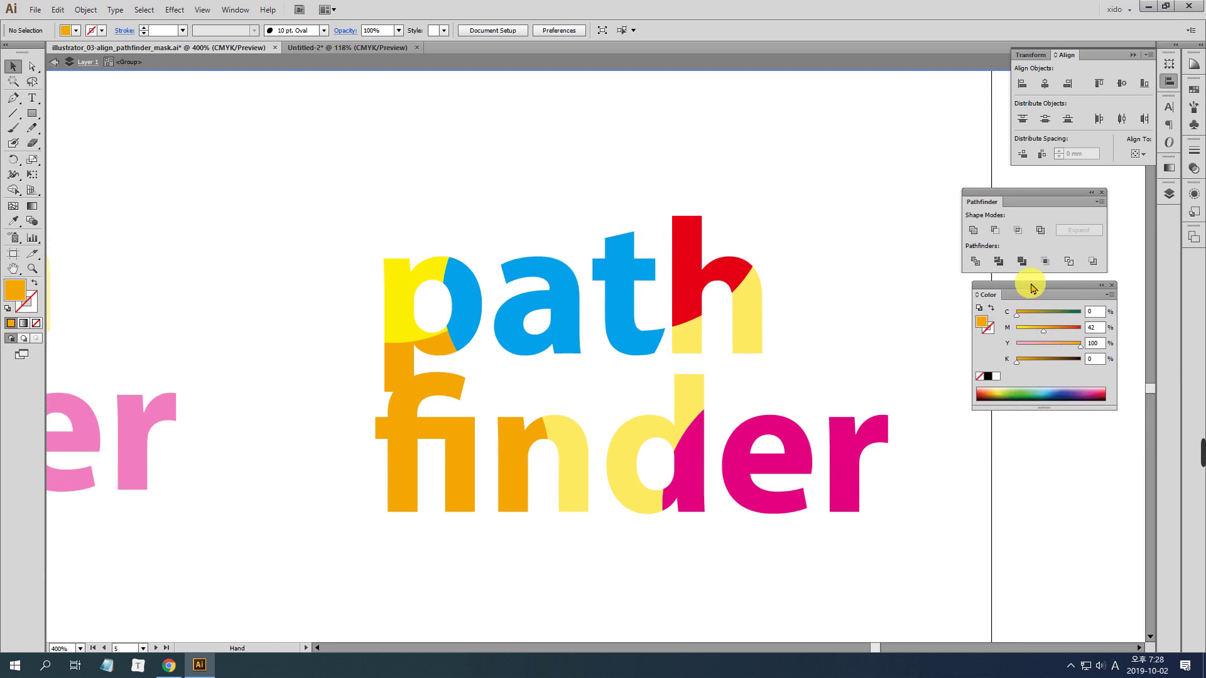
click(1170, 81)
drag(1037, 193, 1080, 132)
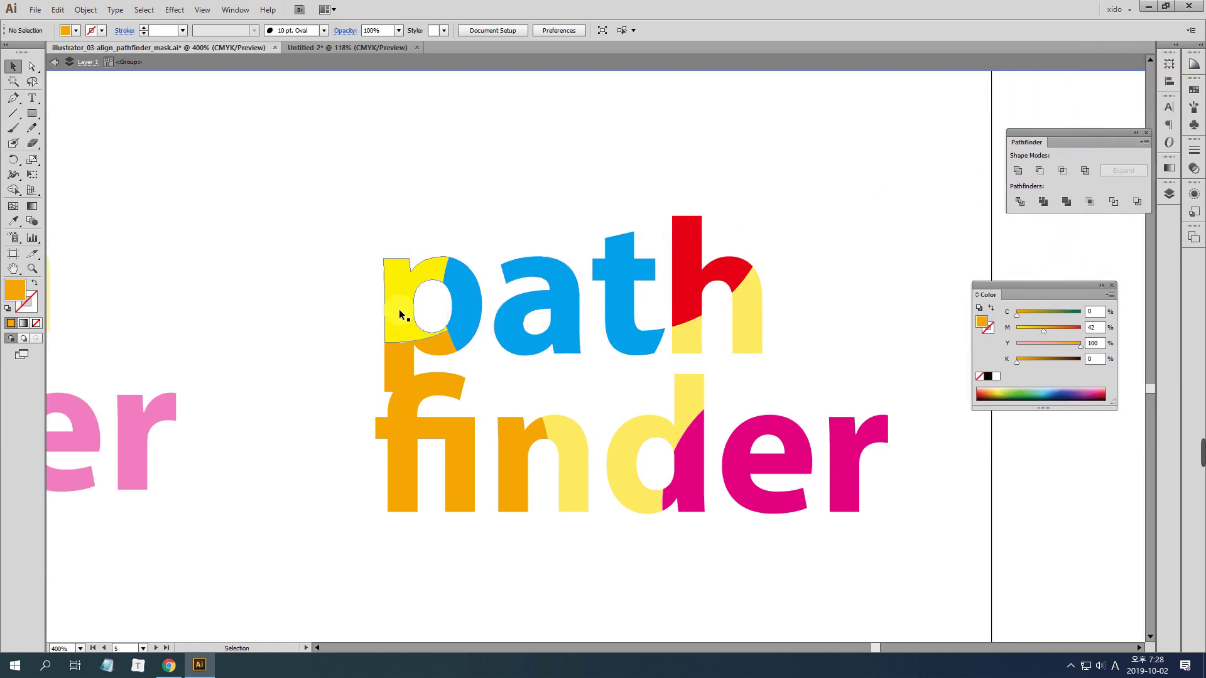
- Examine the lettering close up, checking the color boundaries of the "n" and "h" and the edges of the "a" and "t"
key(ctrl+space)
drag(360, 210, 987, 538)
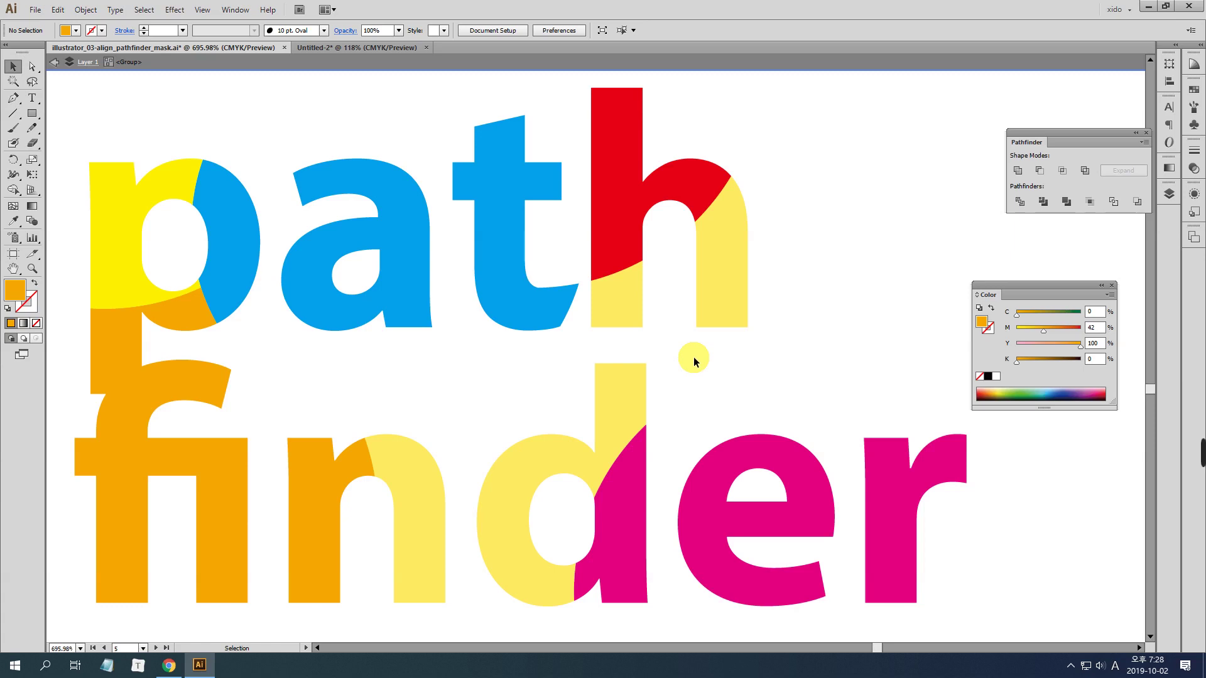
drag(381, 347, 399, 340)
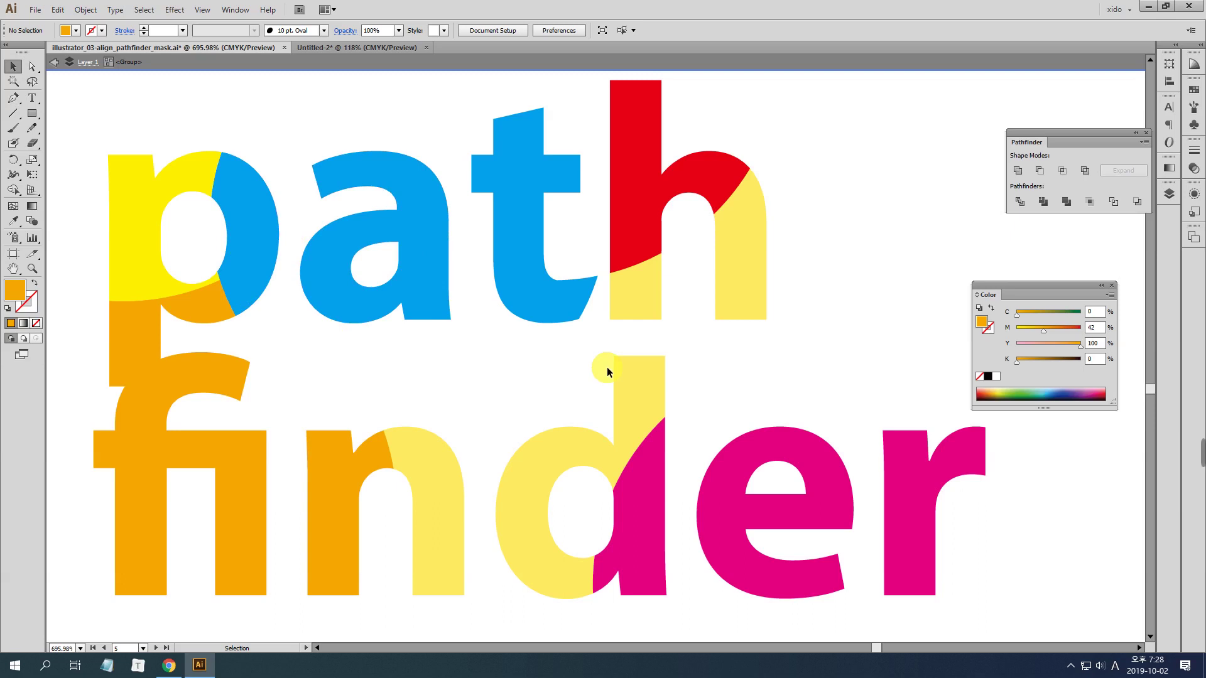
drag(520, 384, 501, 301)
drag(339, 323, 409, 429)
scroll(615, 260, down, 1)
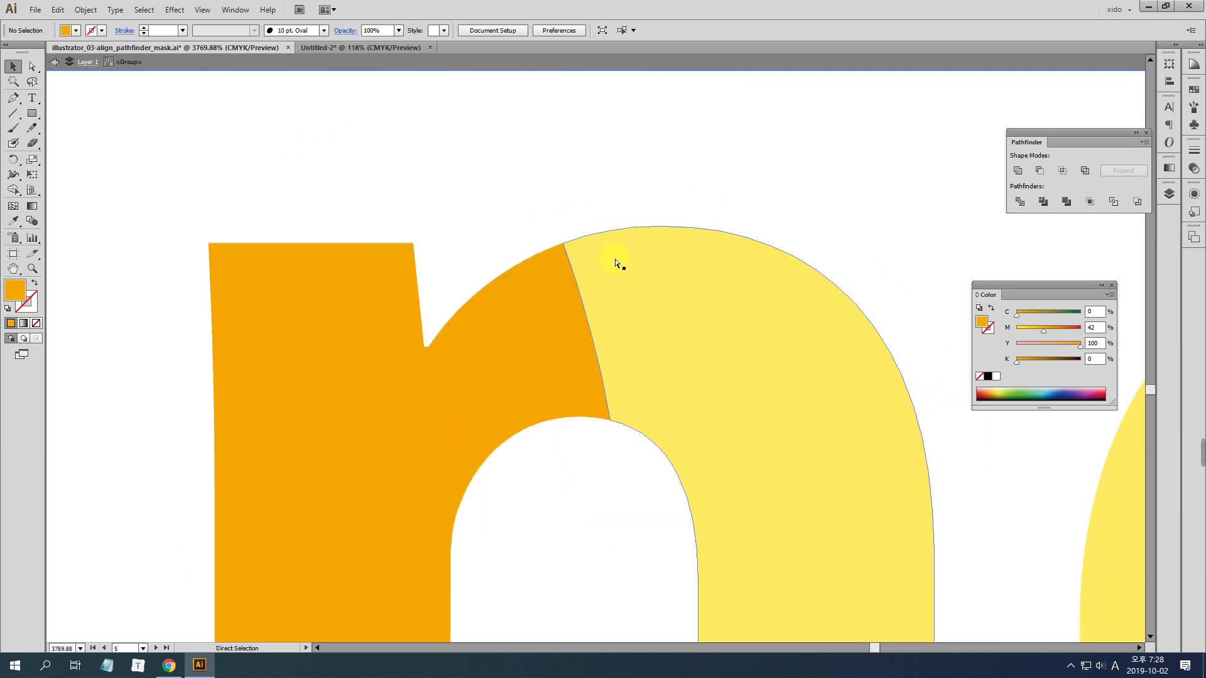
key(ctrl+minus)
drag(671, 217, 732, 536)
drag(763, 214, 785, 445)
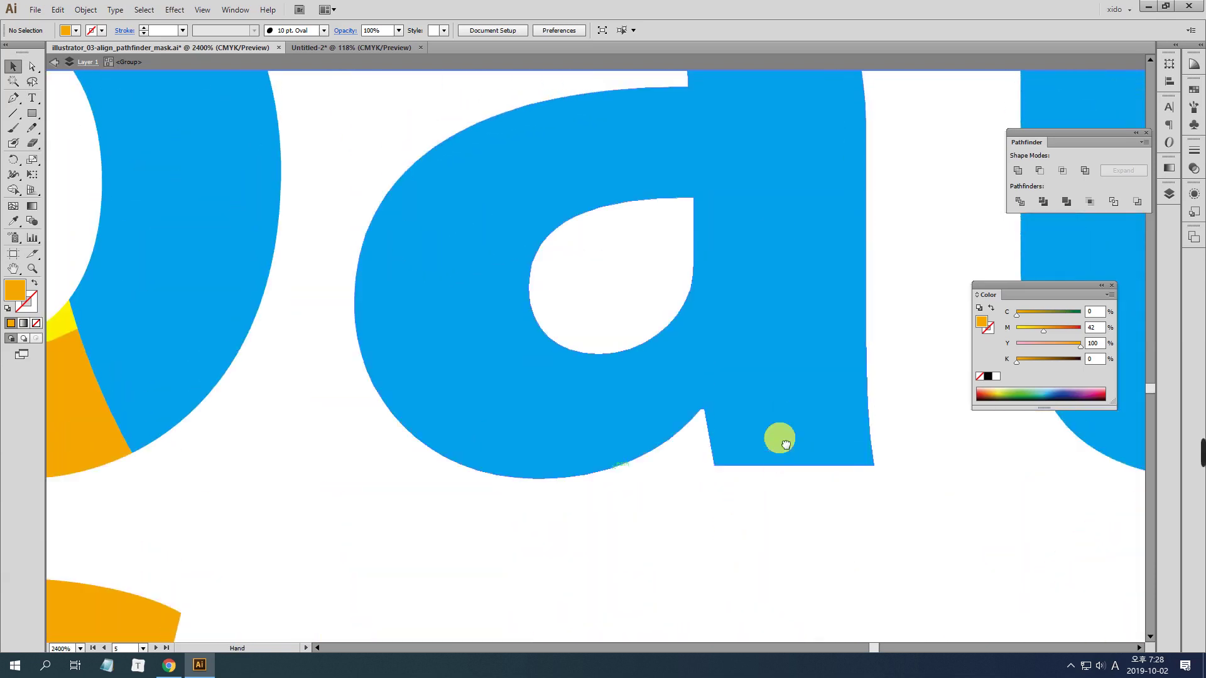
drag(838, 395, 365, 406)
drag(777, 354, 385, 353)
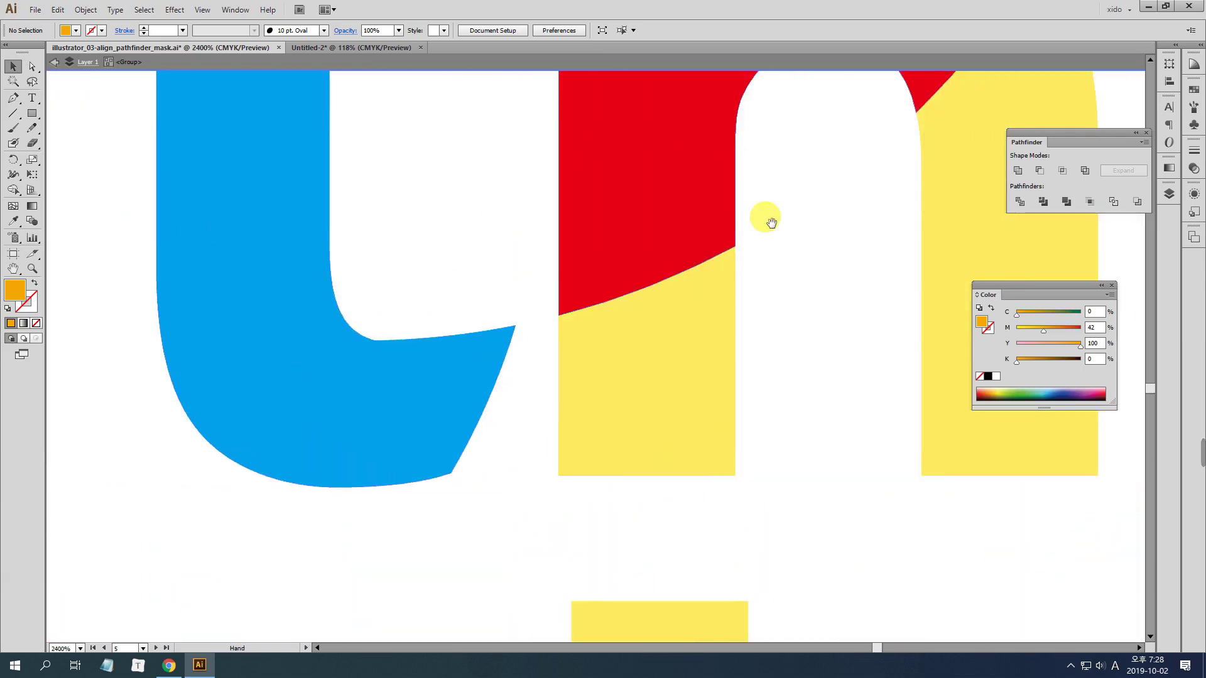
drag(739, 333, 467, 353)
drag(185, 219, 607, 419)
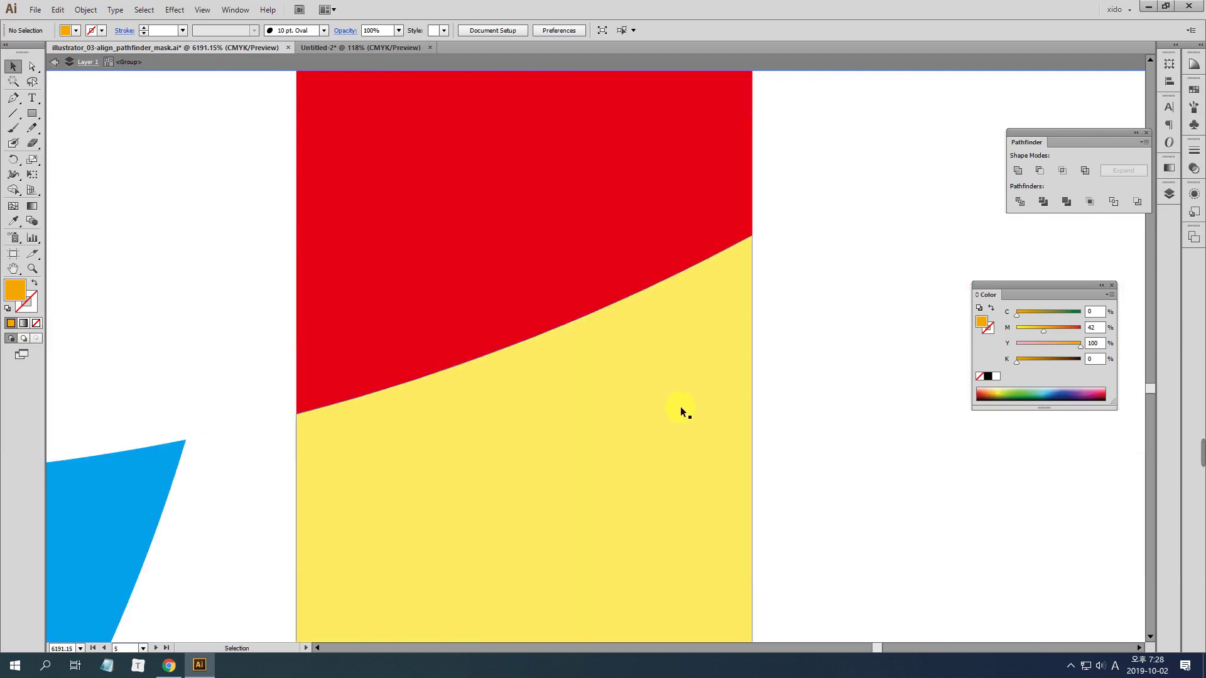
- Check the pale yellow base and the red piece of the "h" by selecting each in turn
click(680, 406)
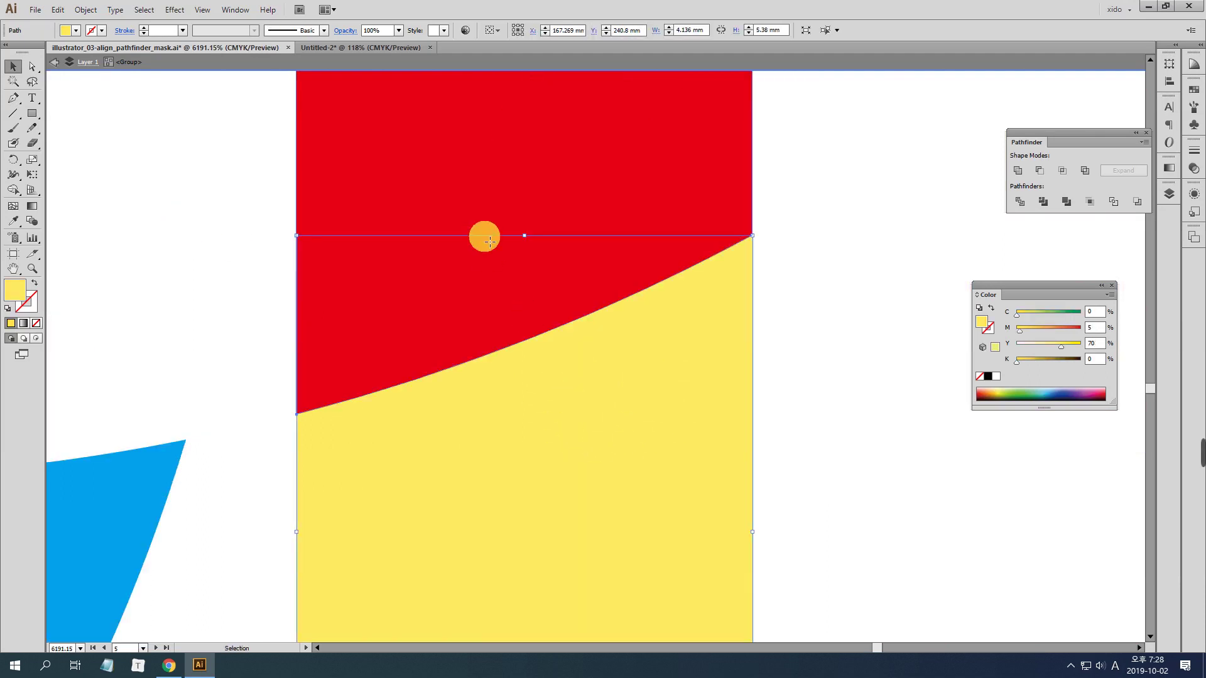
click(472, 257)
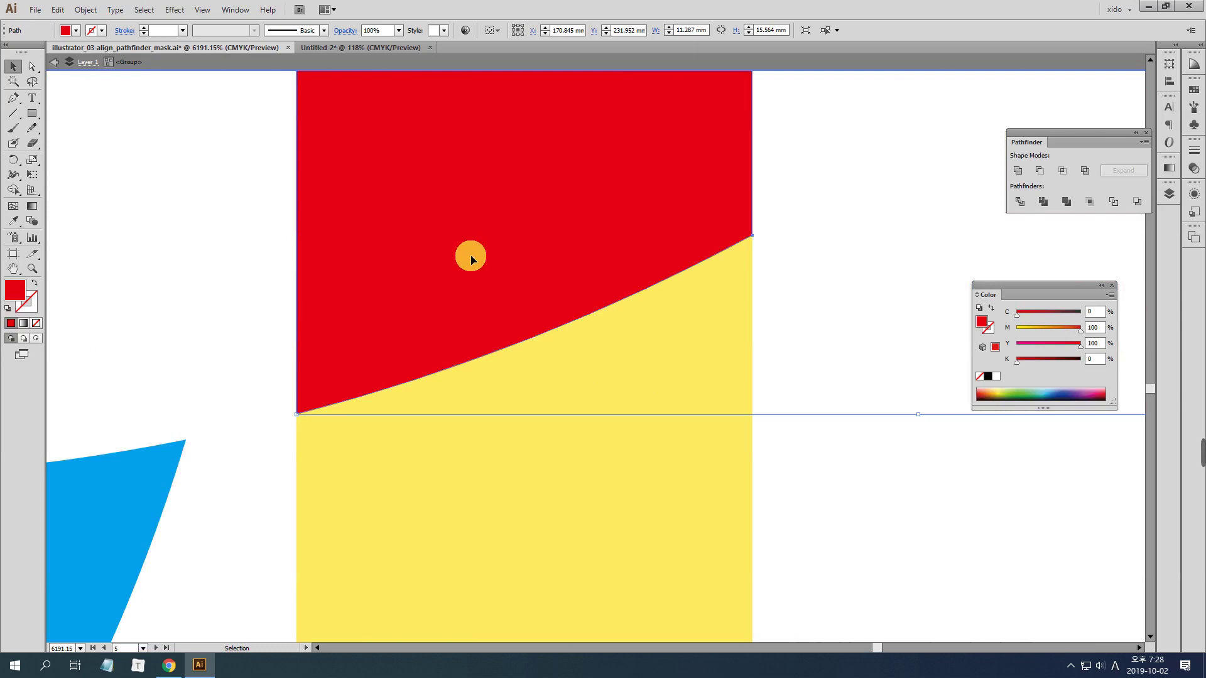
click(237, 202)
- Bow the lower edge of the red "h" piece down over the pale yellow base by pulling out its two curve handles
click(28, 68)
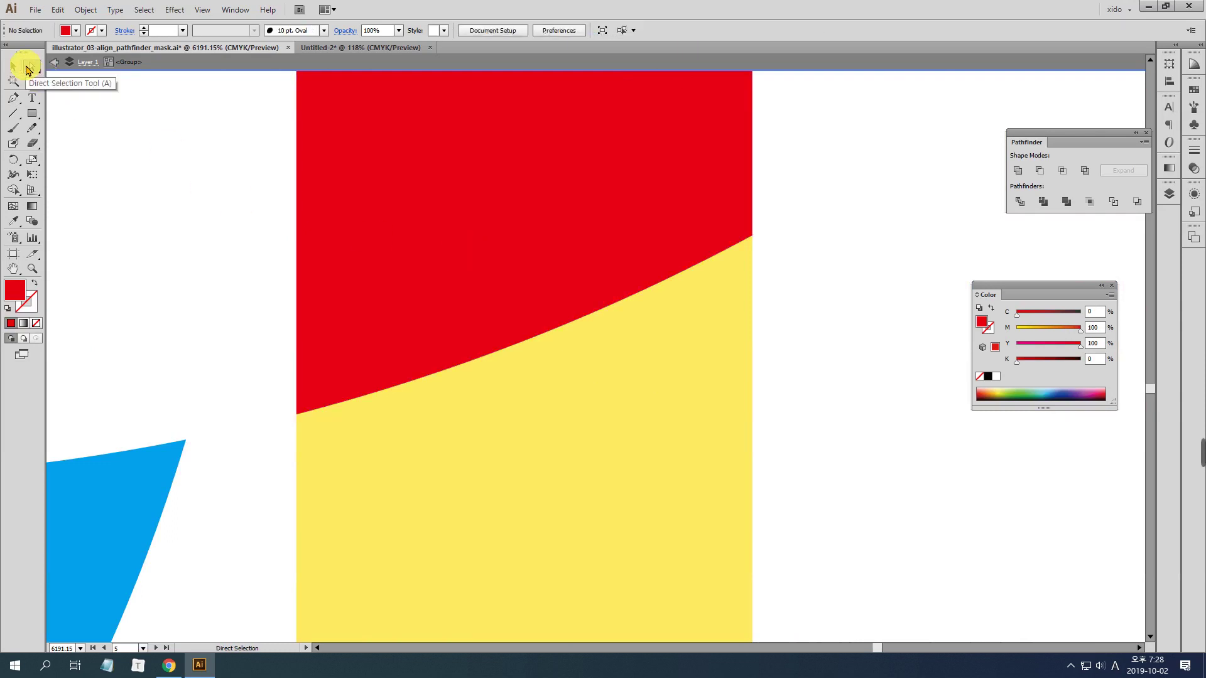
click(296, 410)
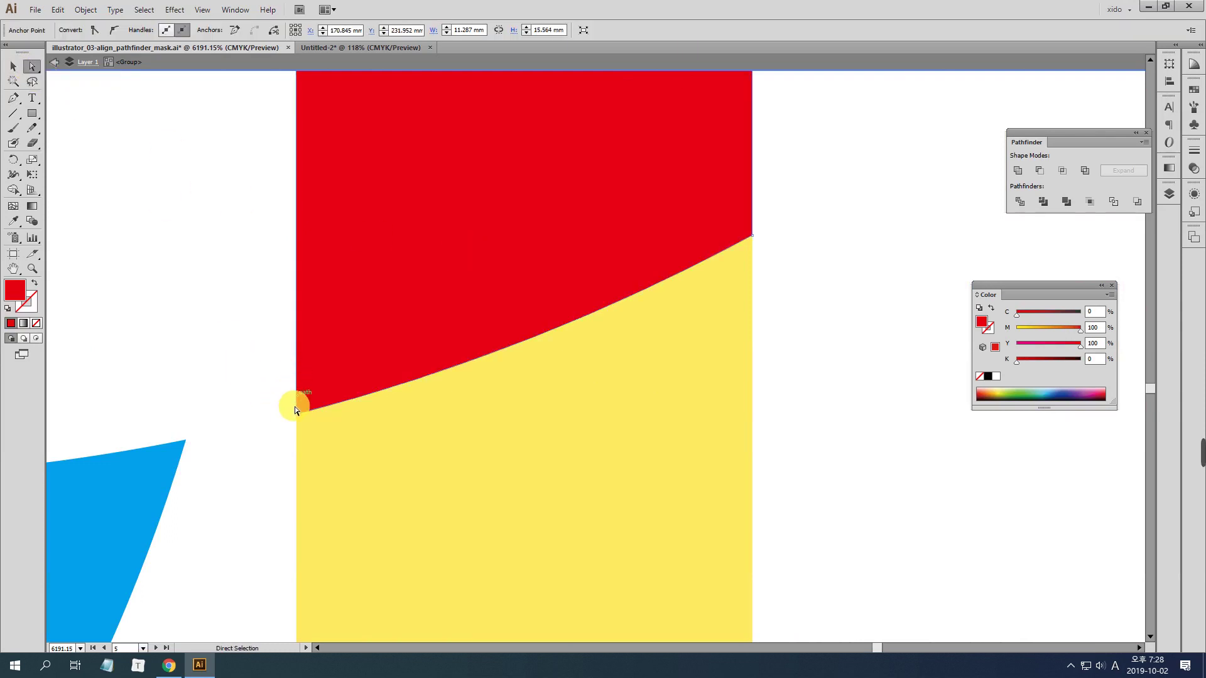
click(296, 417)
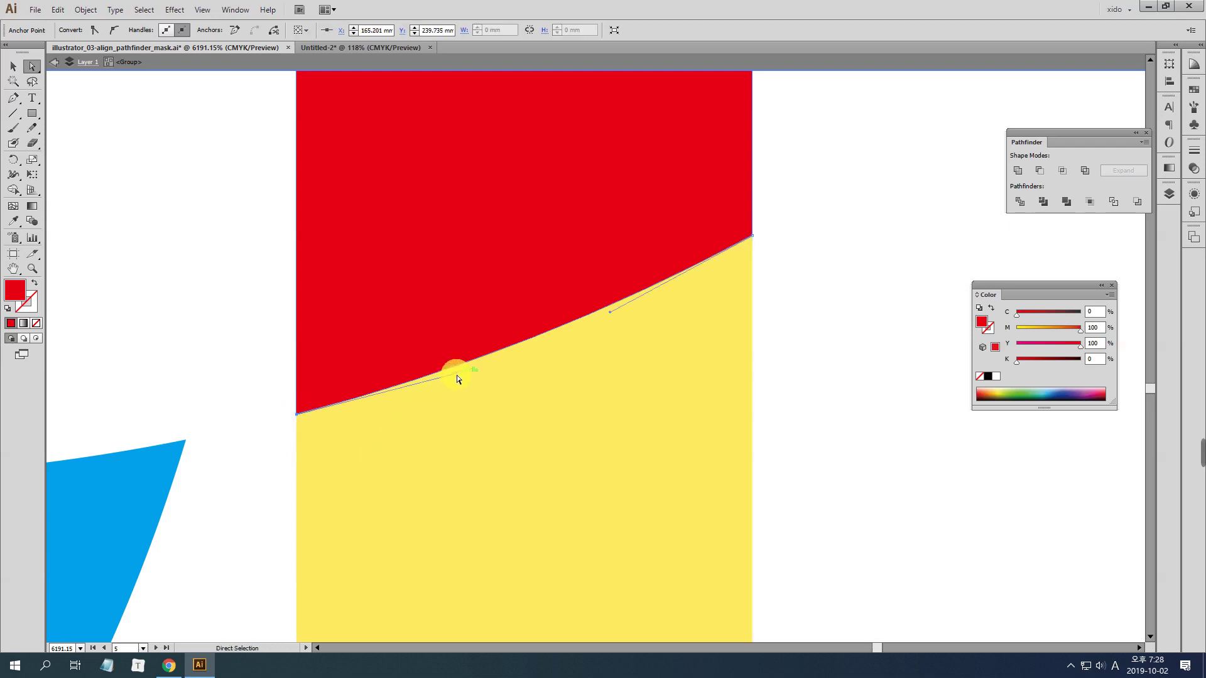
drag(457, 375, 496, 452)
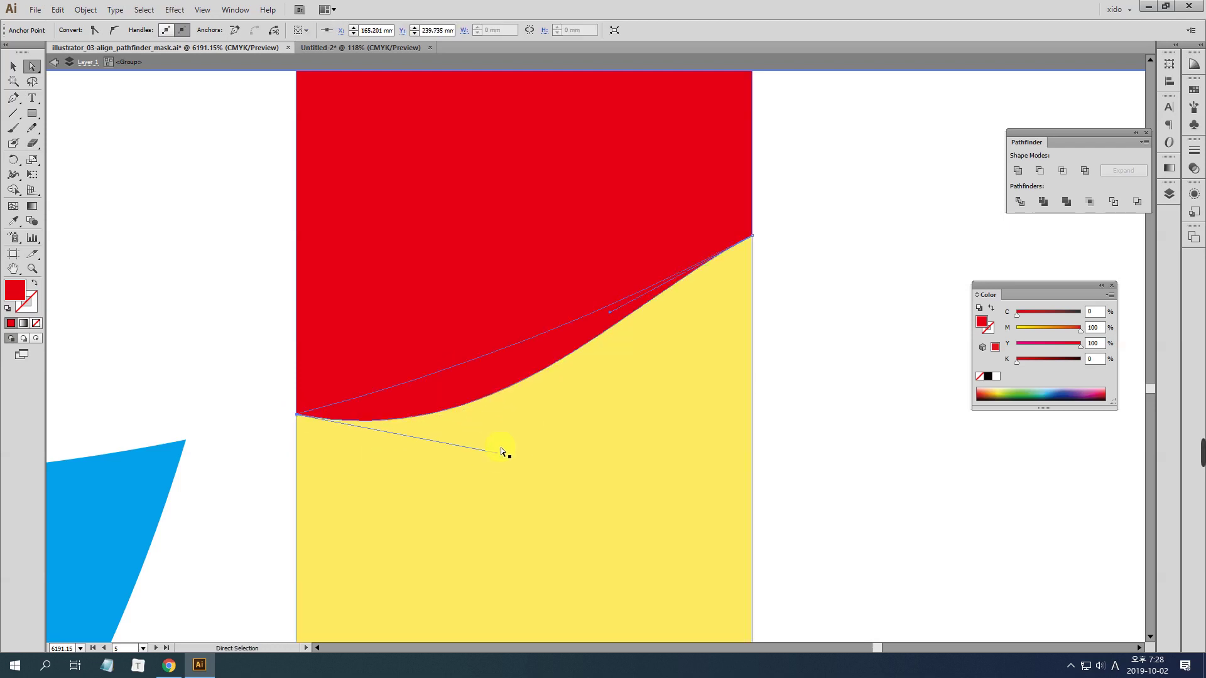
drag(634, 299, 660, 431)
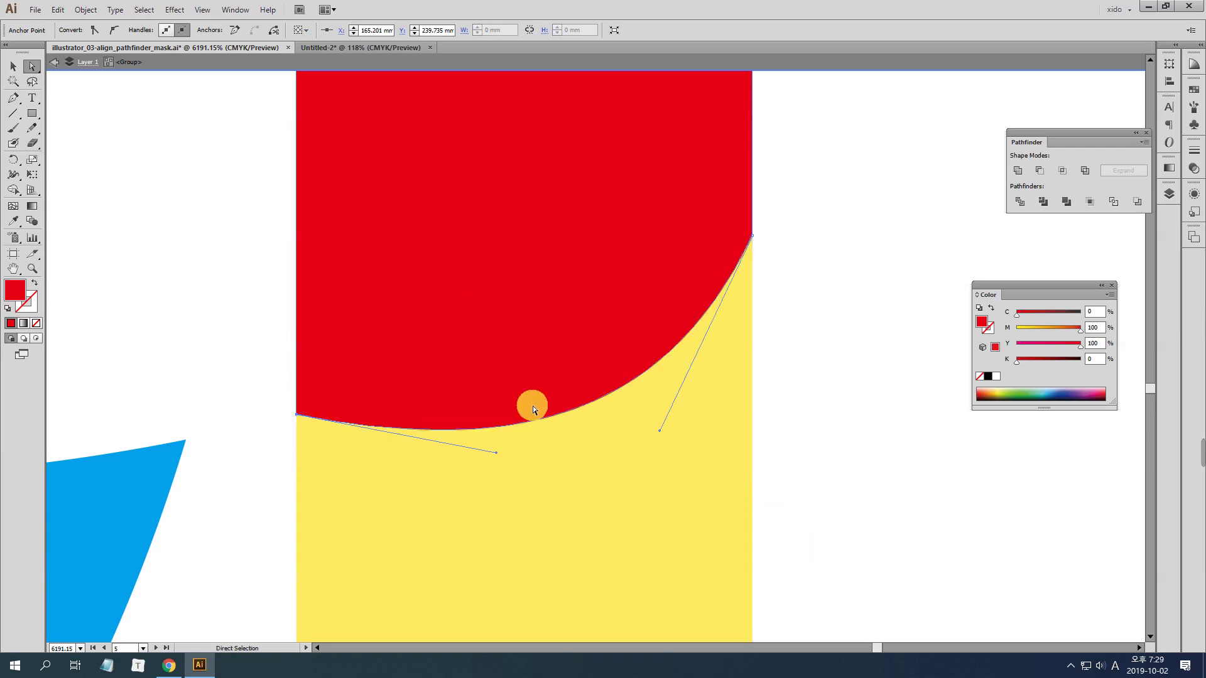
- Send the red "h" piece backward behind the pale yellow base and deselect it
click(549, 314)
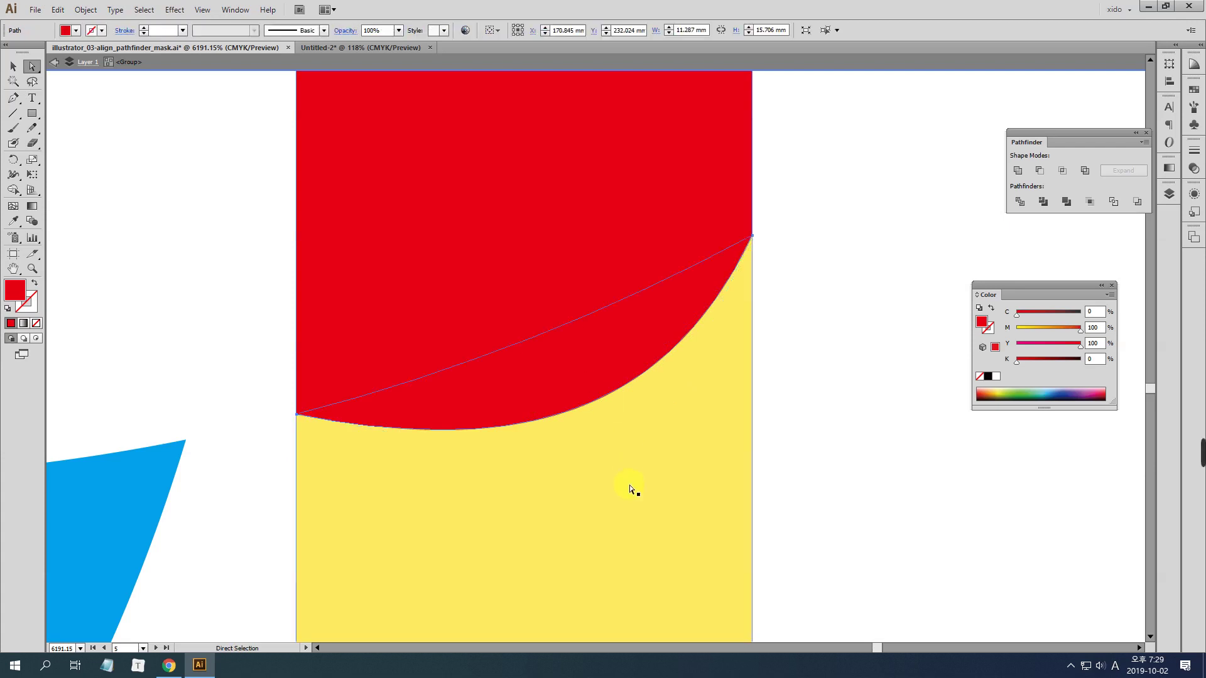
click(522, 221)
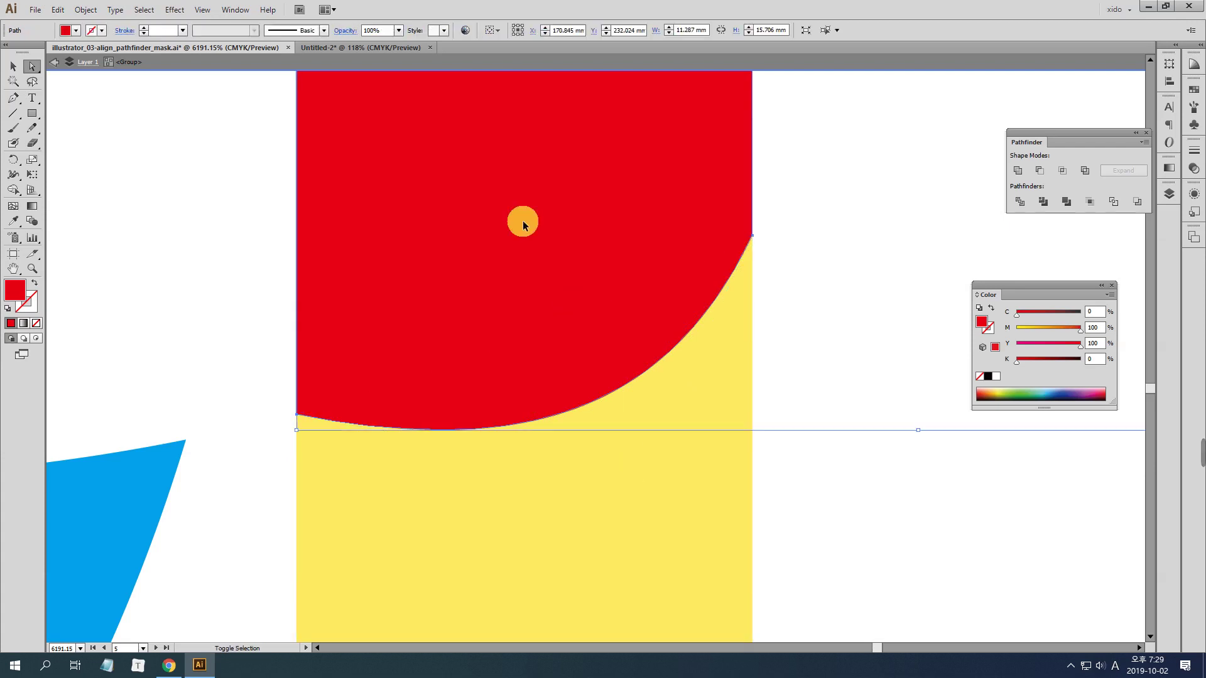
key(ctrl+[)
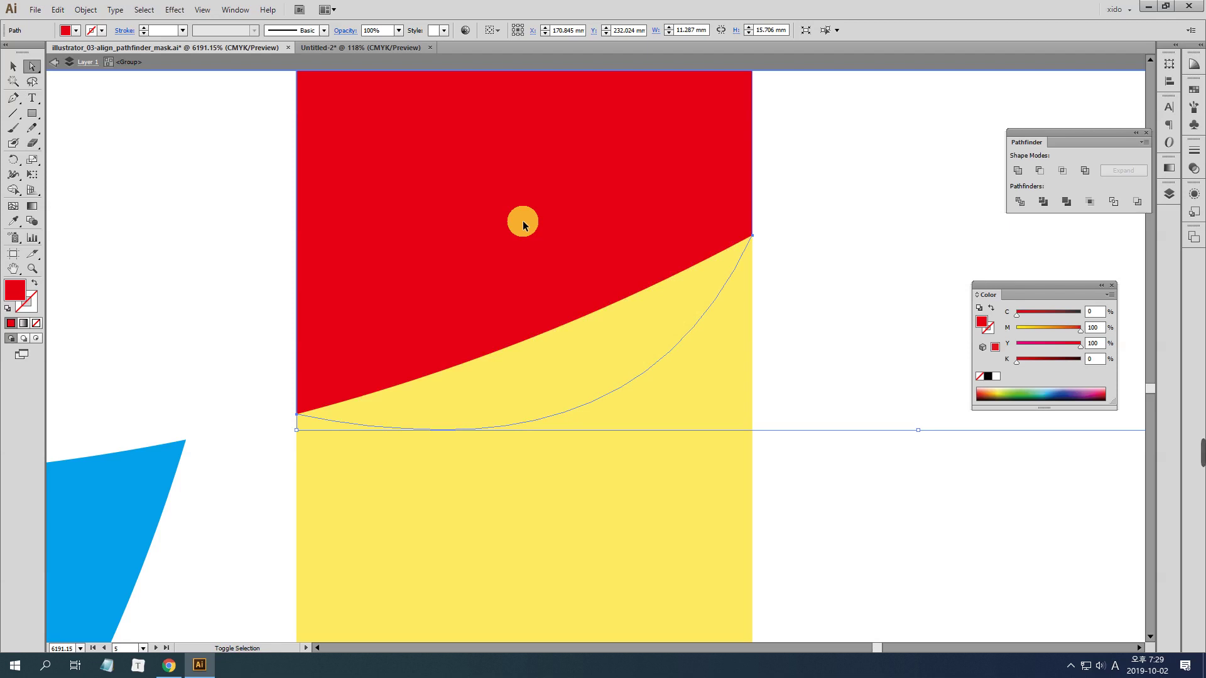
key(ctrl+minus)
key(ctrl+minus)
key(ctrl+minus)
key(ctrl+minus)
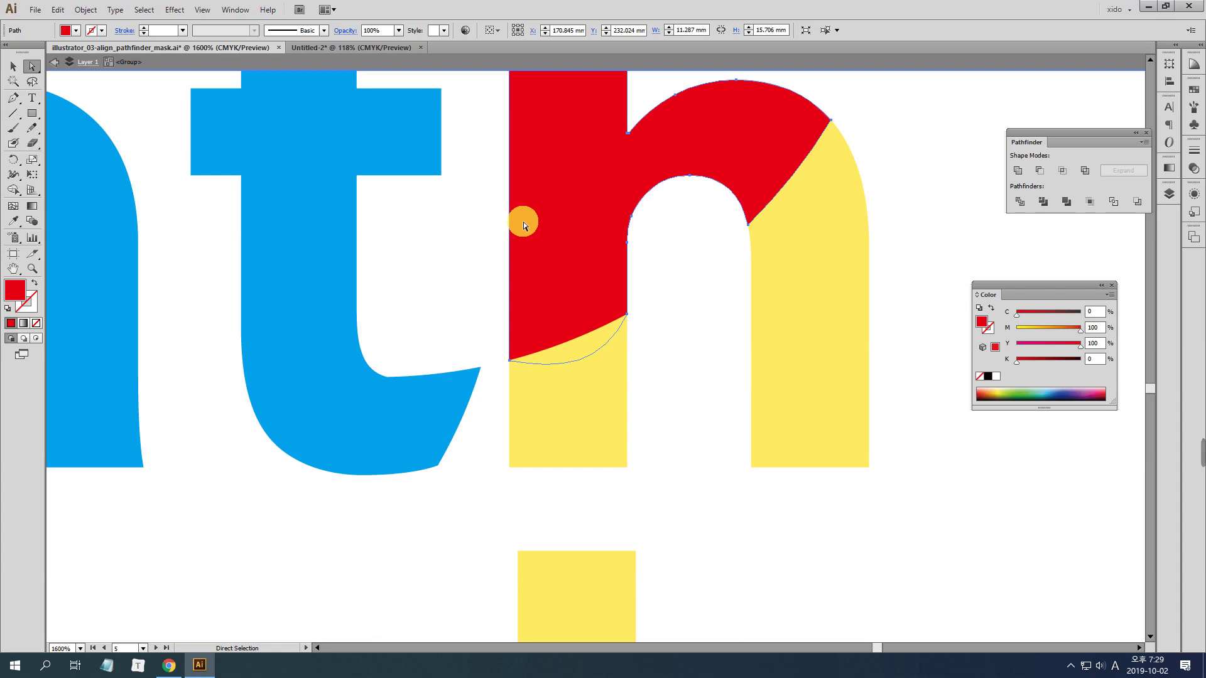
key(ctrl+minus)
key(ctrl+minus)
key(ctrl+minus)
key(ctrl+shift+a)
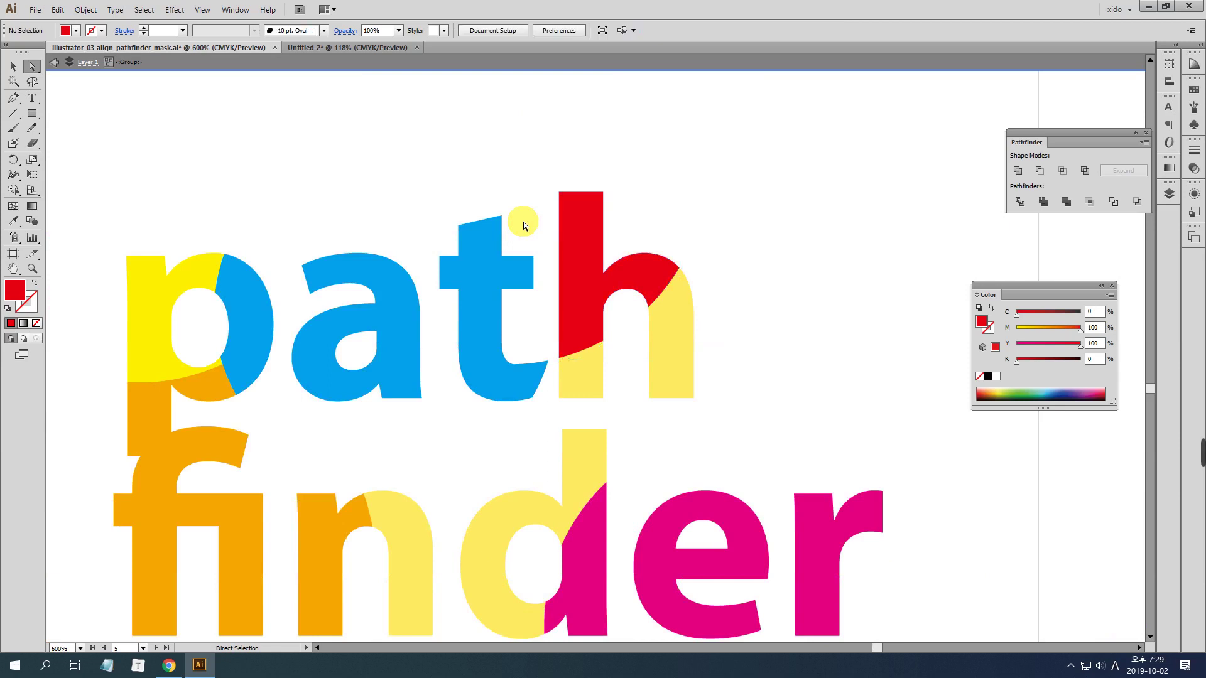
drag(567, 412, 601, 344)
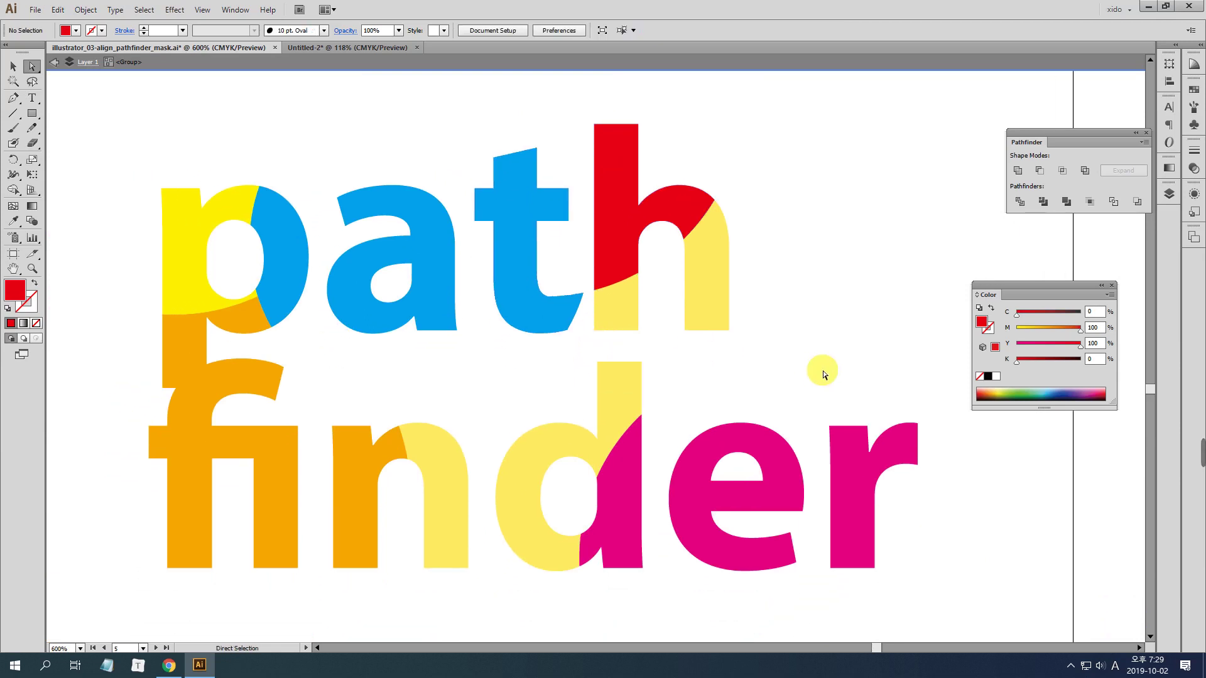